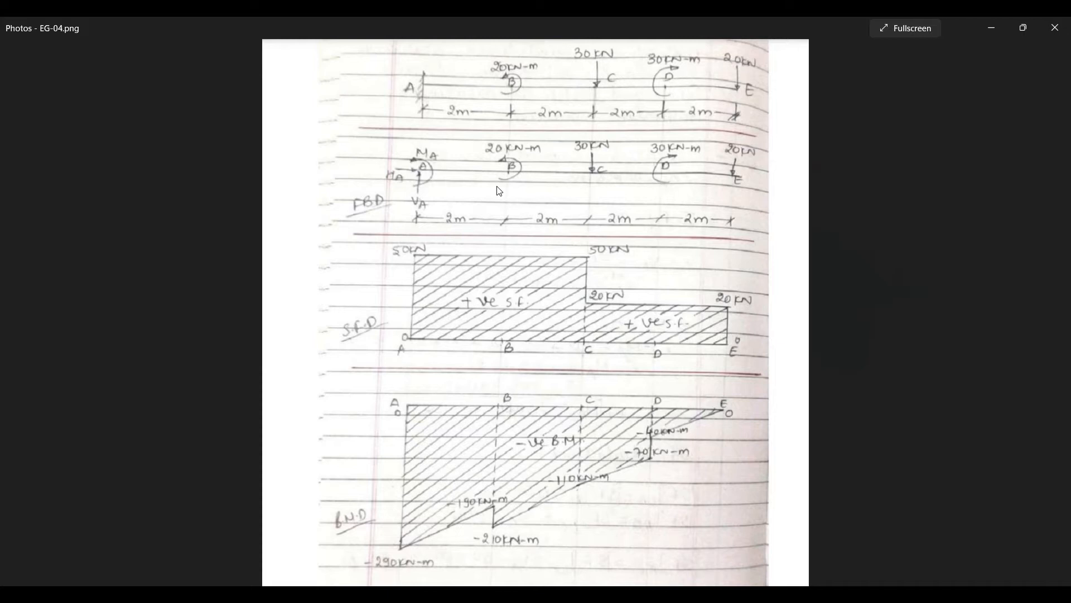
# Switch to Workbench, add a Static Structural system to the project schematic and name it sfbm-eg04
pyautogui.click(991, 28)
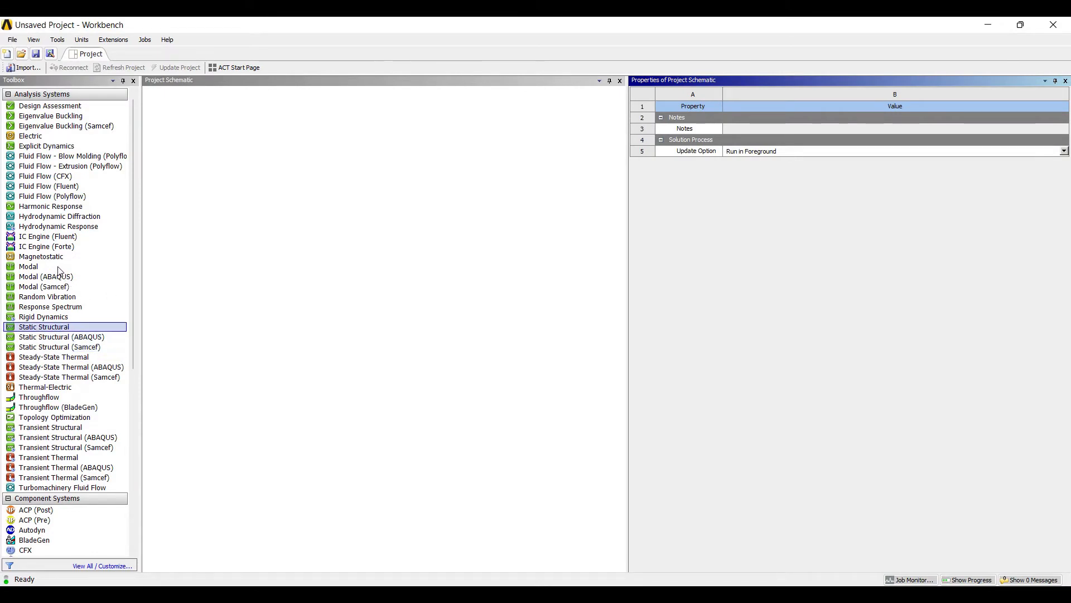
pyautogui.moveTo(60, 272); pyautogui.dragTo(196, 279)
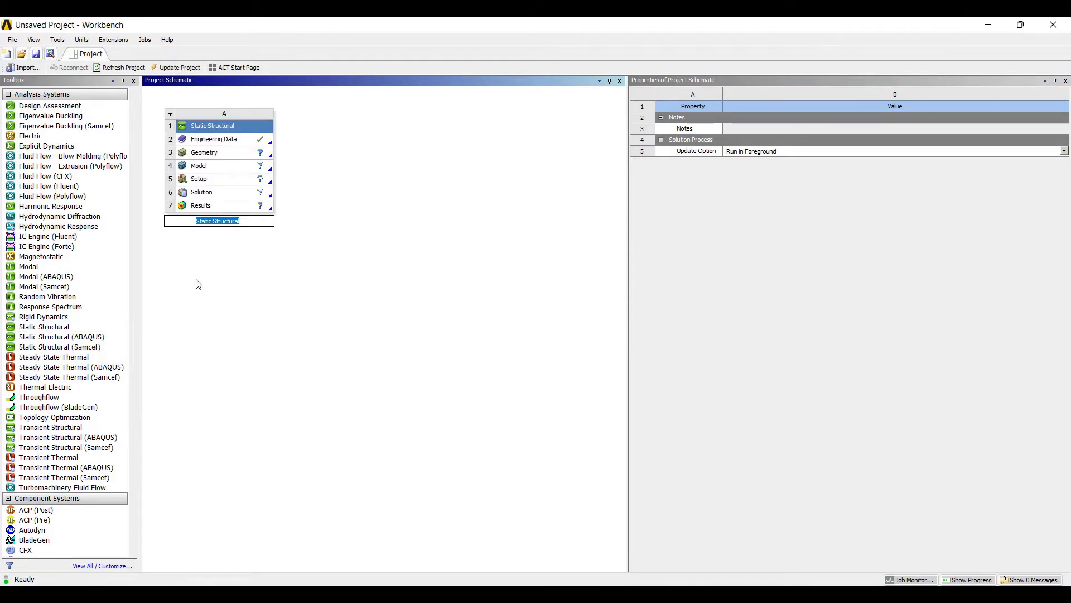
pyautogui.write('sfbm-eg04')
pyautogui.press('Return')
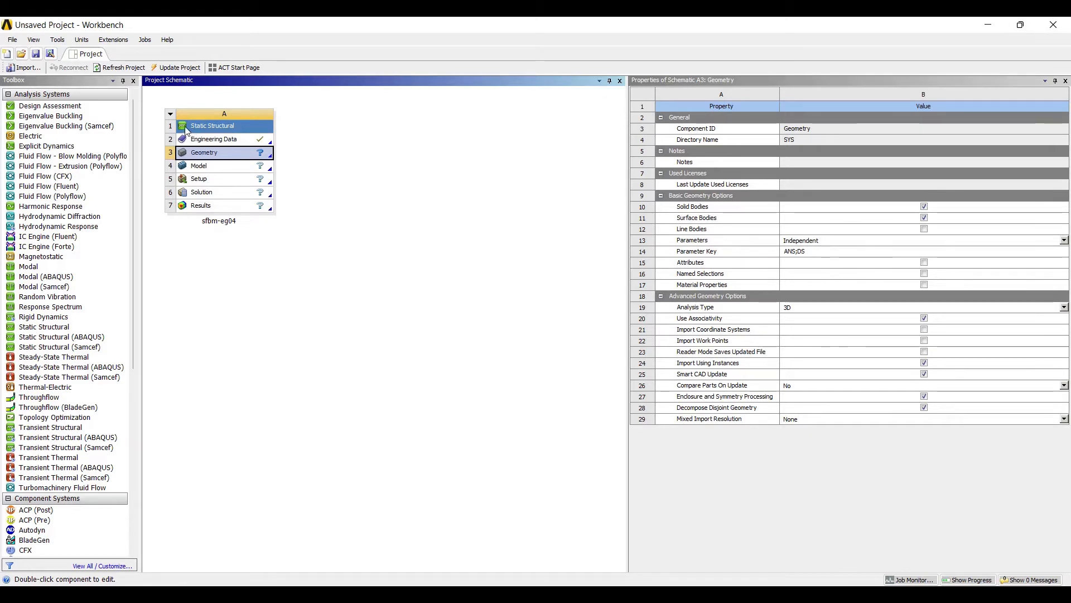
# Create a new DesignModeler geometry for the sfbm-eg04 system and view the XY plane face-on
pyautogui.rightClick(232, 153)
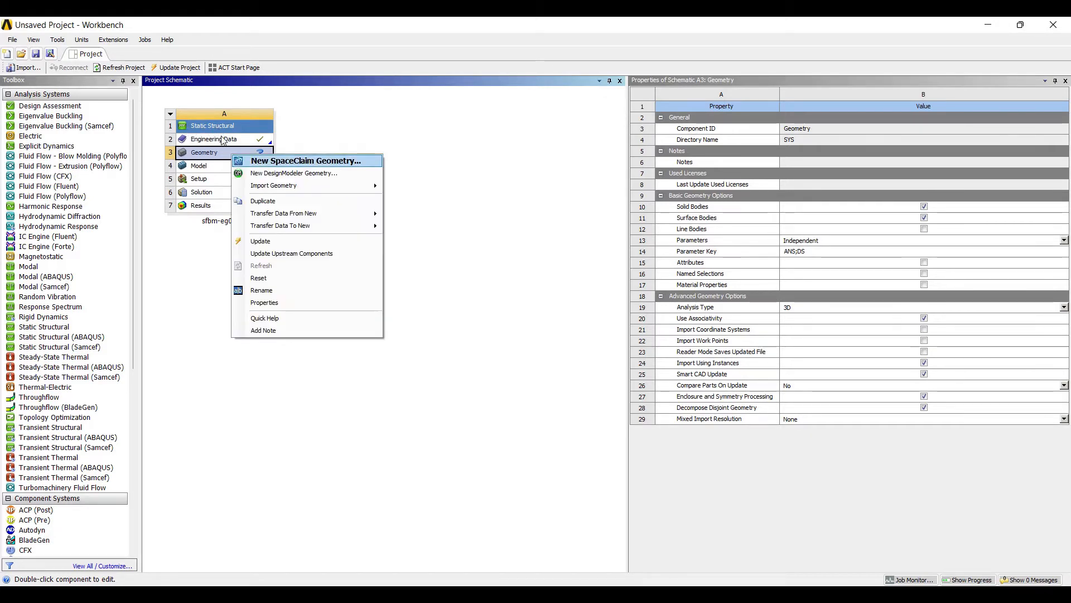
pyautogui.click(294, 173)
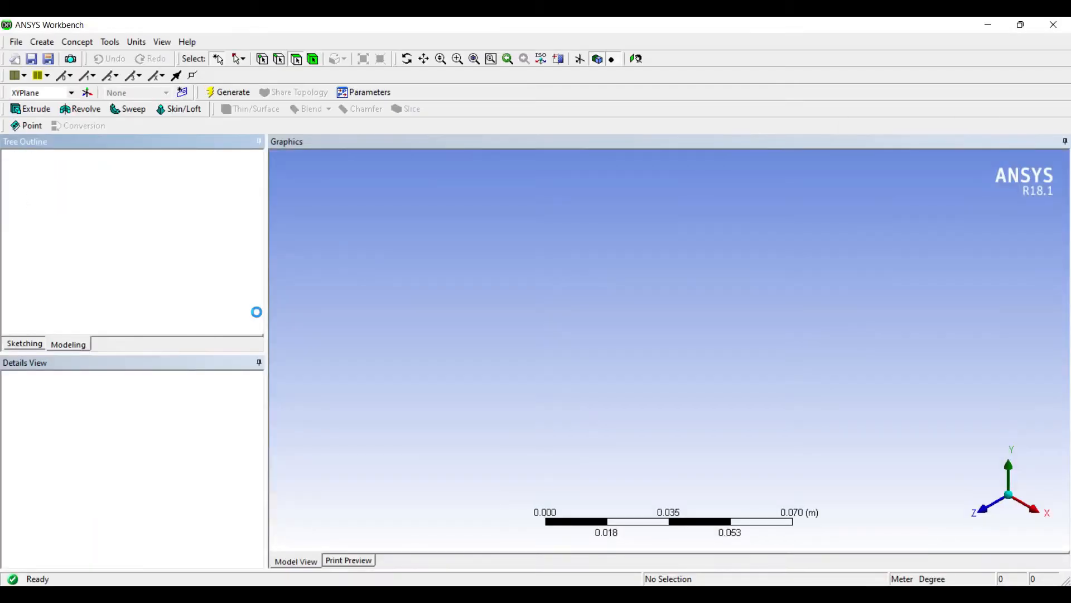
pyautogui.click(74, 167)
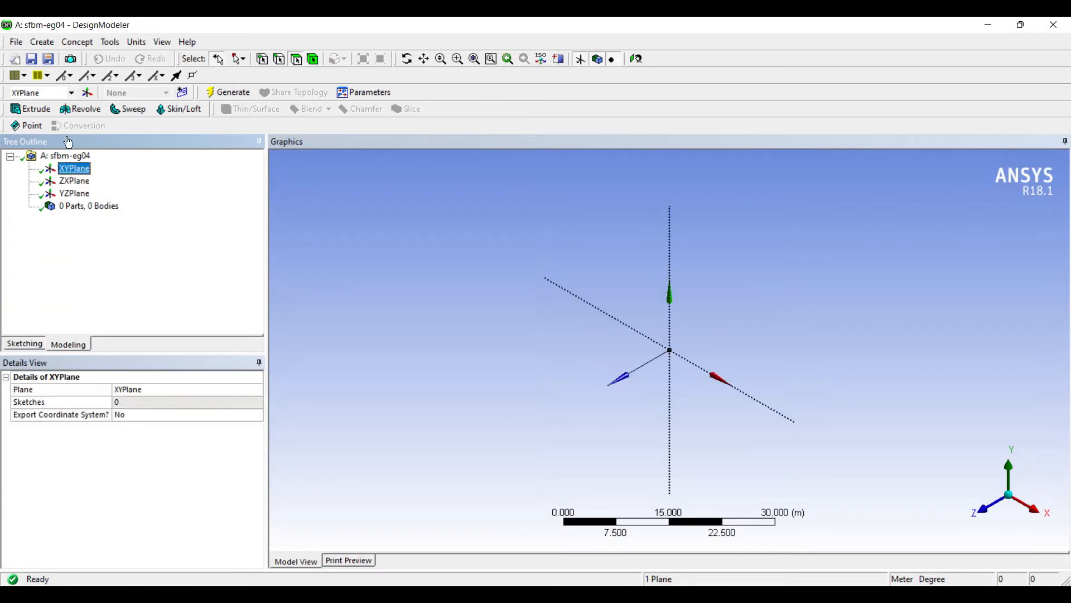
pyautogui.click(636, 59)
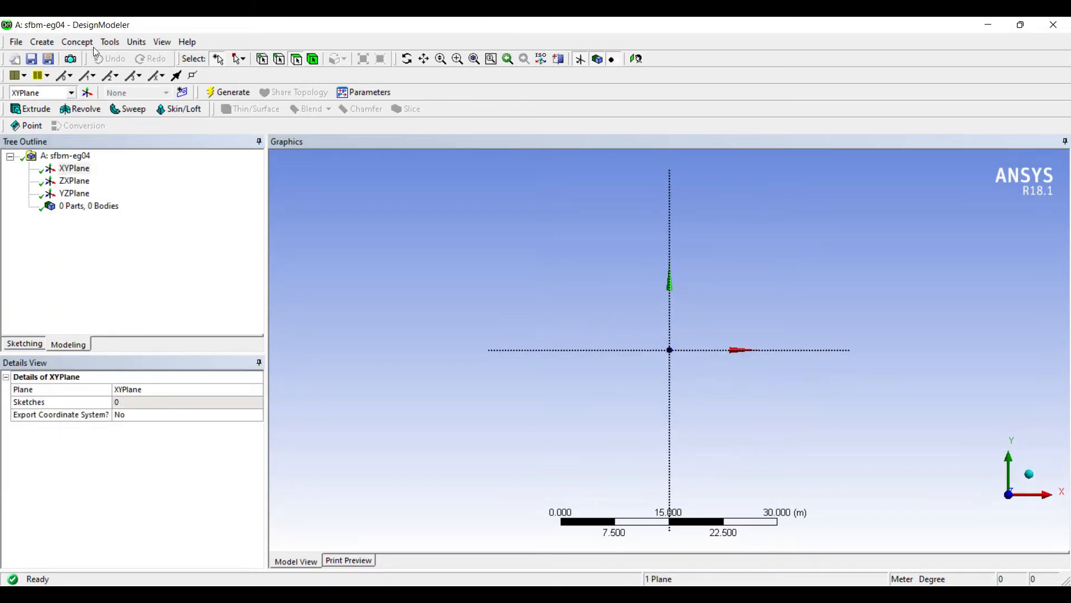
pyautogui.click(136, 42)
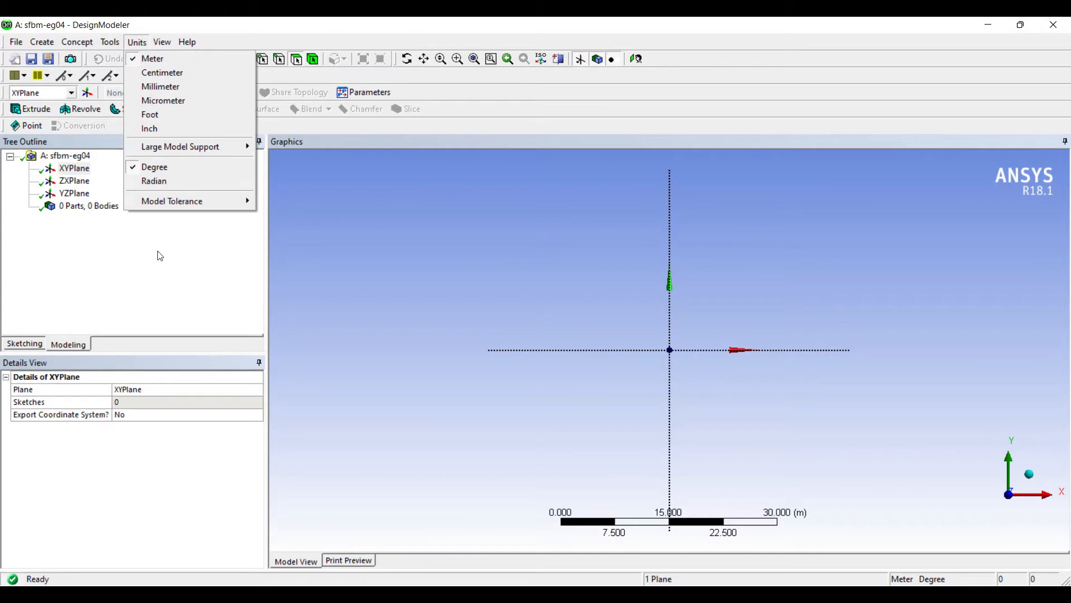
pyautogui.click(99, 246)
# Sketch a horizontal line about 13.9 m long from the origin along the positive X axis
pyautogui.click(24, 344)
pyautogui.click(26, 173)
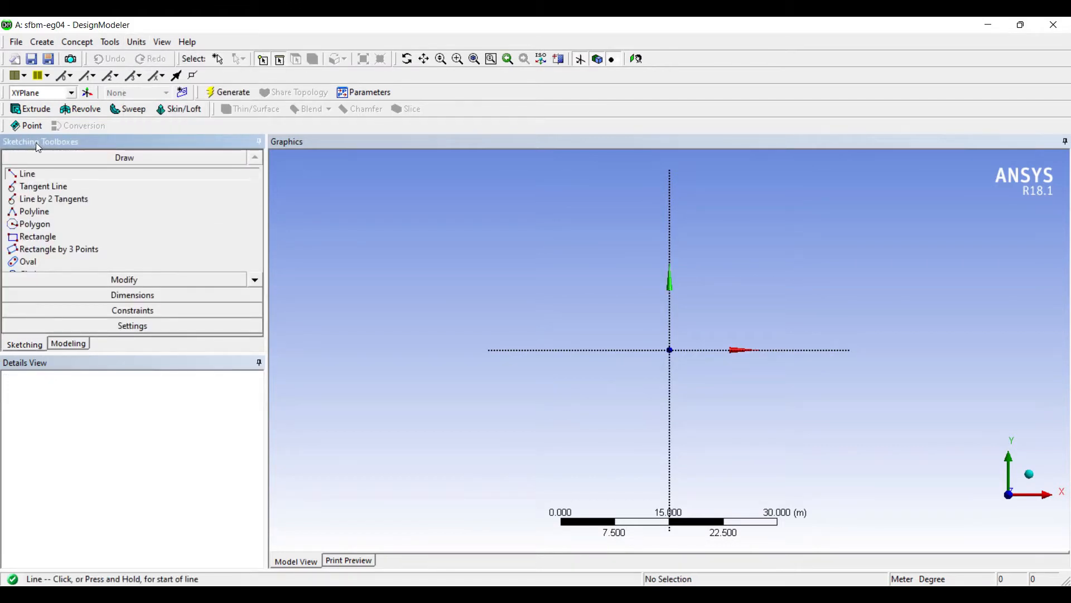
pyautogui.click(540, 278)
pyautogui.click(618, 281)
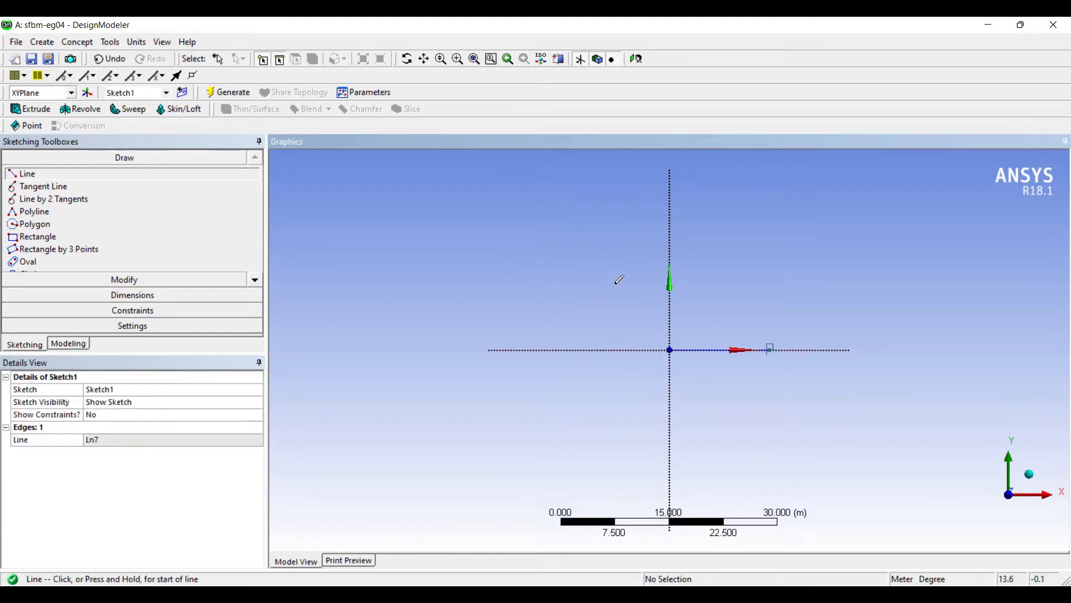
# Dimension the sketched line, check the span in the beam diagram, and set its length to 2 m
pyautogui.click(133, 294)
pyautogui.click(567, 336)
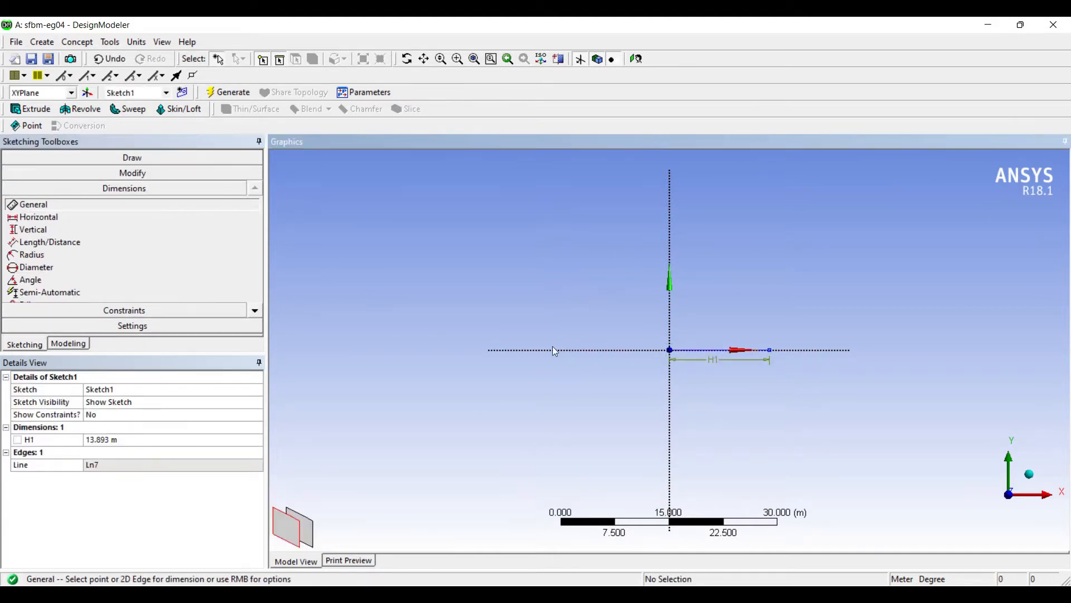
pyautogui.hotkey('alt', 'Tab')
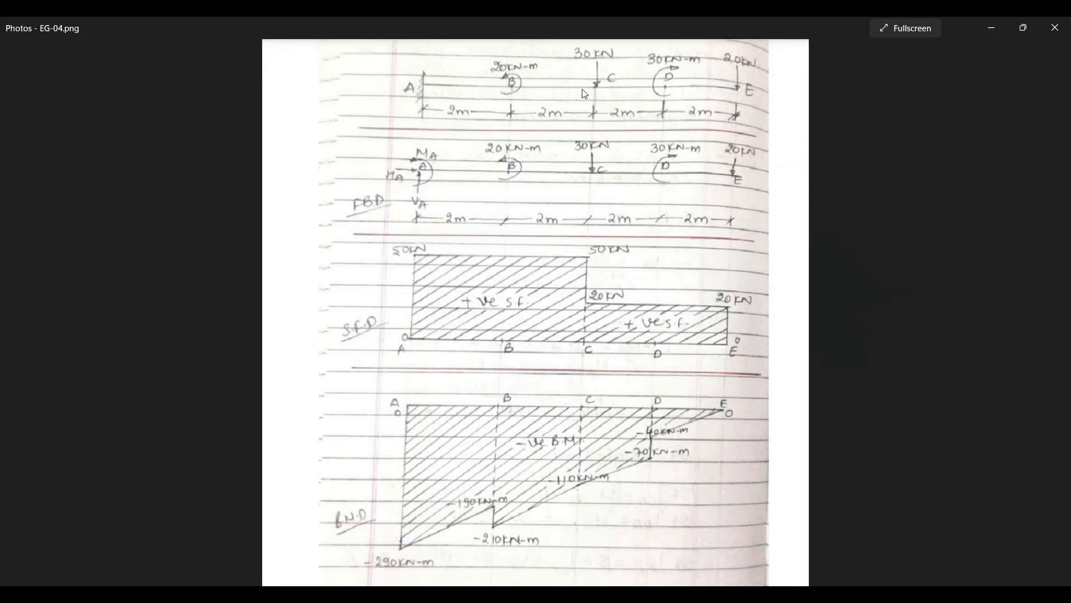
pyautogui.hotkey('alt', 'Tab')
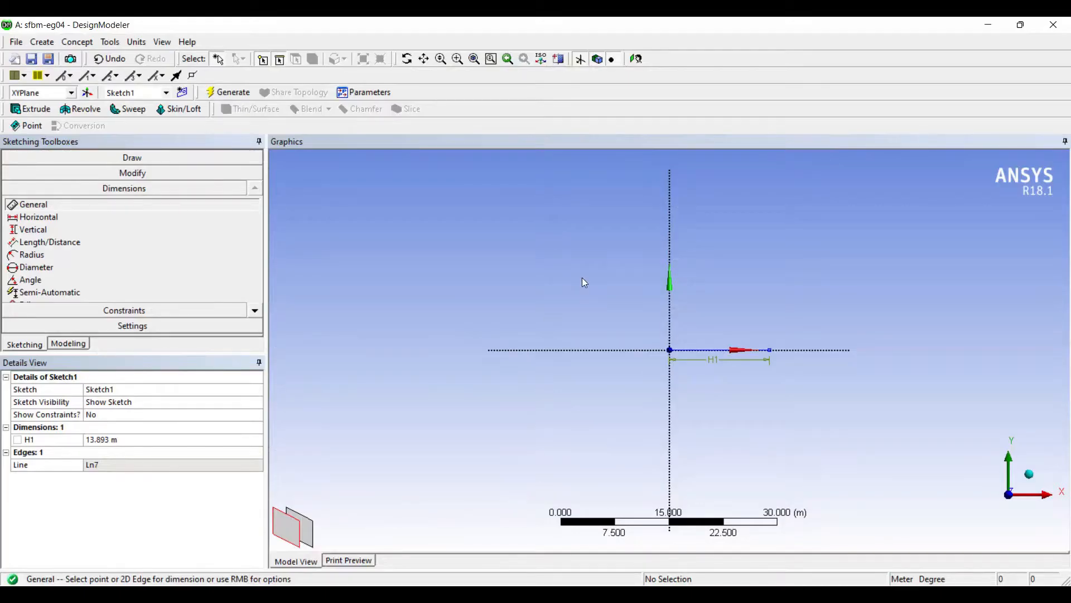
pyautogui.click(106, 439)
pyautogui.write('2')
pyautogui.press('Return')
# Sketch three more connected lines end to end along the X axis, about 2.6 m, 2.2 m and 1.7 m long
pyautogui.scroll(5, 550, 354)
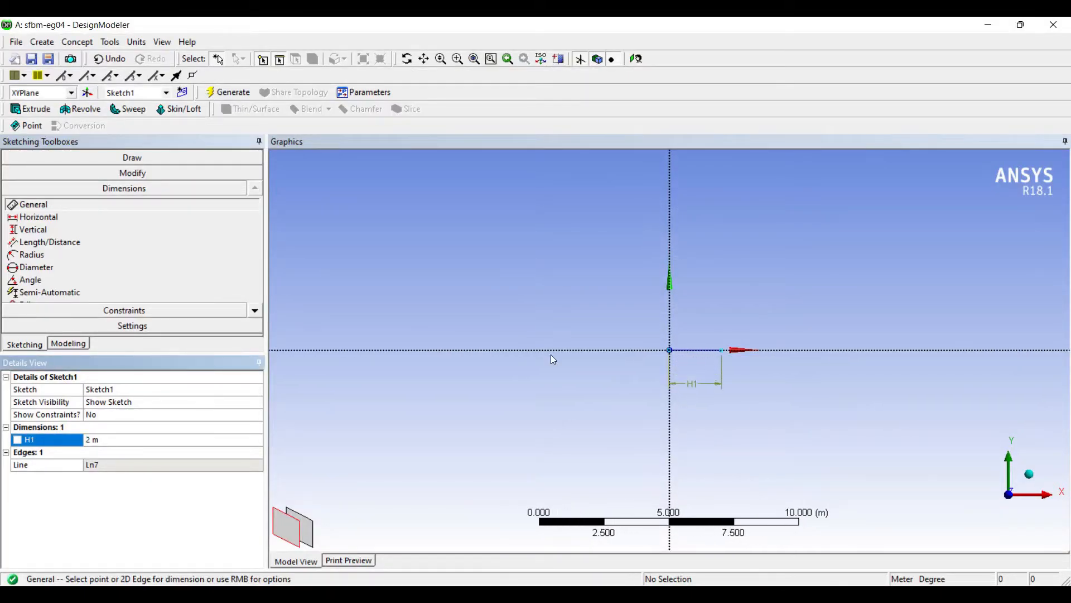
pyautogui.scroll(-1, 573, 360)
pyautogui.click(109, 157)
pyautogui.click(25, 173)
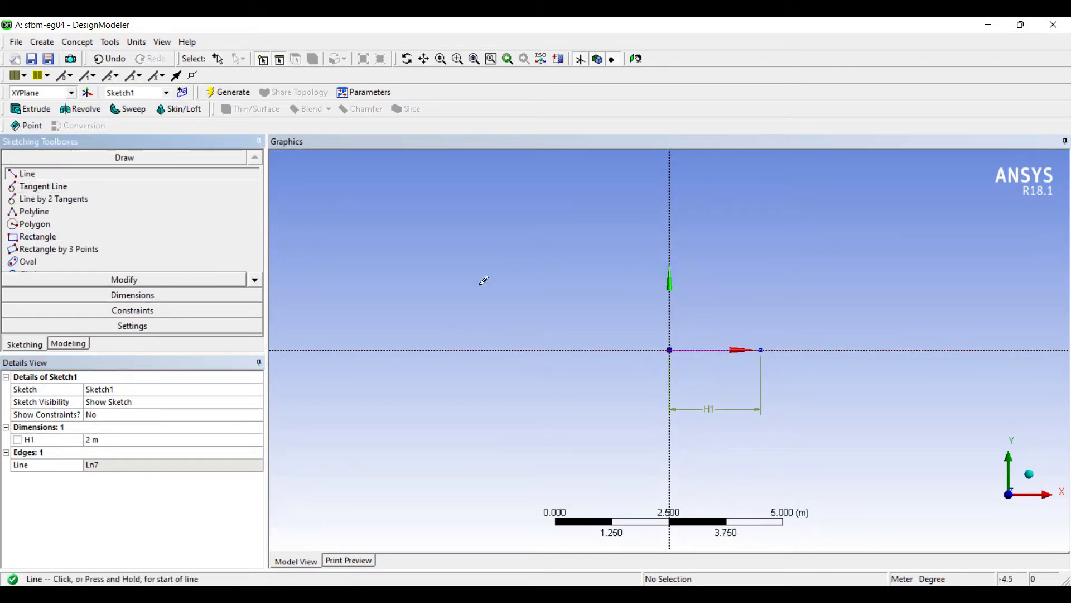
pyautogui.click(761, 350)
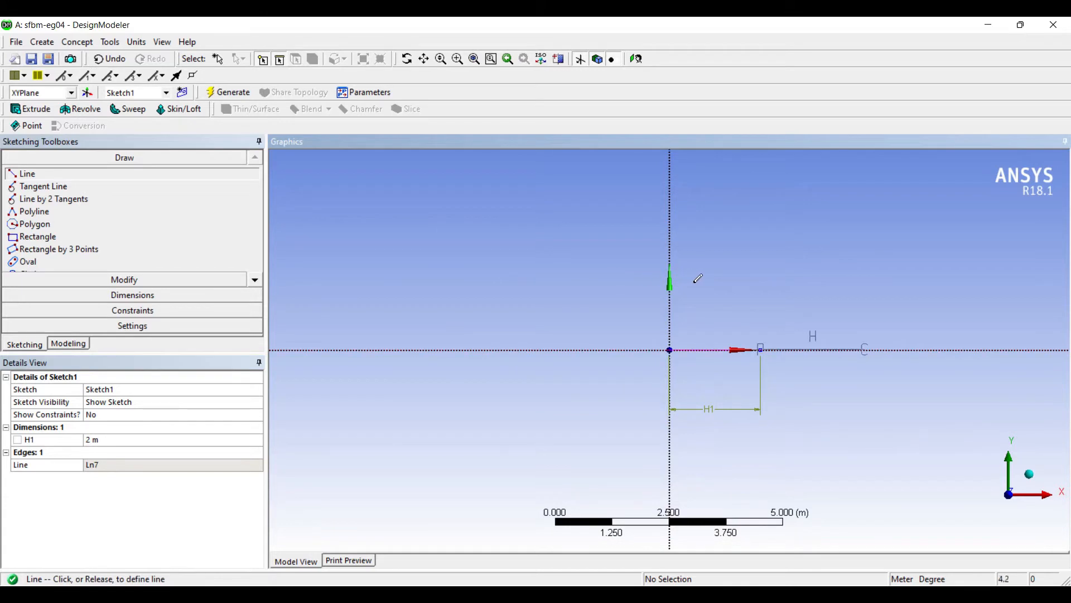
pyautogui.click(880, 350)
pyautogui.click(879, 350)
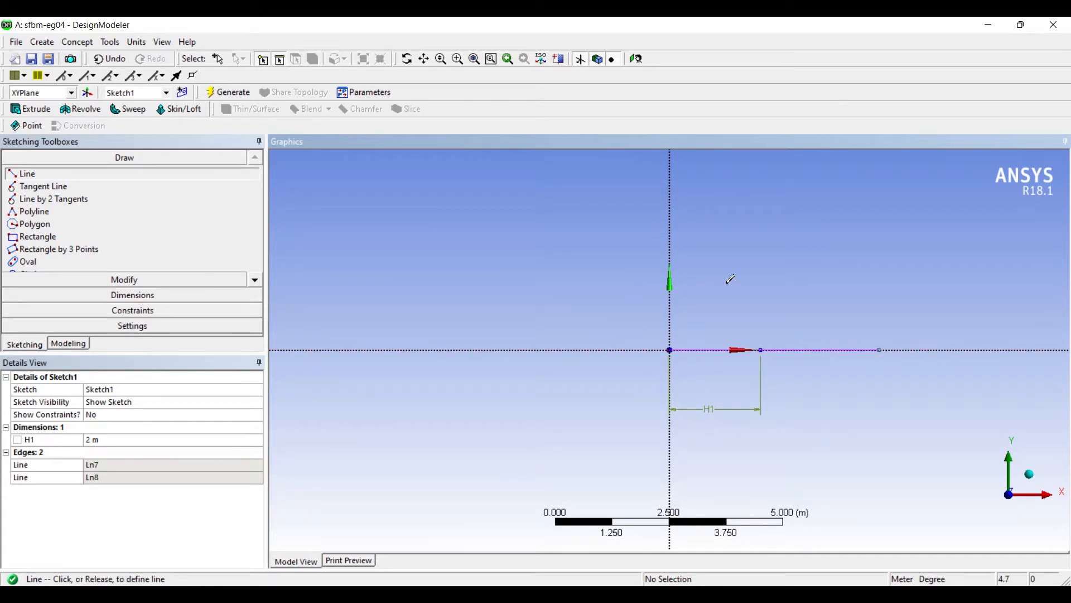
pyautogui.click(978, 349)
pyautogui.click(978, 350)
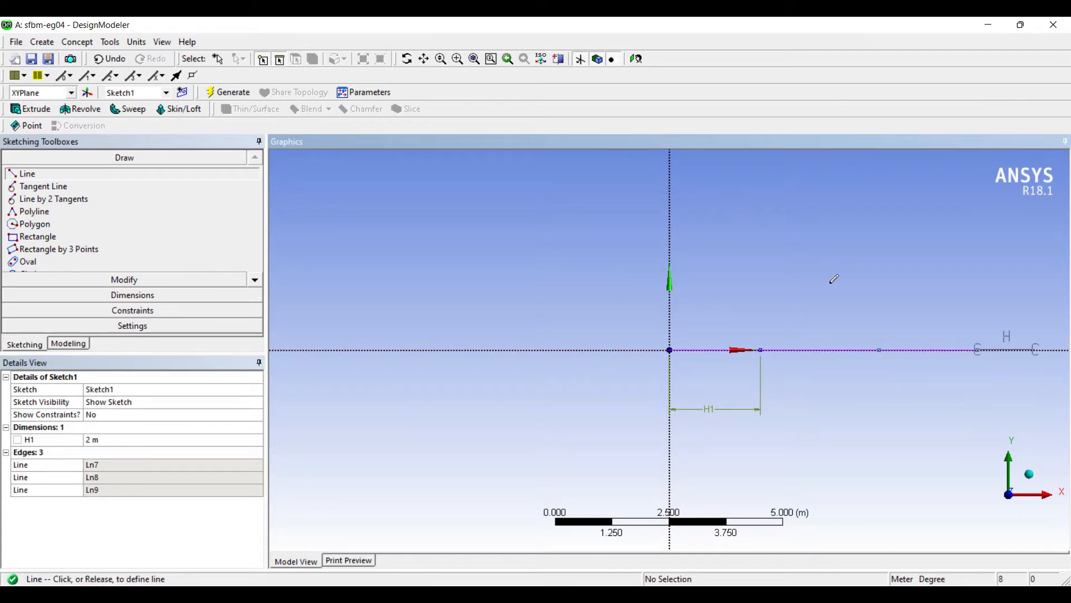
pyautogui.click(1057, 350)
# Dimension the lengths of the second, third and fourth line segments below the X axis
pyautogui.click(139, 298)
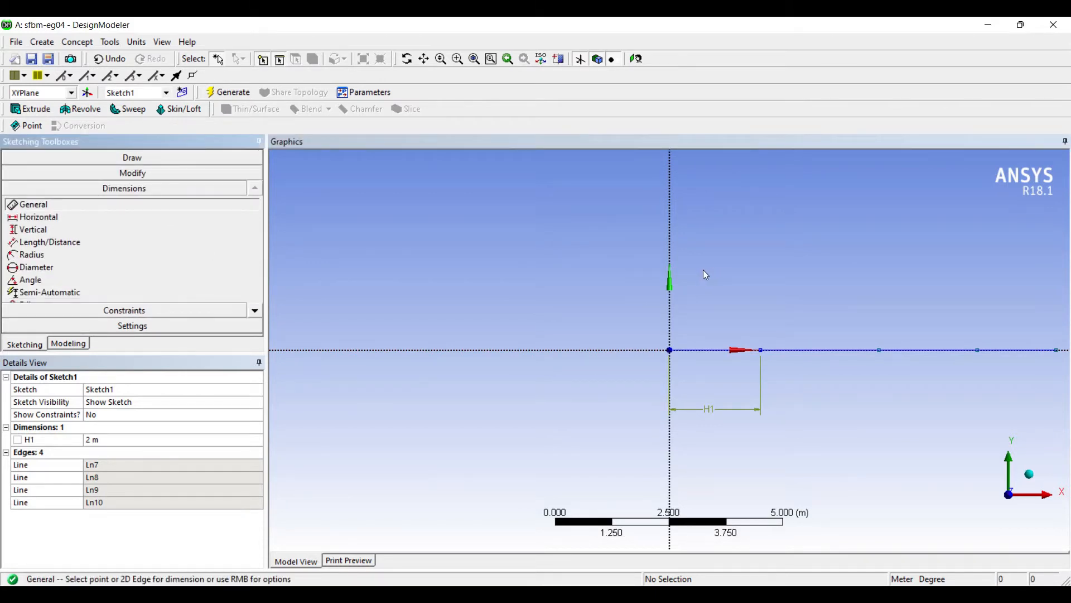
pyautogui.click(820, 350)
pyautogui.click(821, 369)
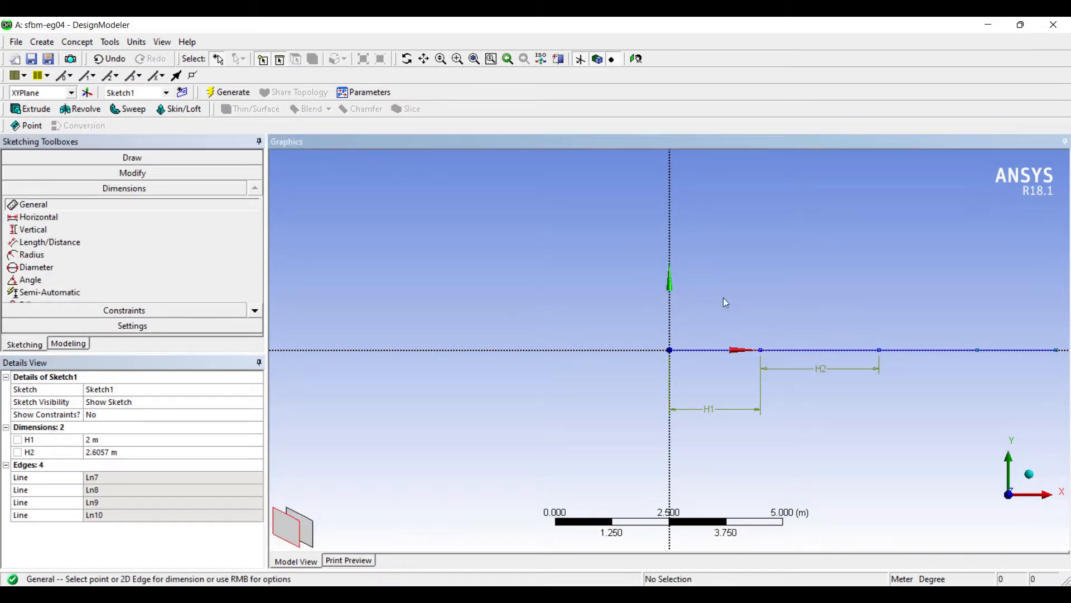
pyautogui.click(917, 350)
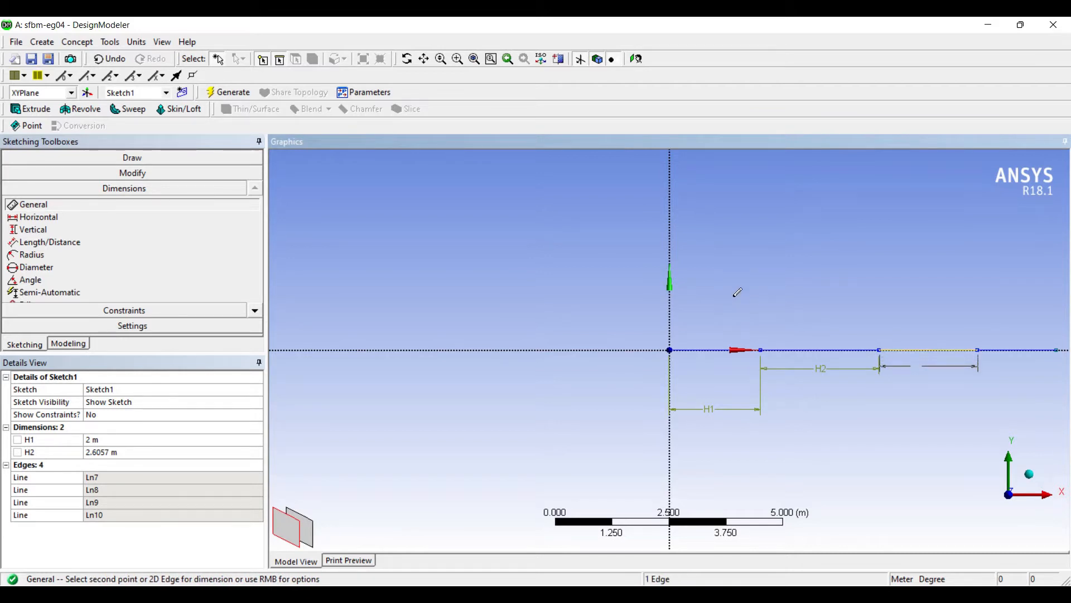
pyautogui.click(917, 368)
pyautogui.click(1011, 349)
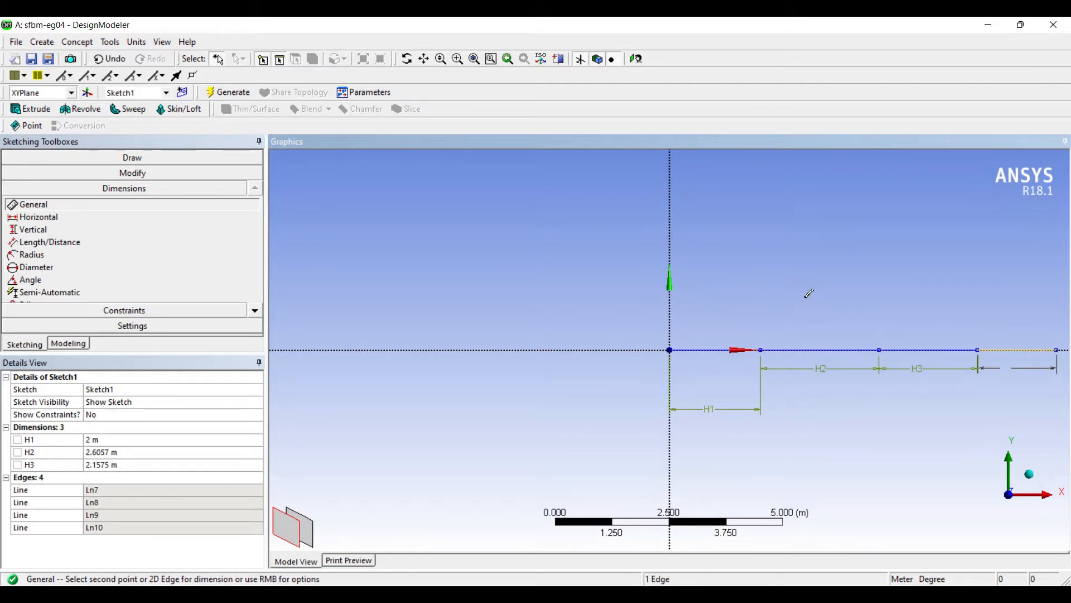
pyautogui.click(1005, 368)
# Move the first segment's dimension H1 up so it lines up with the other three dimensions
pyautogui.scroll(-3, 202, 250)
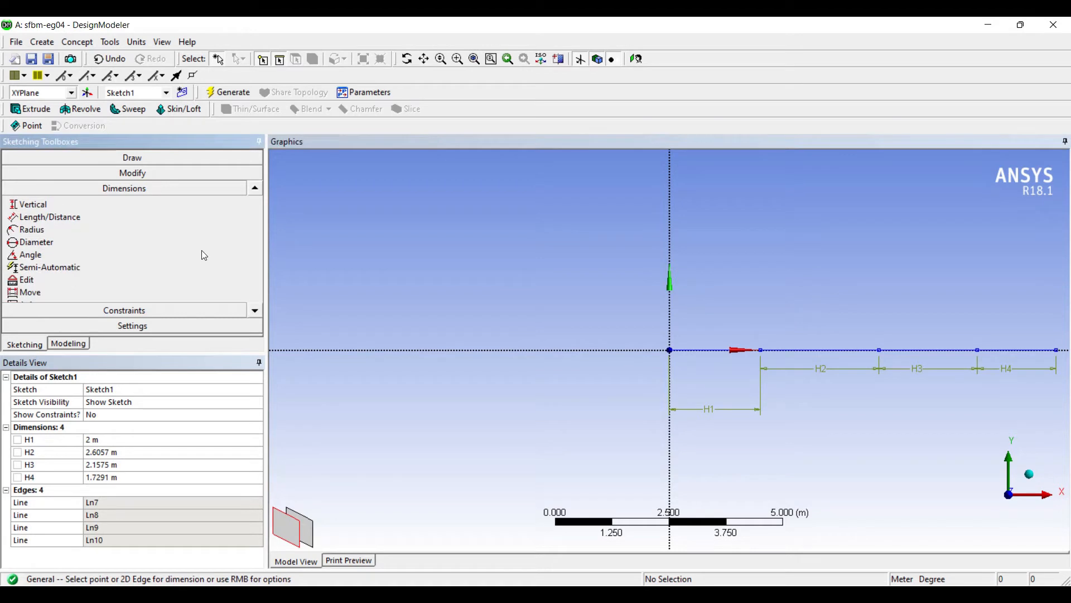
pyautogui.click(30, 279)
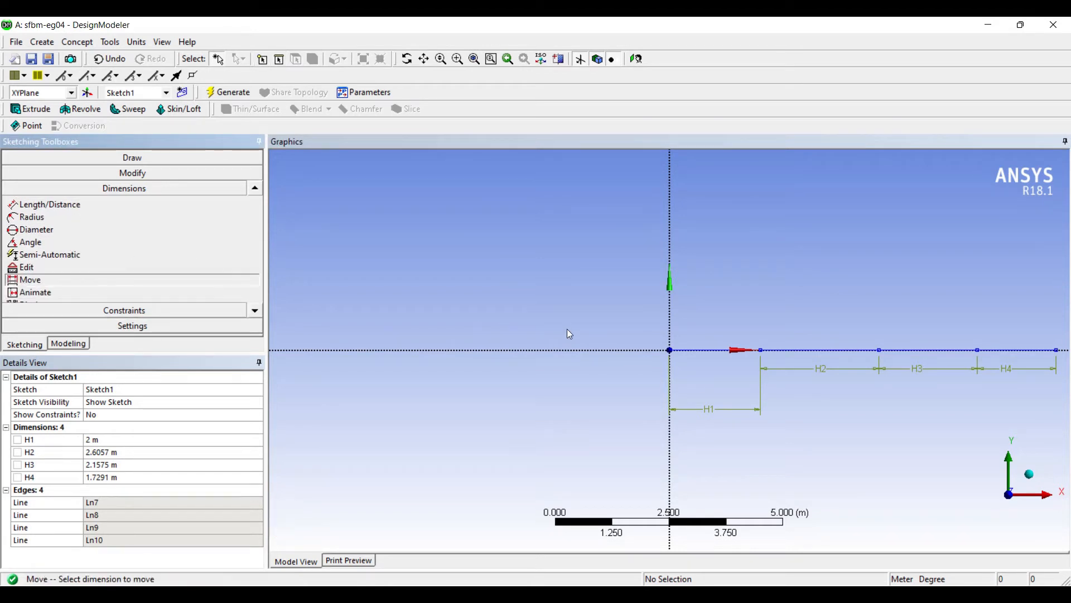
pyautogui.click(708, 409)
pyautogui.click(710, 408)
pyautogui.click(710, 379)
pyautogui.click(712, 380)
pyautogui.click(710, 369)
# Set the segment dimensions H2, H3 and H4 to 2 m each
pyautogui.click(101, 452)
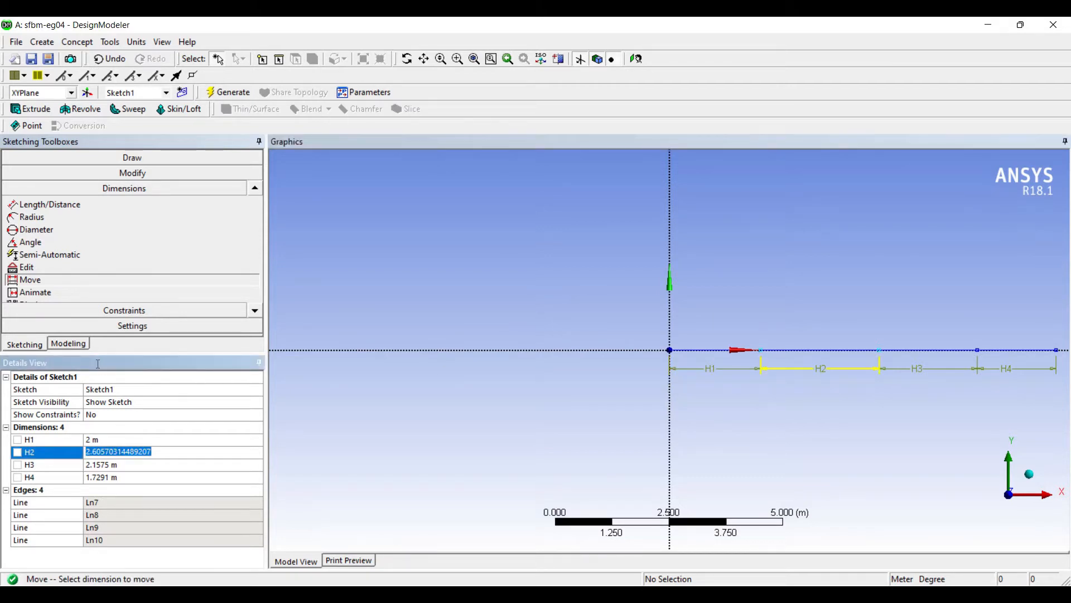
pyautogui.write('2')
pyautogui.press('Return')
pyautogui.press('Down')
pyautogui.write('2')
pyautogui.press('Return')
pyautogui.press('Down')
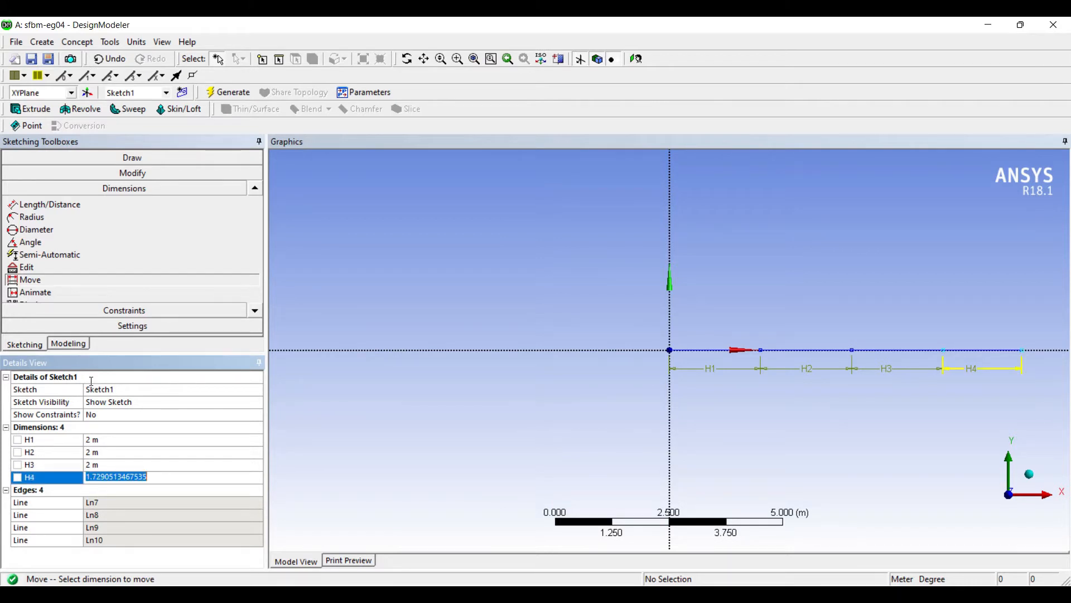
pyautogui.write('2')
pyautogui.press('Return')
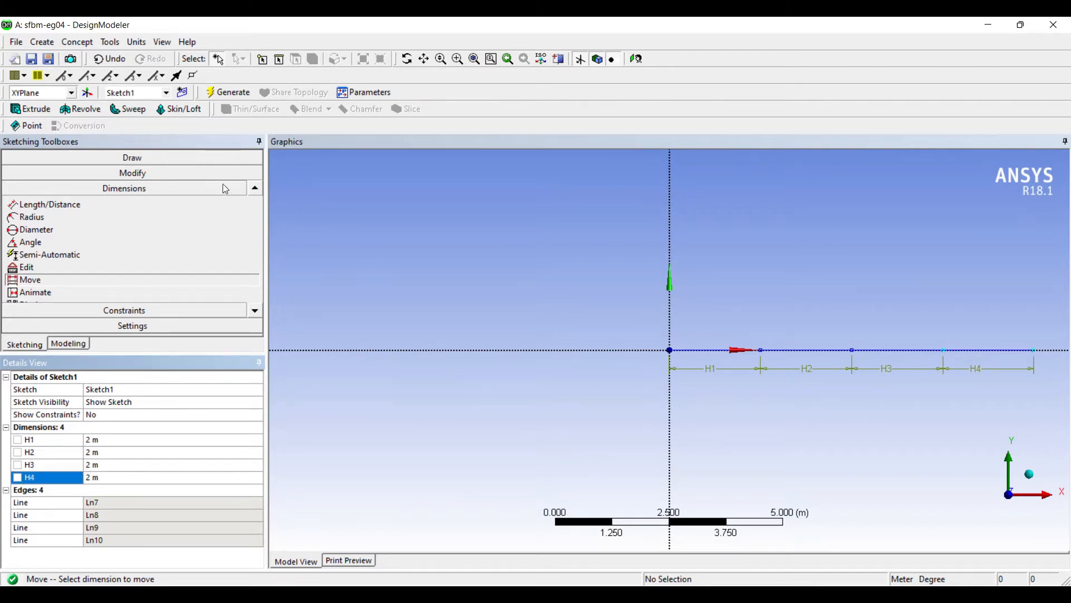
# Generate a line body from Sketch1 using Lines From Sketches with the Add Material operation
pyautogui.click(71, 42)
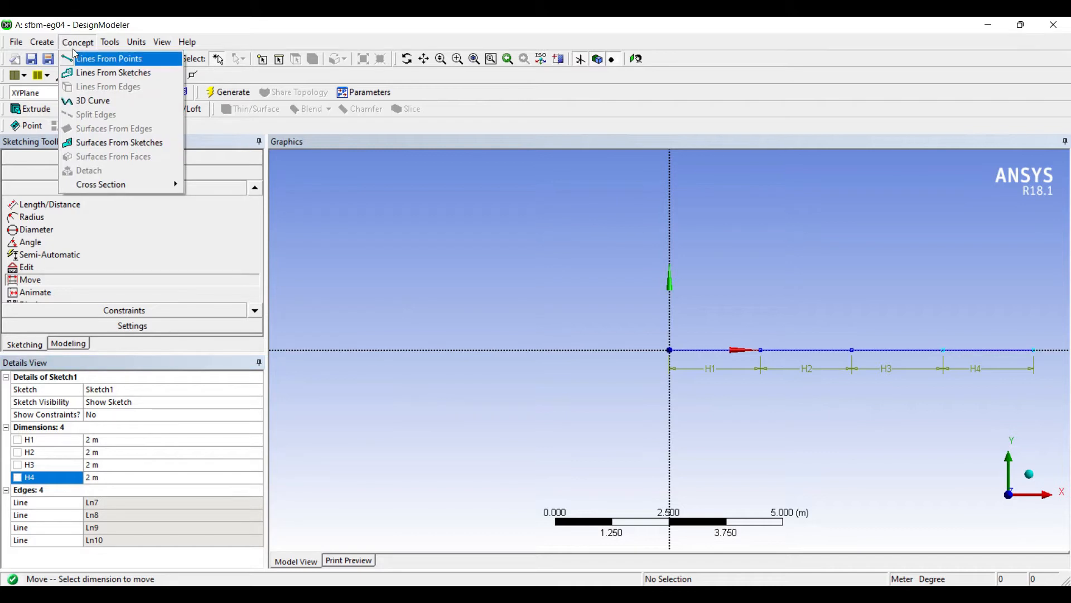
pyautogui.click(85, 72)
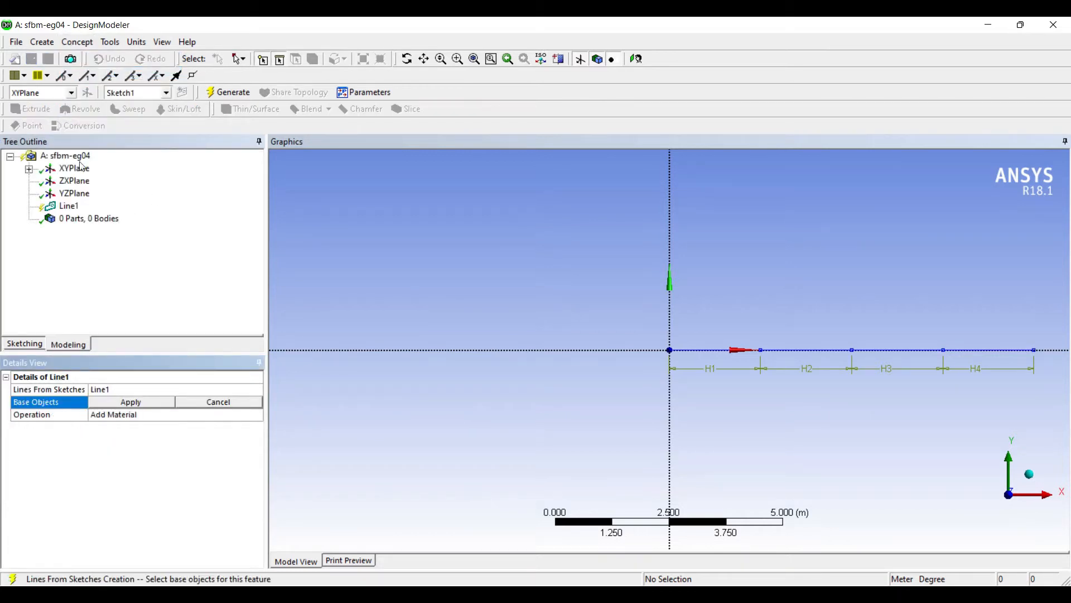
pyautogui.click(29, 169)
pyautogui.click(92, 181)
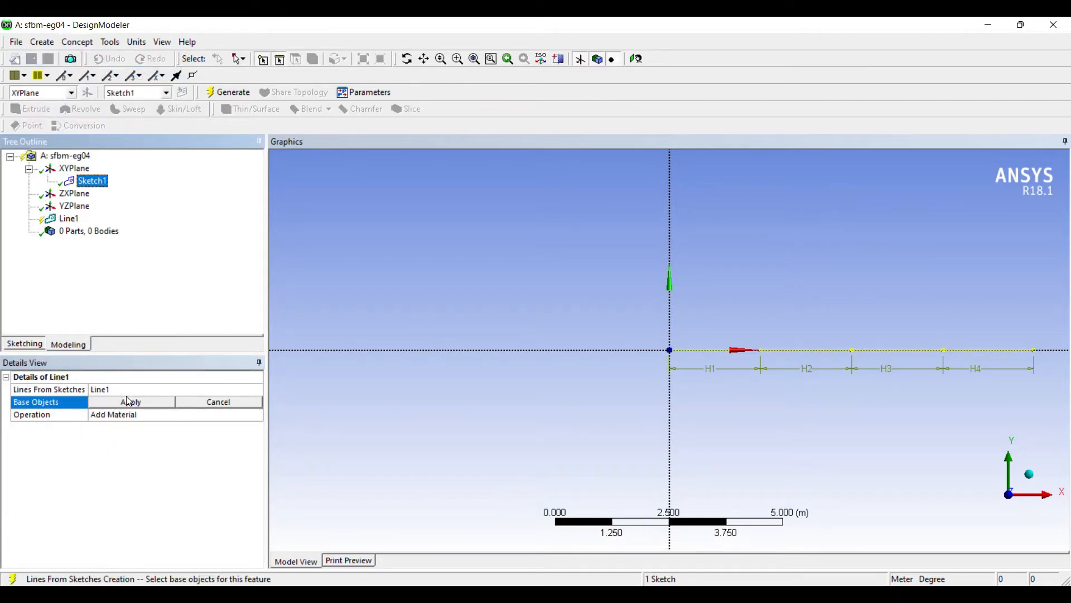
pyautogui.click(117, 326)
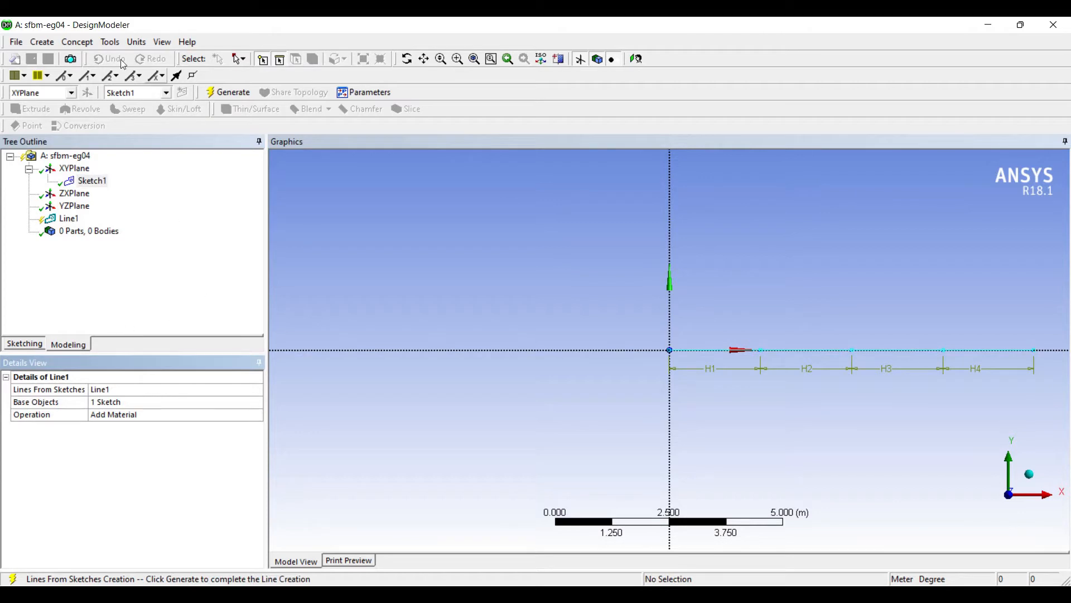
pyautogui.click(227, 92)
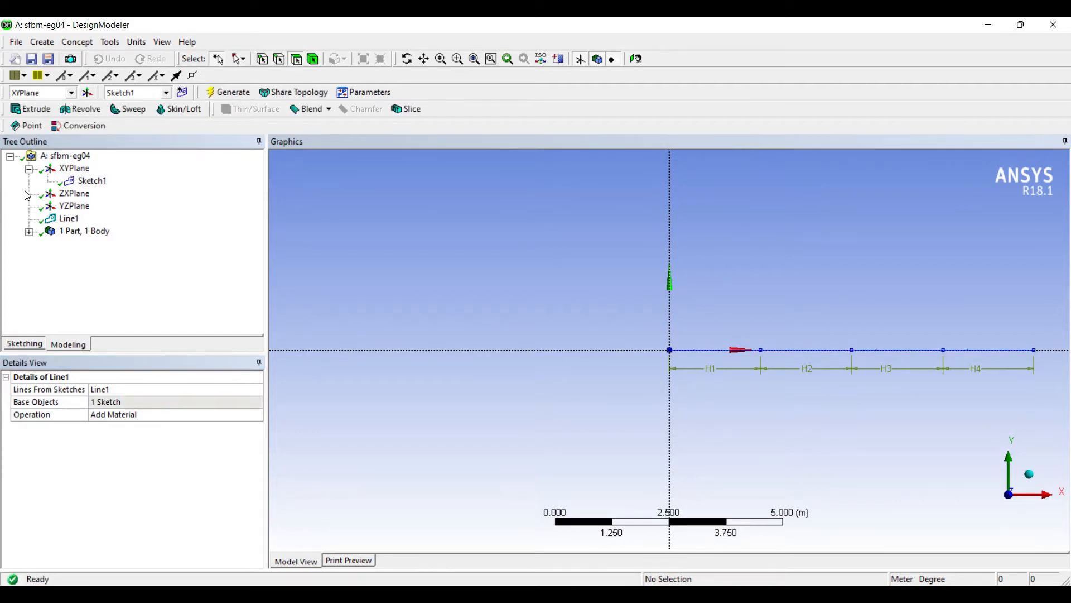
# Create a rectangular cross section with B and H both set to 0.05 m
pyautogui.click(77, 42)
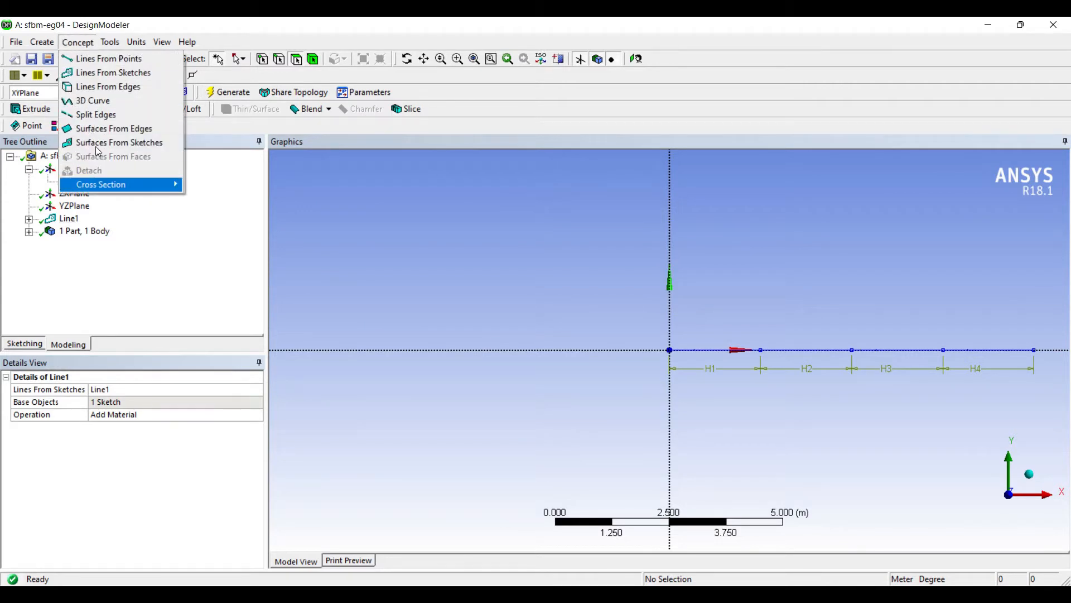
pyautogui.click(219, 184)
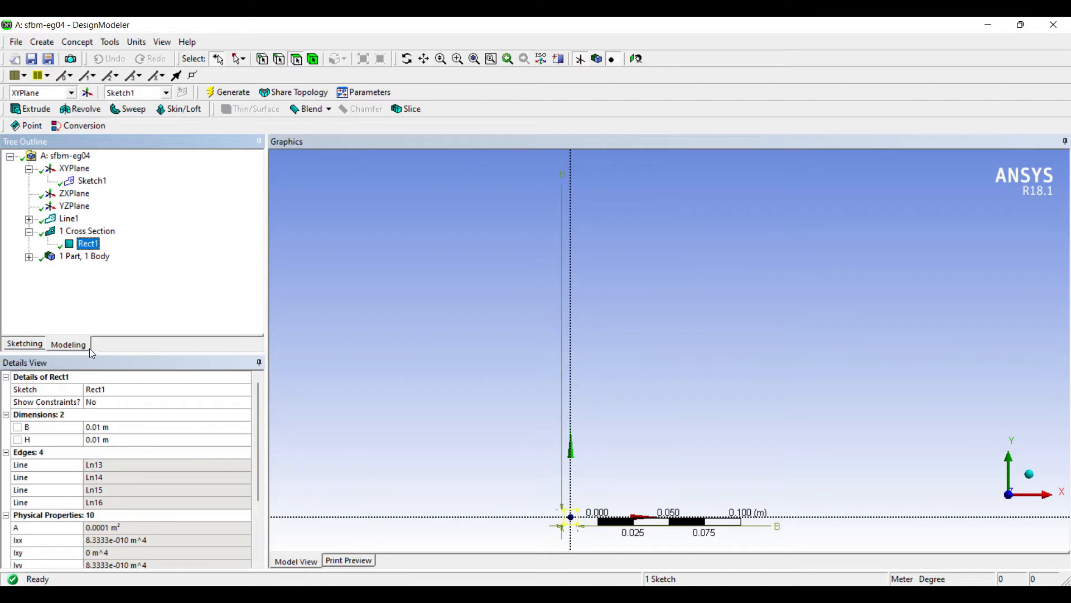
pyautogui.write('0.0')
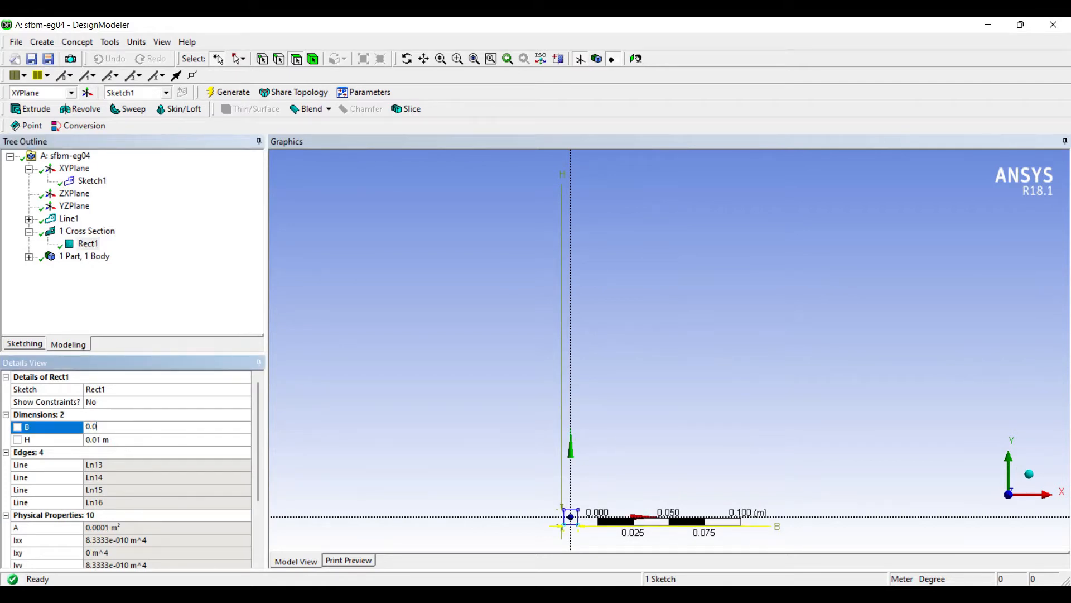
pyautogui.press('Return')
pyautogui.click(92, 439)
pyautogui.write('0')
pyautogui.press('Return')
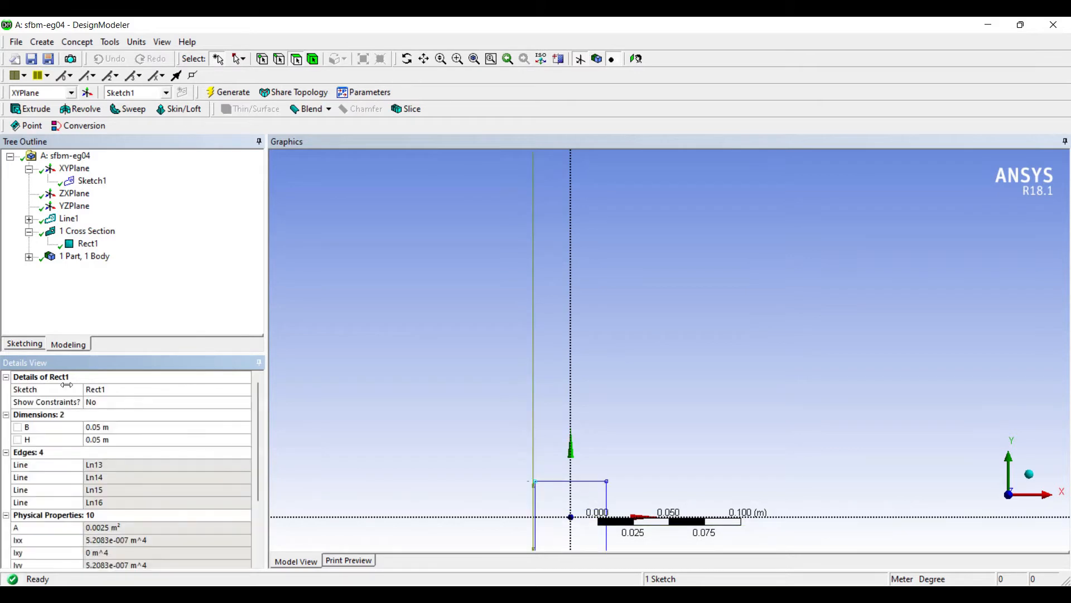
# Assign the Rect1 cross section to the line body
pyautogui.click(29, 256)
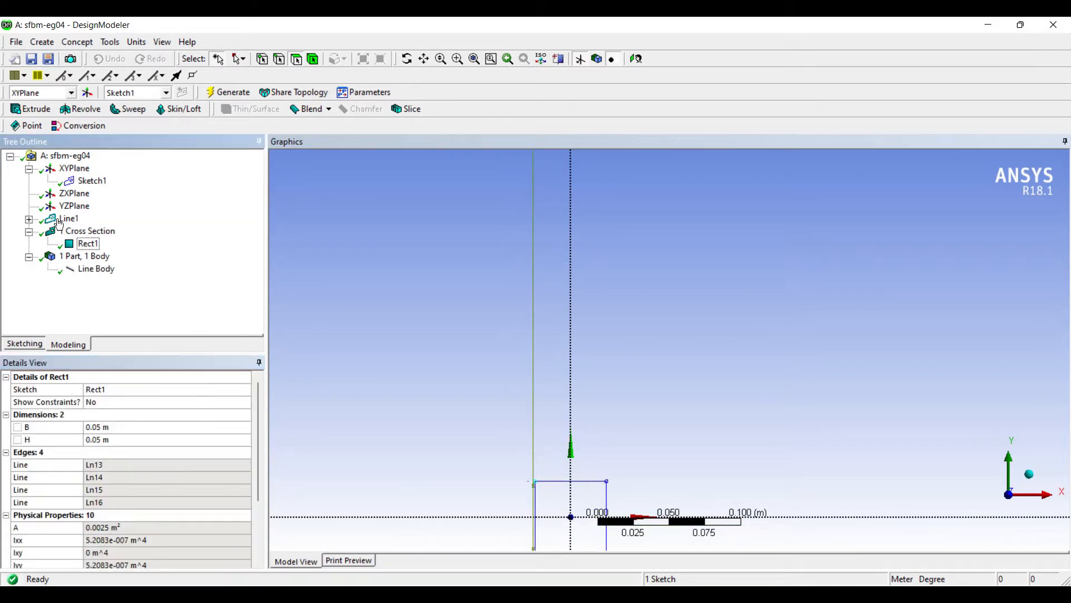
pyautogui.click(96, 269)
pyautogui.click(184, 439)
pyautogui.click(258, 440)
pyautogui.click(140, 461)
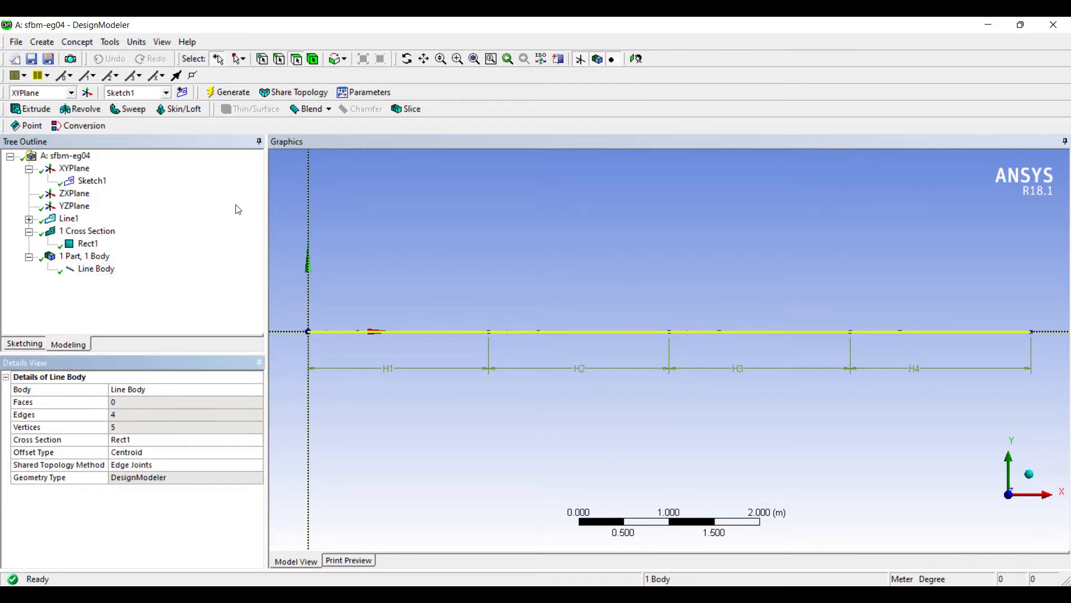
pyautogui.click(387, 222)
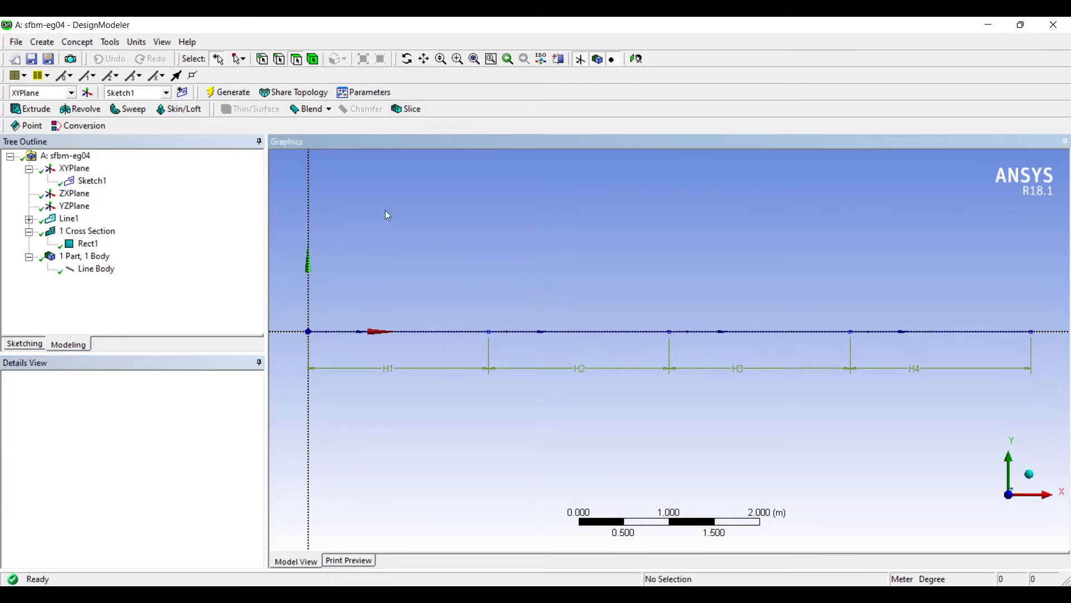
# Turn on the display of cross section solids and inspect the beam's solid shape in 3D
pyautogui.click(162, 42)
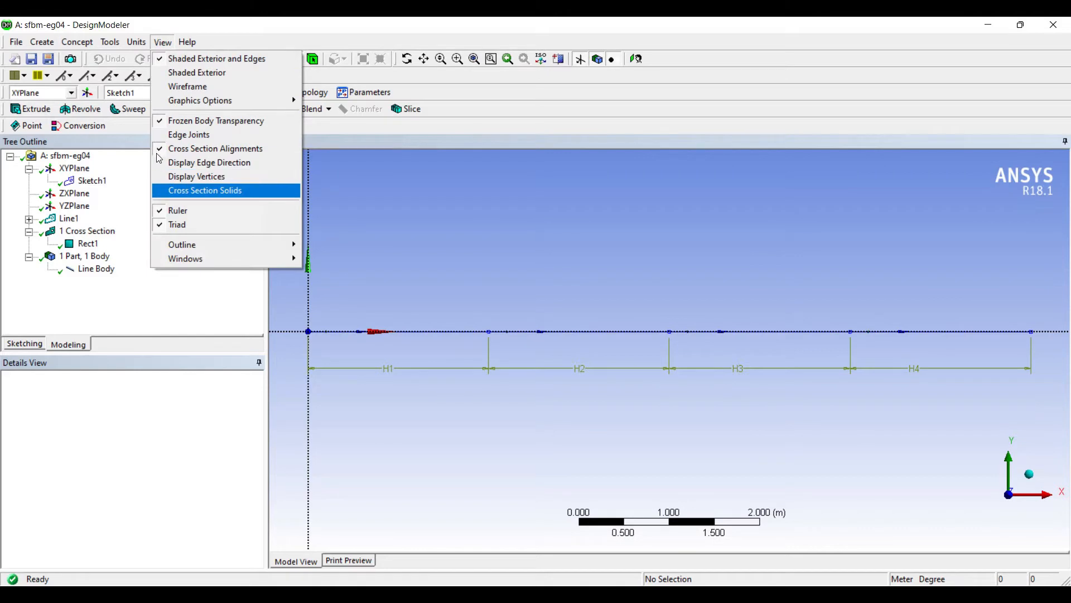
pyautogui.click(205, 191)
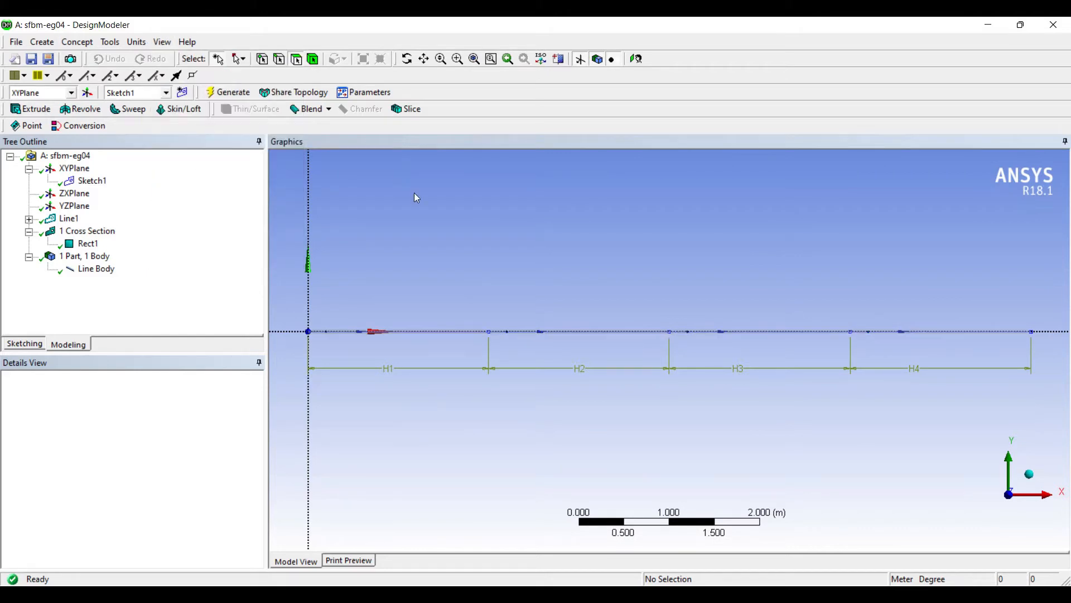
pyautogui.scroll(3, 698, 262)
pyautogui.moveTo(708, 270); pyautogui.dragTo(631, 256, button='middle')
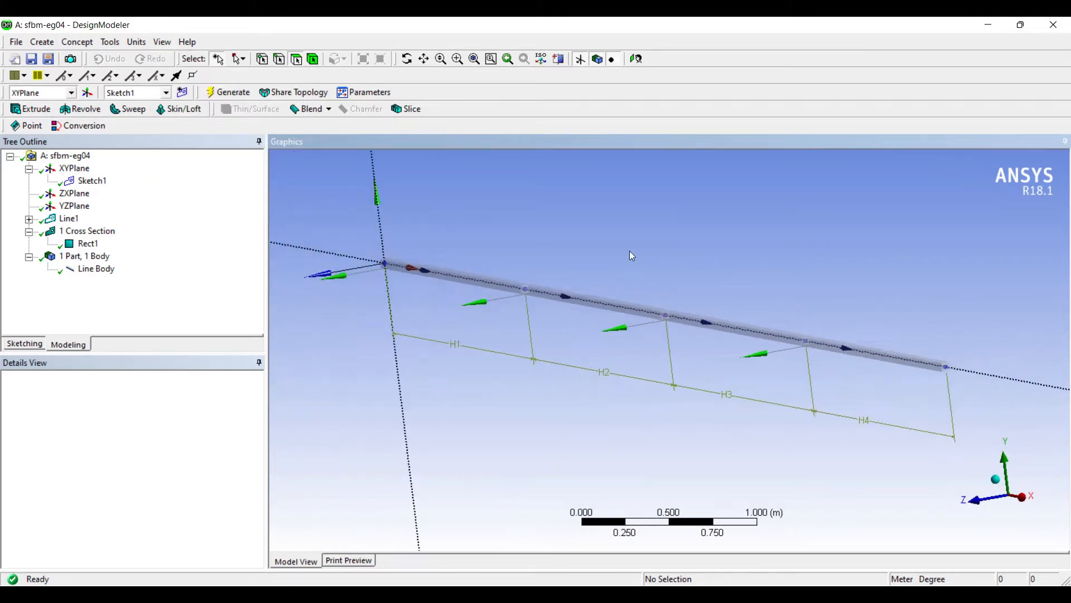
pyautogui.click(508, 59)
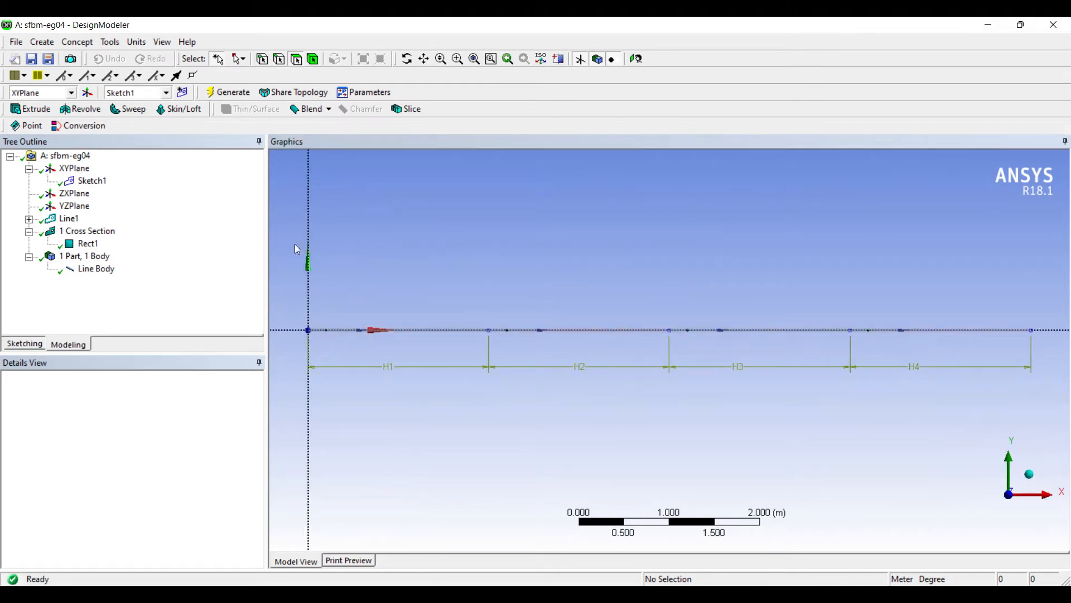
# Check the handwritten beam problem image, switch to Workbench and open the static structural system's model in Mechanical
pyautogui.hotkey('alt', 'Tab')
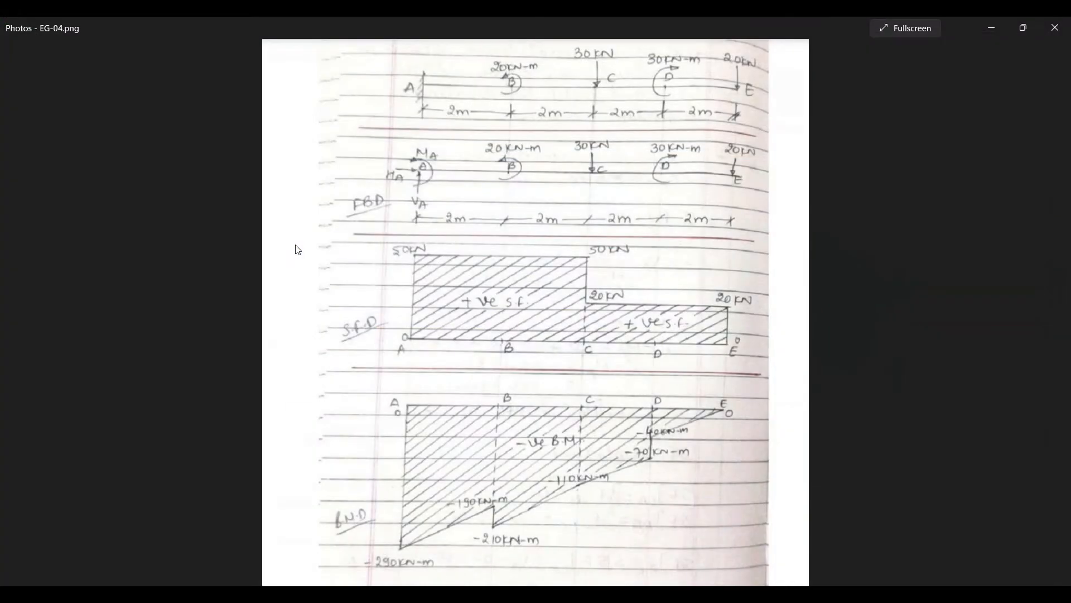
pyautogui.hotkey('alt', 'Tab')
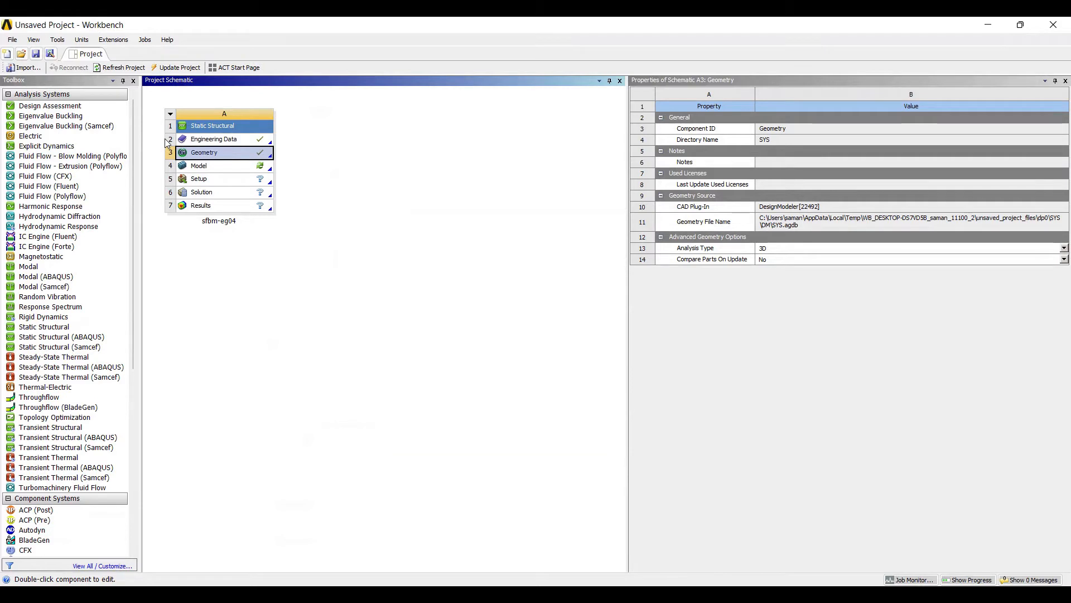
pyautogui.doubleClick(201, 165)
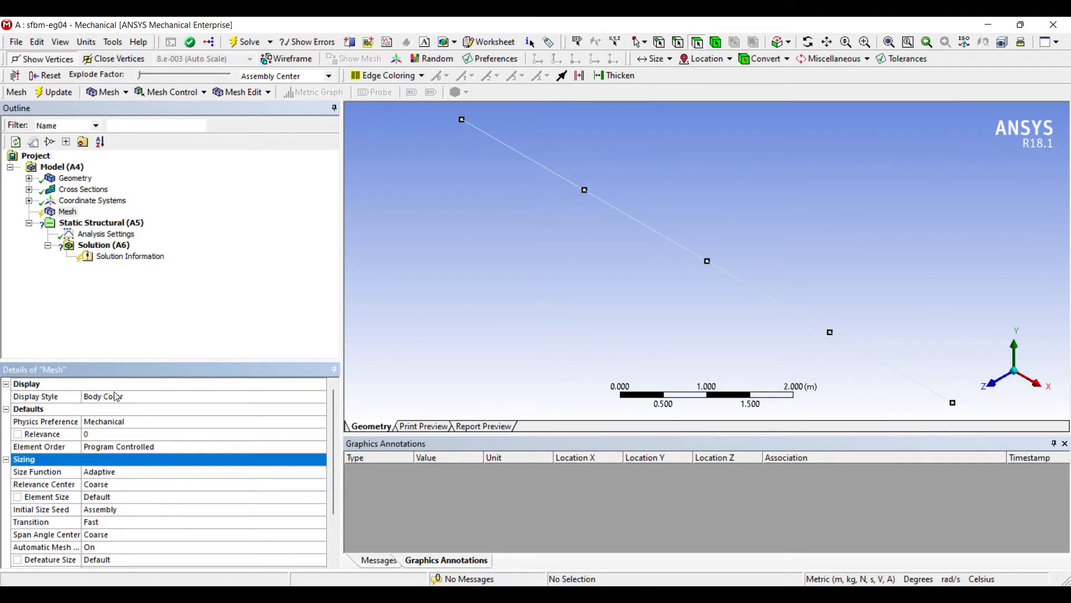
# Set the mesh Relevance Center to Fine and update the mesh
pyautogui.click(140, 484)
pyautogui.click(320, 484)
pyautogui.click(274, 514)
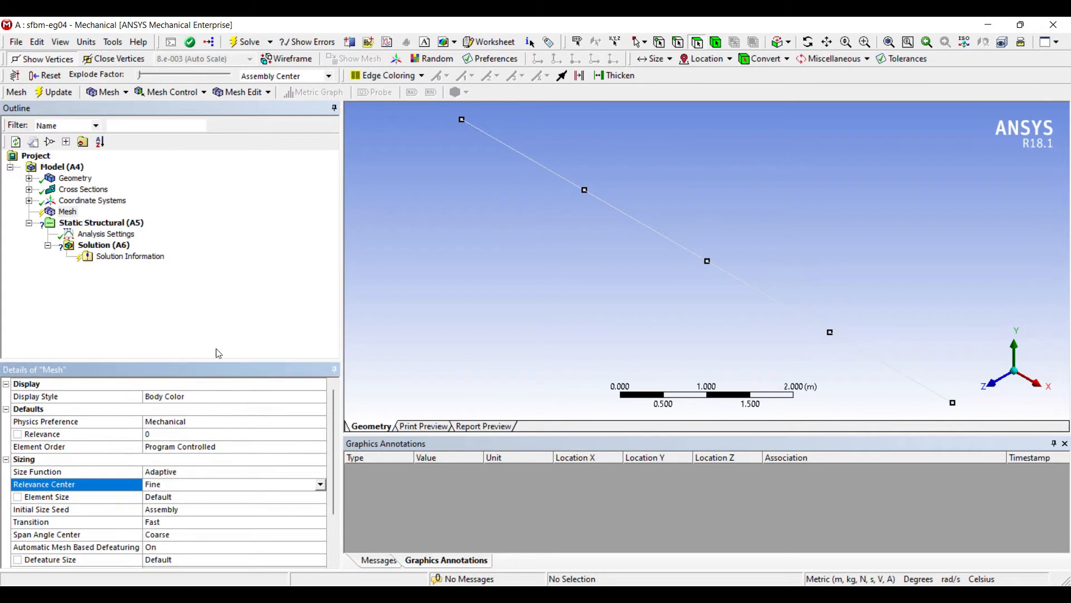
pyautogui.click(53, 91)
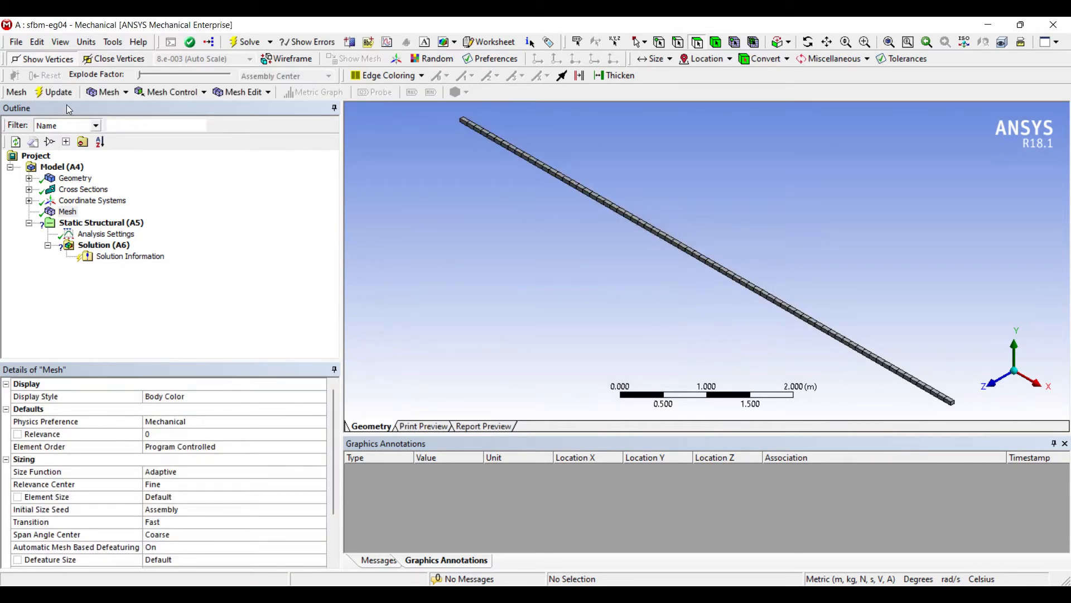
# Add a construction geometry path to the model and set its path type to Edge
pyautogui.click(61, 167)
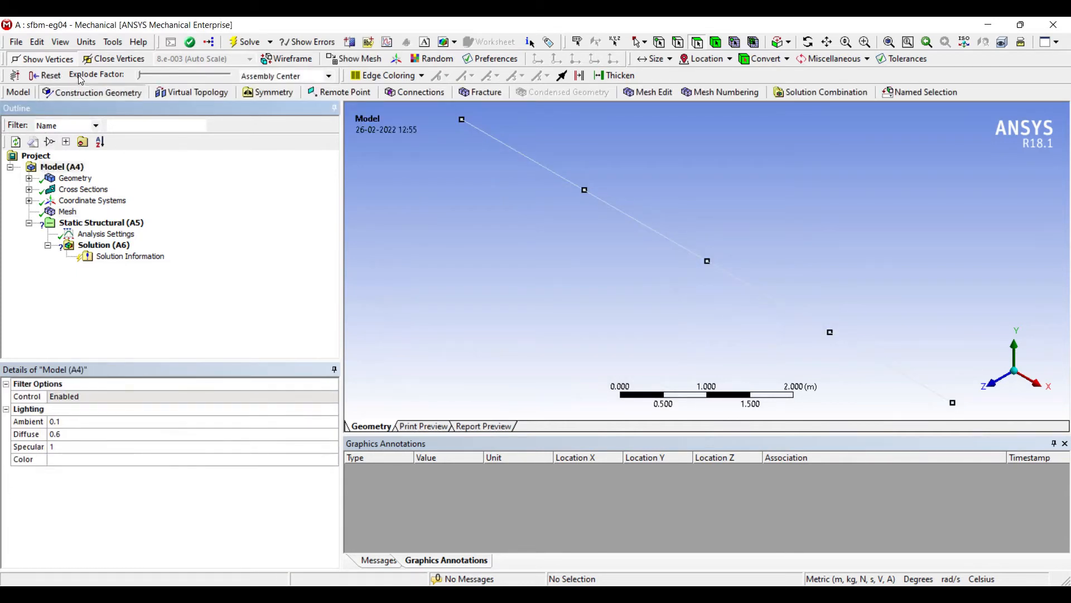
pyautogui.click(79, 91)
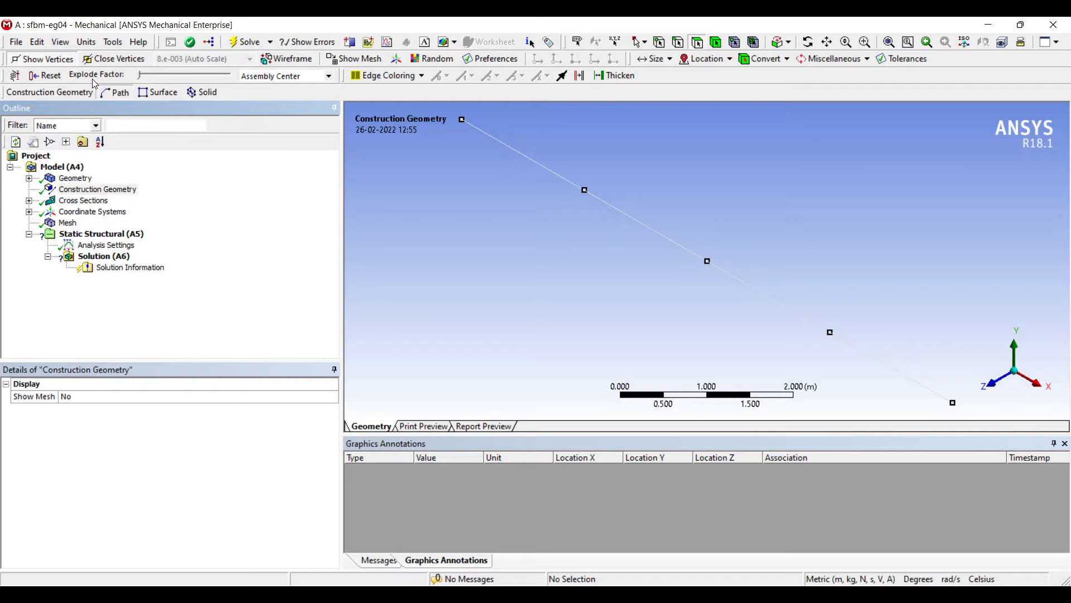
pyautogui.click(115, 92)
pyautogui.click(126, 399)
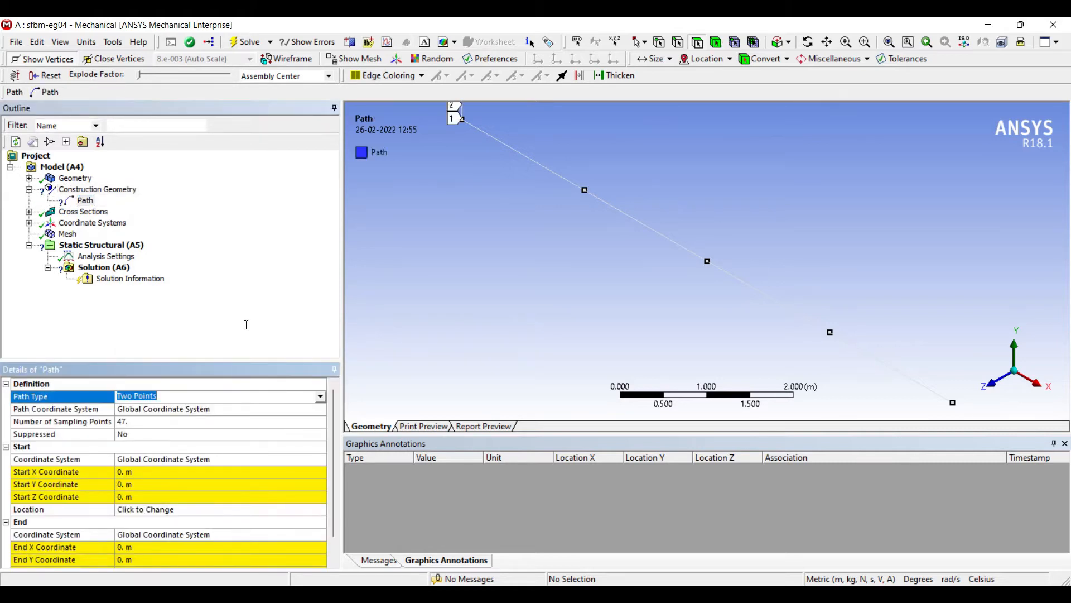
pyautogui.click(321, 396)
pyautogui.click(216, 415)
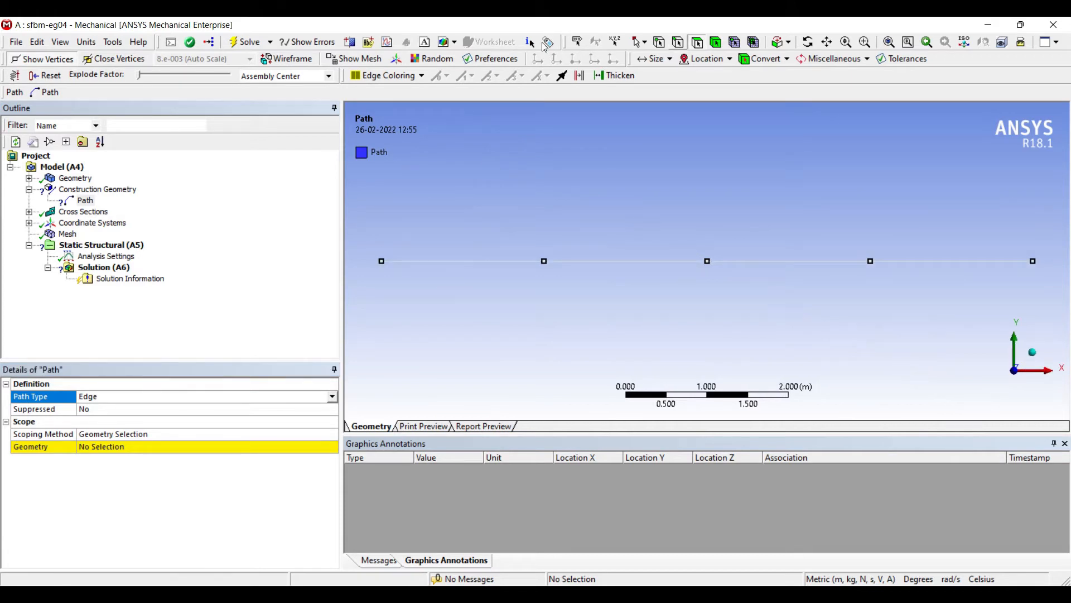
# Scope the path to all four edges of the beam
pyautogui.click(359, 213)
pyautogui.click(470, 215)
pyautogui.click(368, 216)
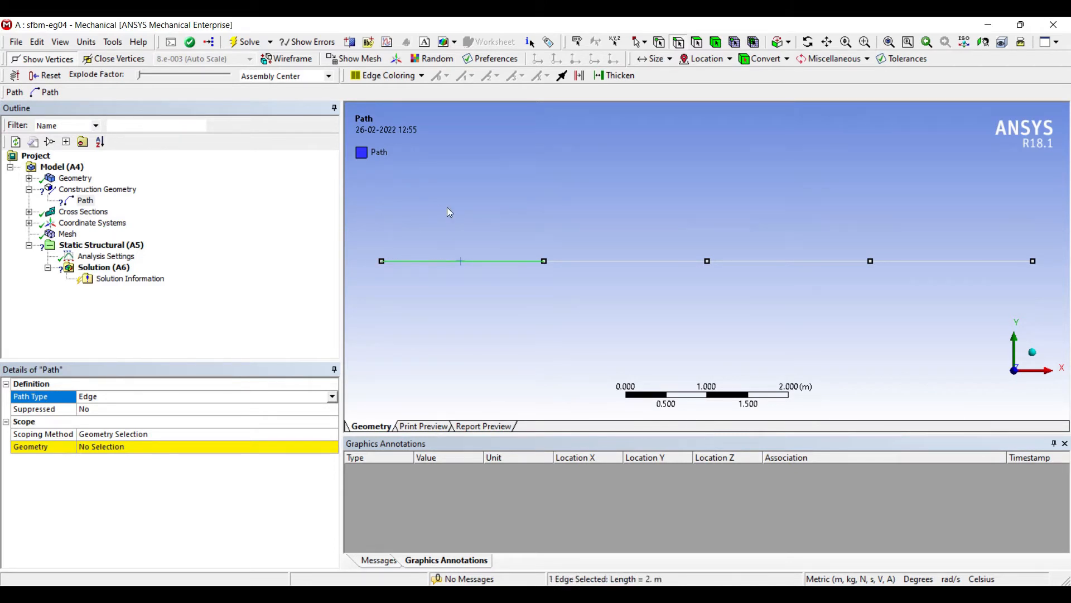
pyautogui.keyDown('ctrl'); pyautogui.click(488, 214); pyautogui.keyUp('ctrl')
pyautogui.keyDown('ctrl'); pyautogui.click(619, 210); pyautogui.keyUp('ctrl')
pyautogui.keyDown('ctrl'); pyautogui.click(727, 212); pyautogui.keyUp('ctrl')
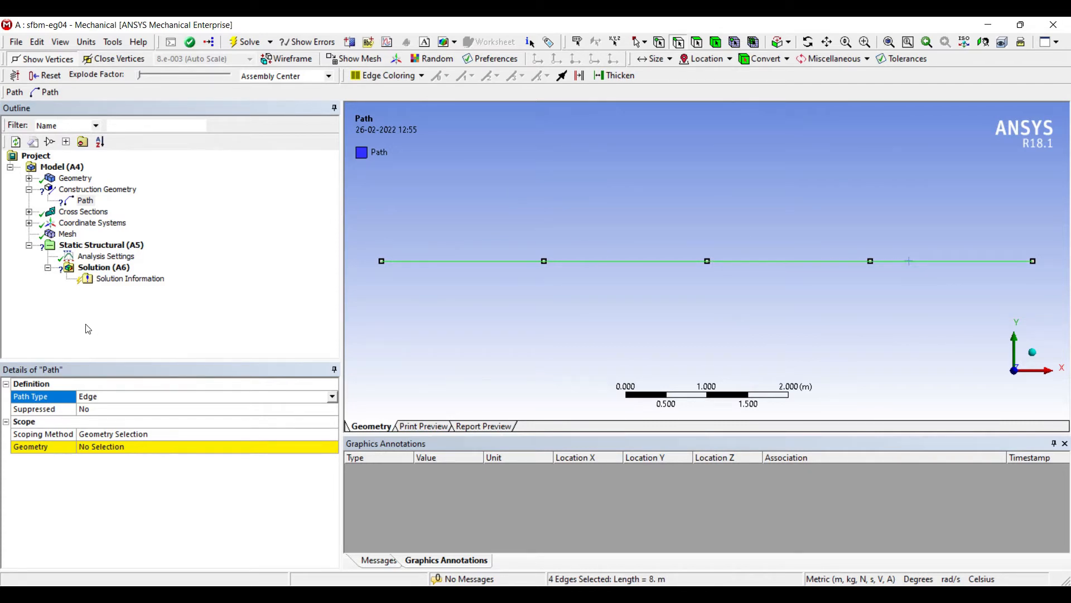
pyautogui.click(107, 447)
pyautogui.click(106, 447)
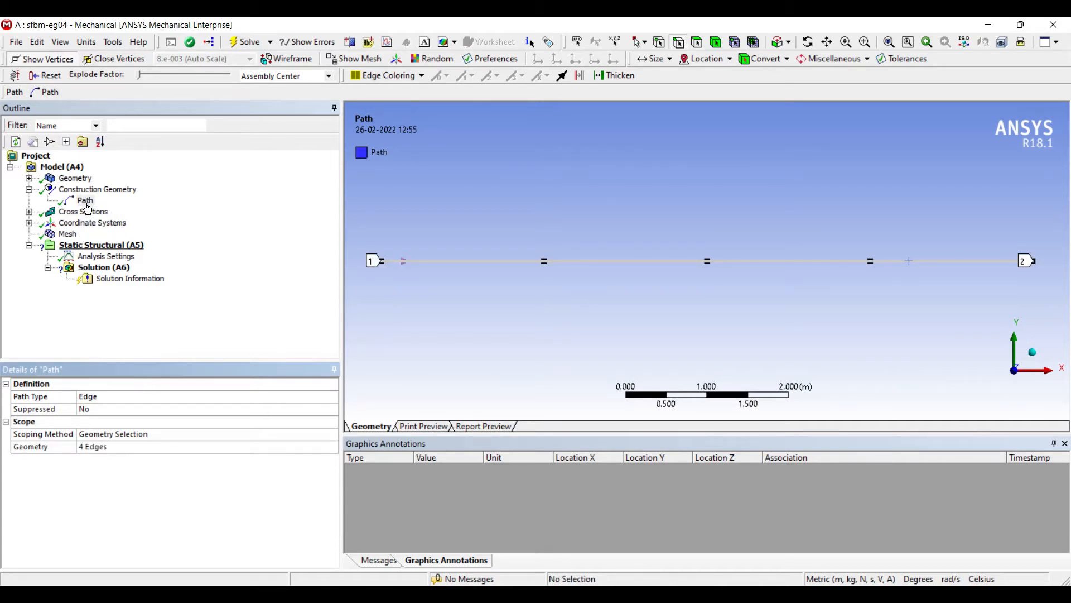
# Apply a fixed support to the beam's end vertex at the origin in the Static Structural analysis
pyautogui.click(100, 245)
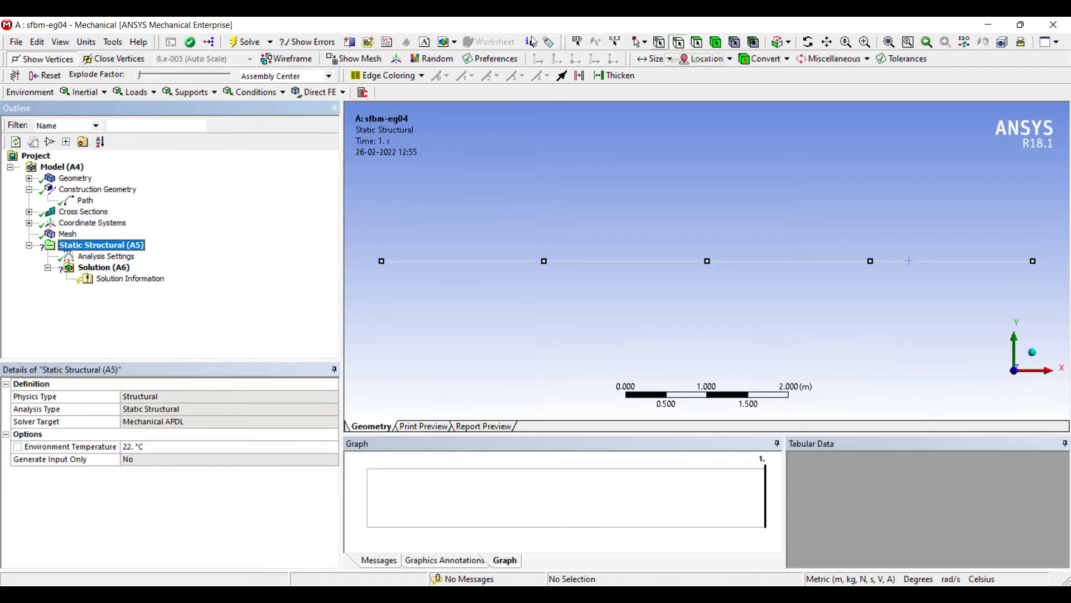
pyautogui.click(659, 42)
pyautogui.click(382, 261)
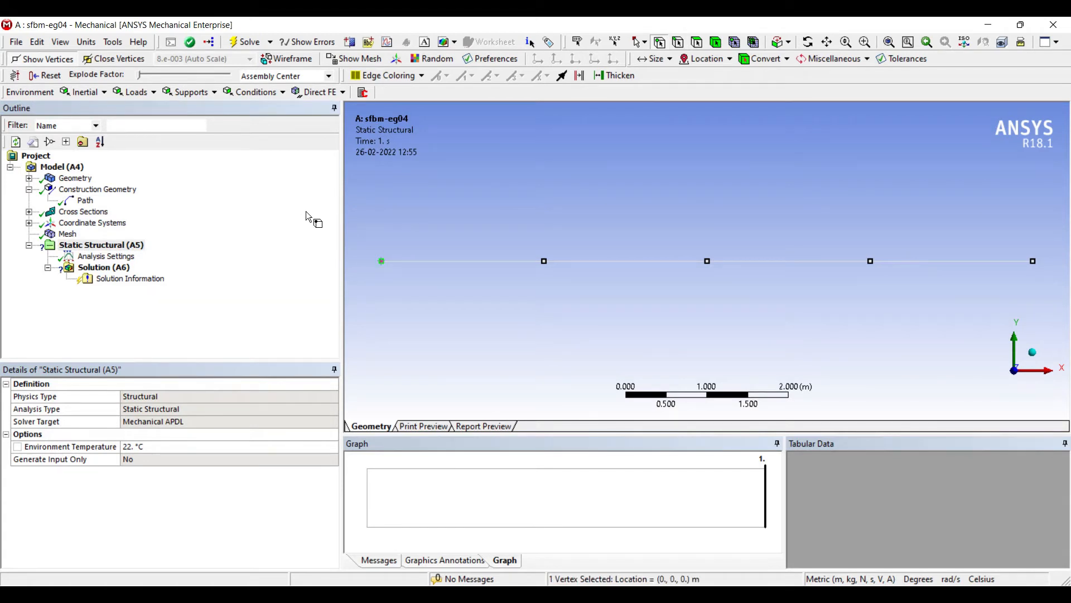
pyautogui.rightClick(382, 261)
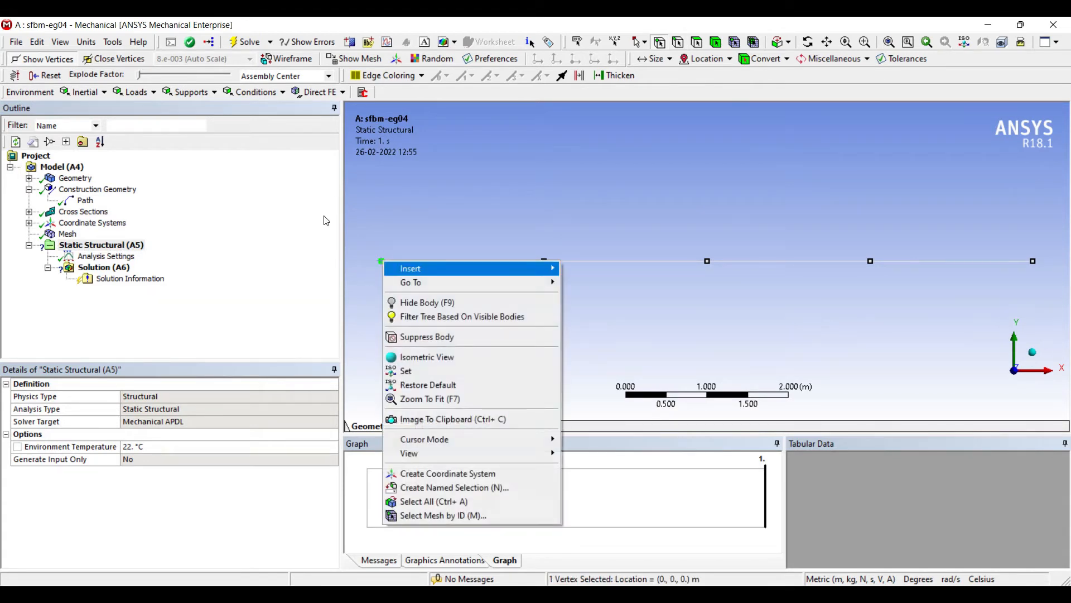
pyautogui.moveTo(482, 267)
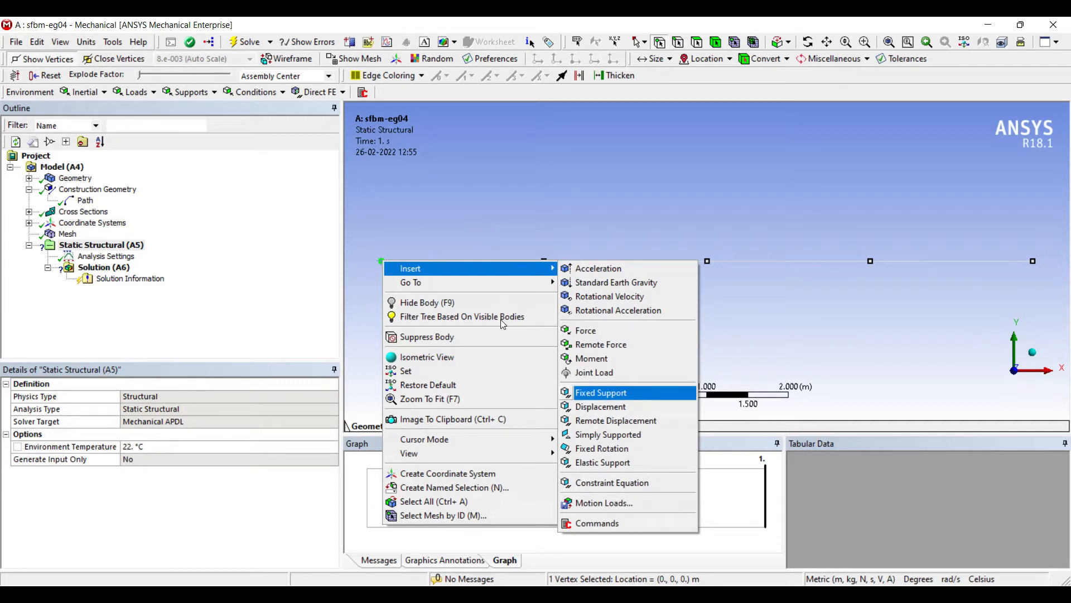
pyautogui.click(601, 392)
# Insert a moment at the second vertex, 2 m from the fixed end, and define it by components
pyautogui.click(544, 260)
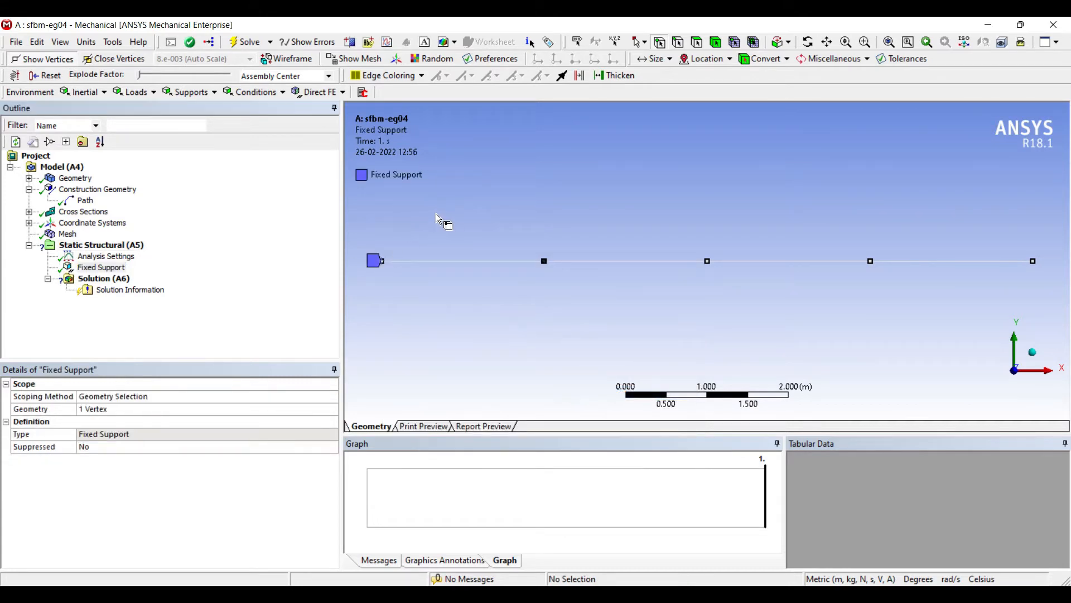
pyautogui.rightClick(544, 262)
pyautogui.moveTo(575, 272)
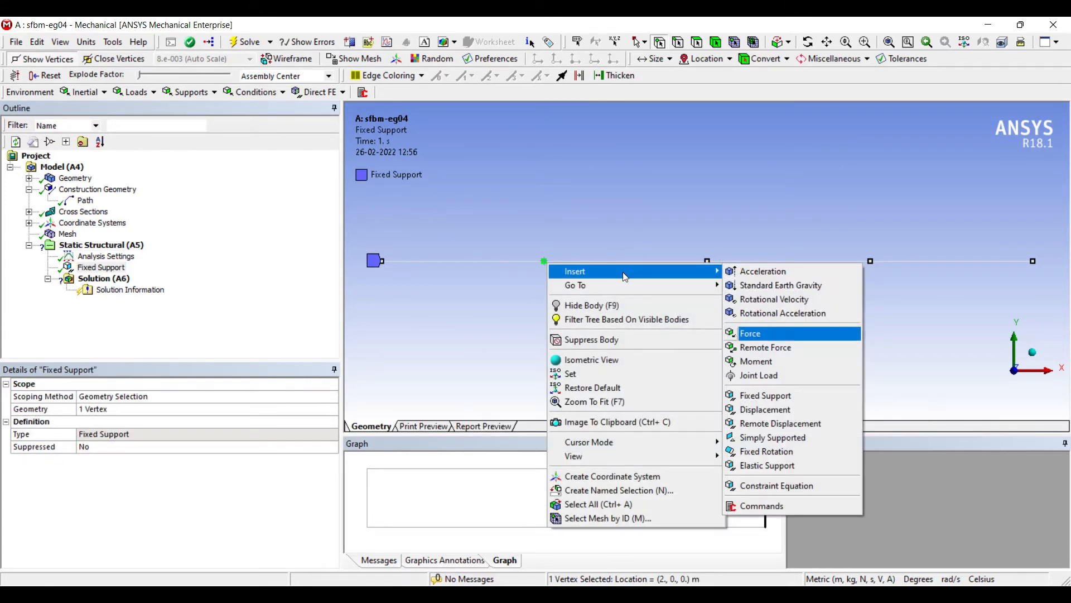
pyautogui.click(756, 361)
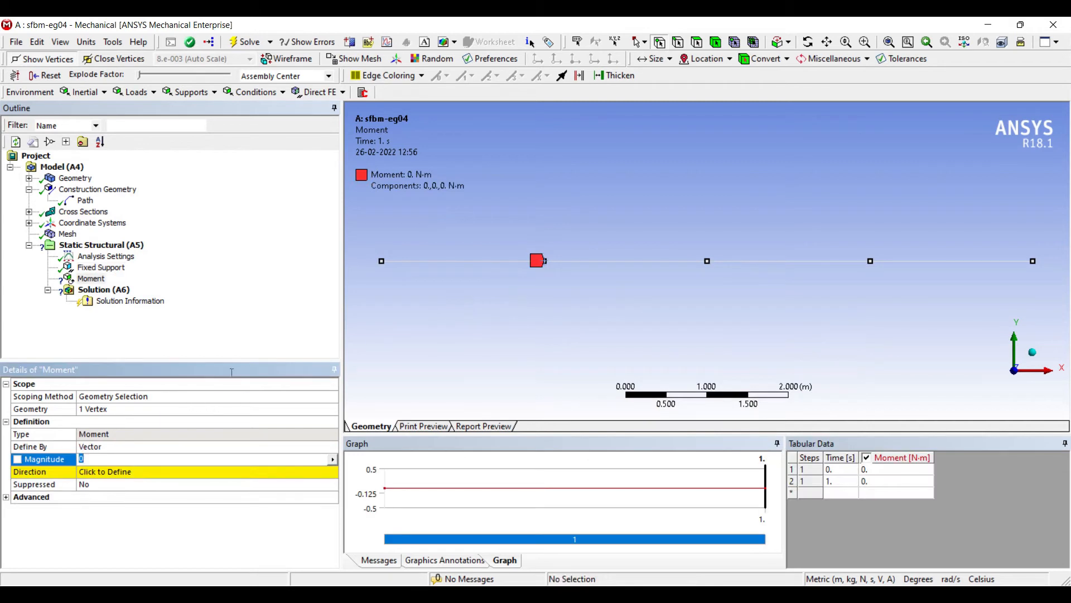
pyautogui.press('Up')
pyautogui.hotkey('alt', 'Down')
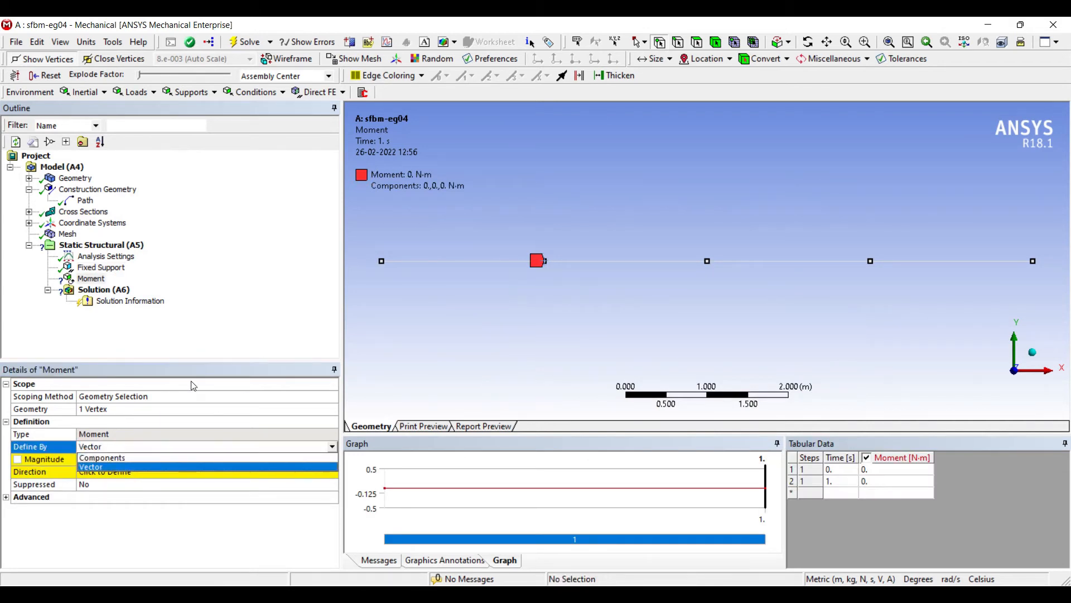
pyautogui.click(244, 458)
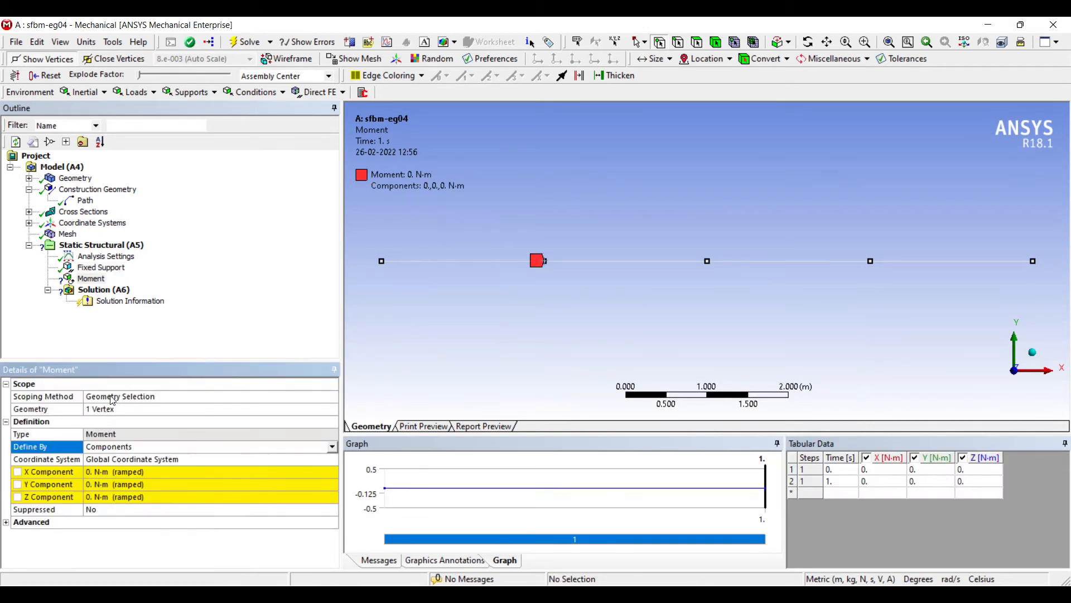
# Set the moment's Z component to -20000 N-m
pyautogui.click(136, 497)
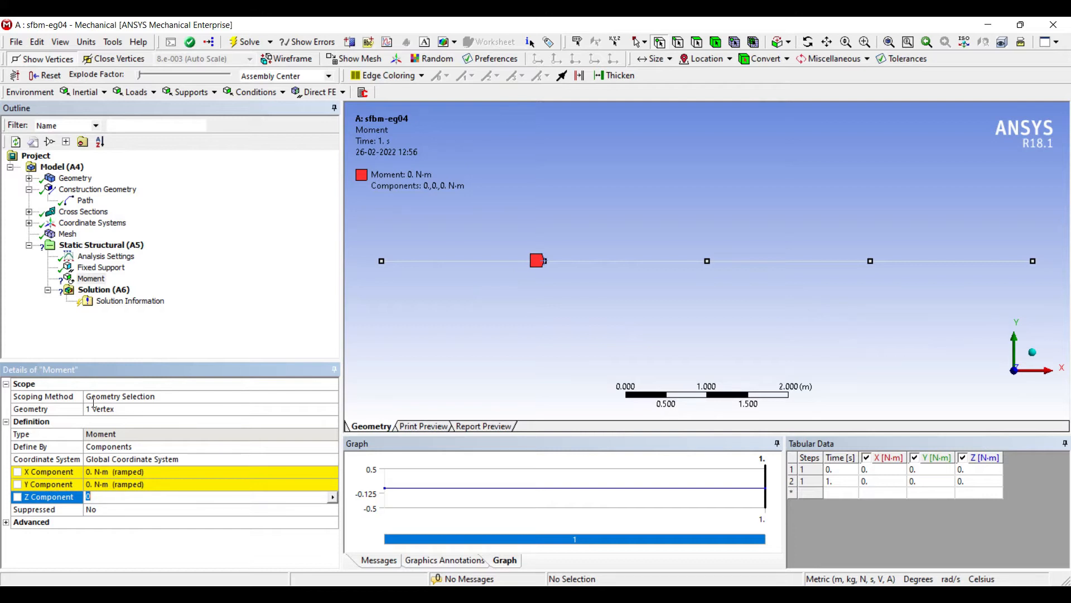
pyautogui.write('-20000')
pyautogui.press('Return')
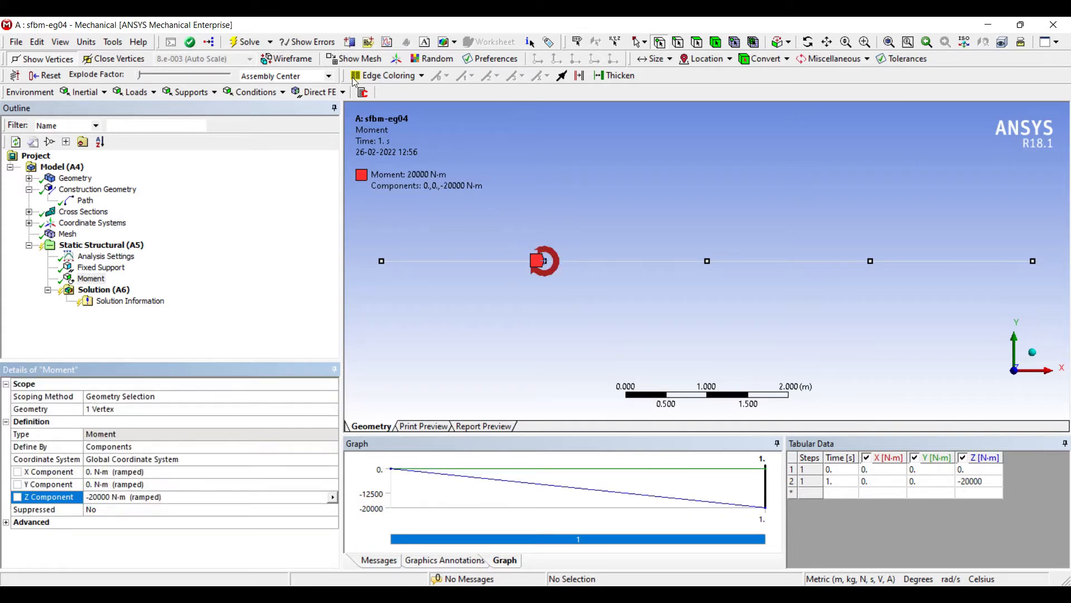
pyautogui.click(450, 242)
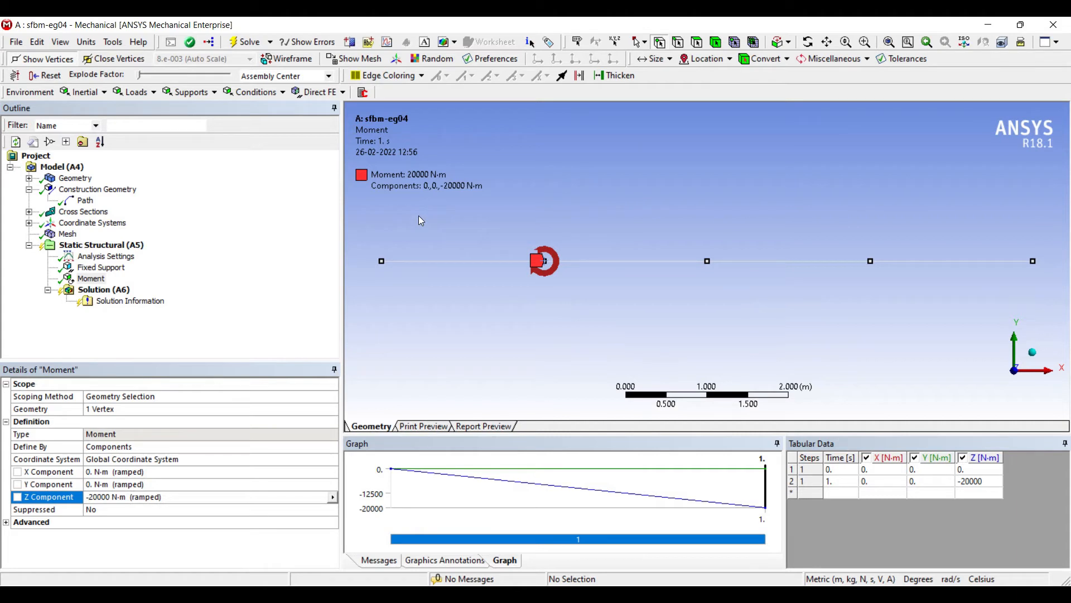
# Change the Z component of the moment at the 2 m vertex to 20000 N-m
pyautogui.click(96, 403)
pyautogui.click(93, 496)
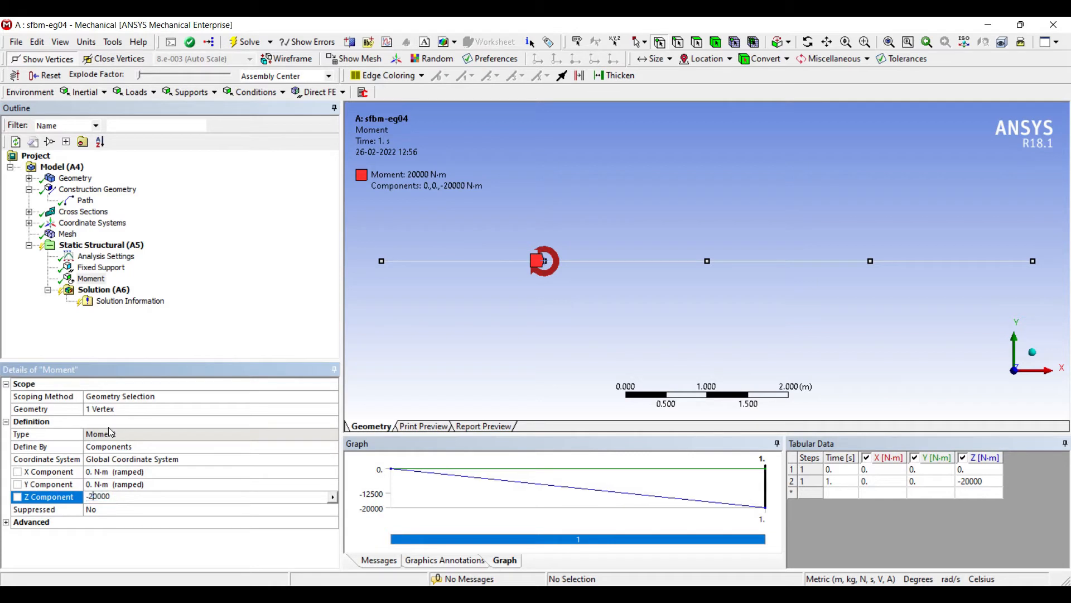
pyautogui.press('BackSpace')
pyautogui.press('Return')
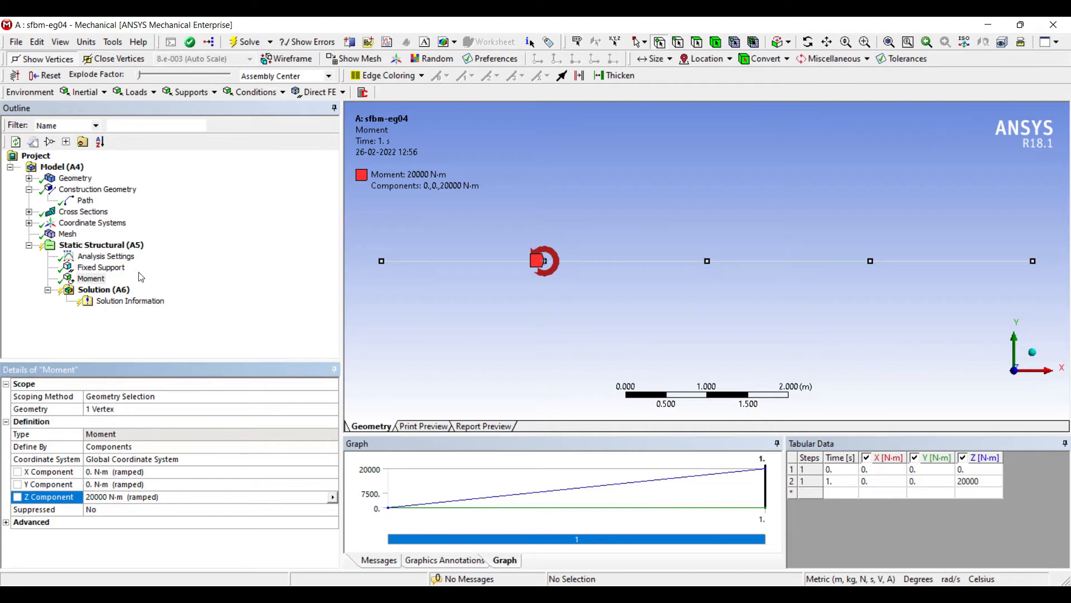
# Insert a force at the vertex 4 m from the fixed end and define it by components
pyautogui.click(707, 261)
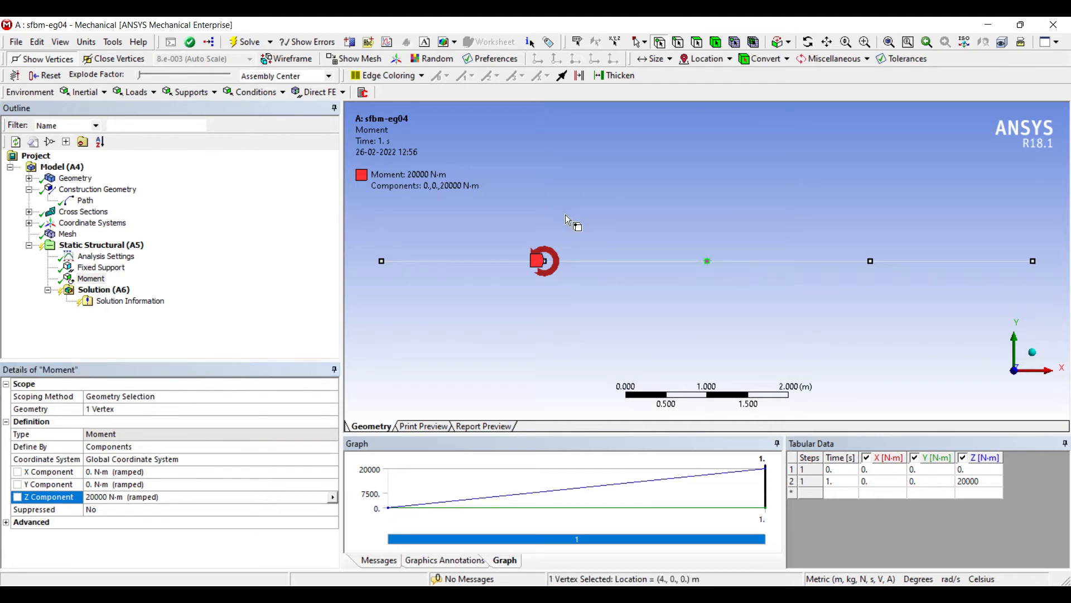
pyautogui.rightClick(707, 261)
pyautogui.moveTo(742, 273)
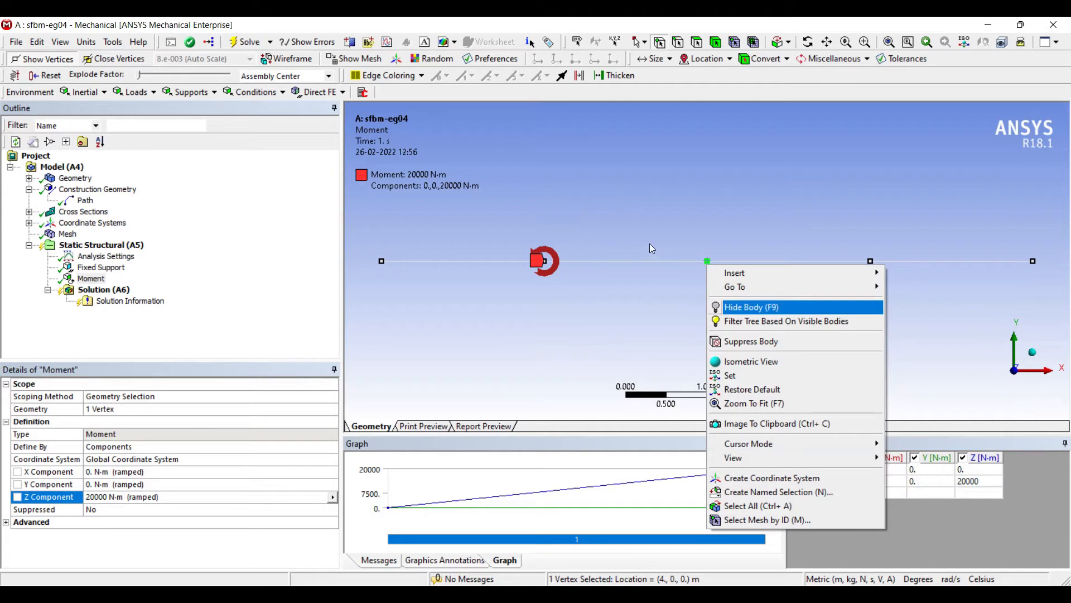
pyautogui.moveTo(789, 273)
pyautogui.click(911, 334)
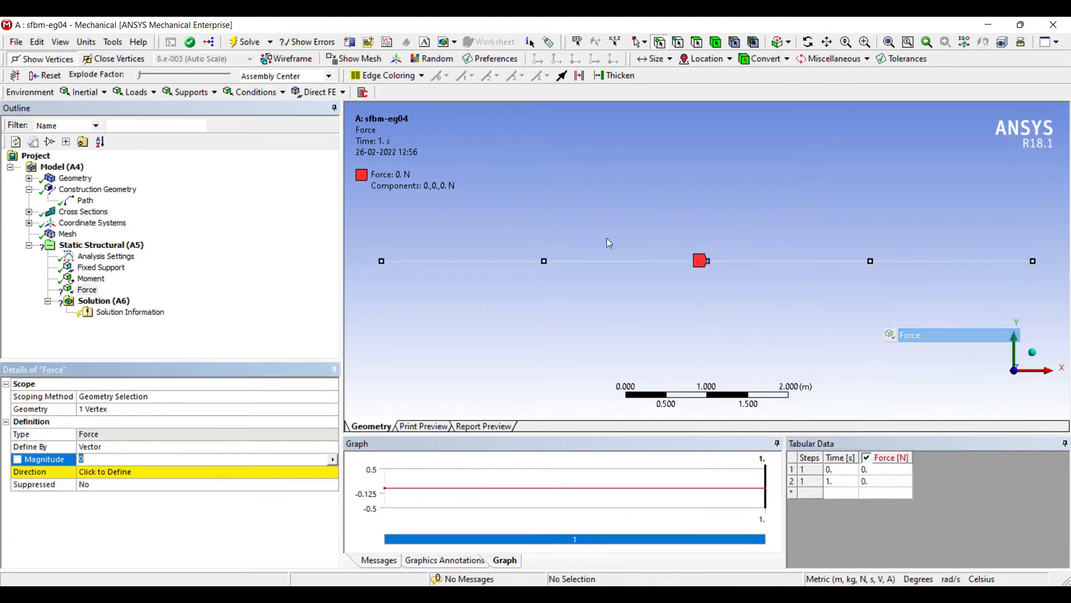
pyautogui.press('Up')
pyautogui.press('Tab')
pyautogui.press('Return')
pyautogui.press('Up')
pyautogui.press('Return')
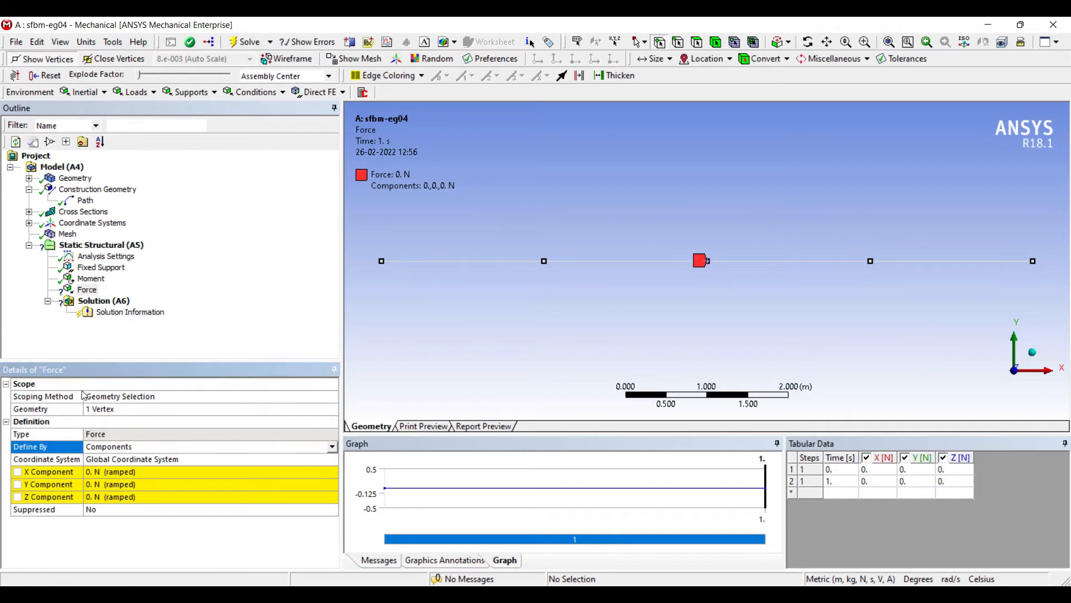
# Set the Y component of the force at the 4 m vertex to -30000 N
pyautogui.click(102, 484)
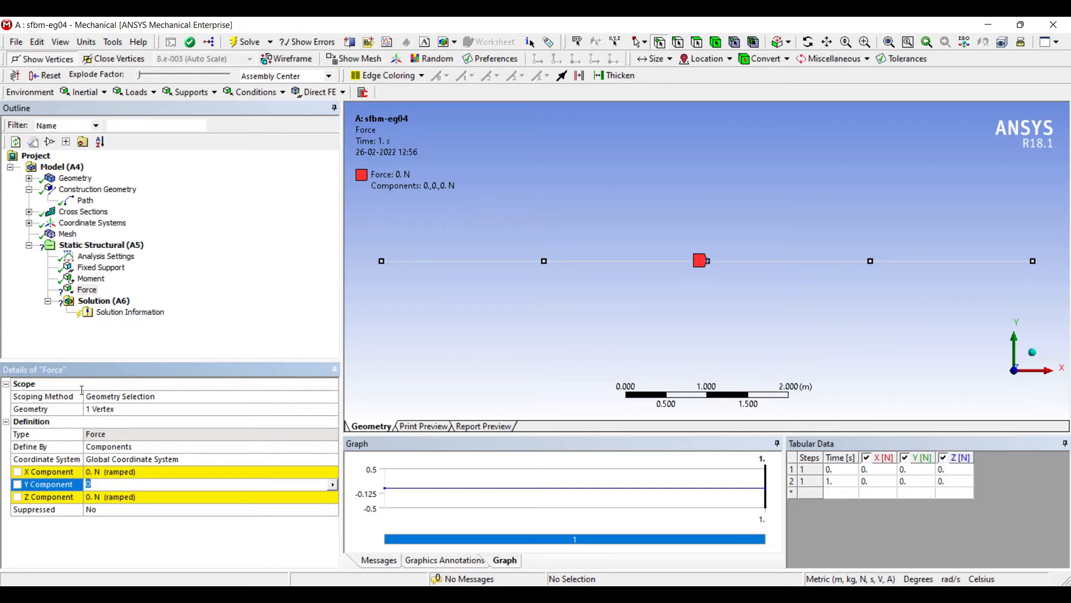
pyautogui.write('-30000')
pyautogui.press('Return')
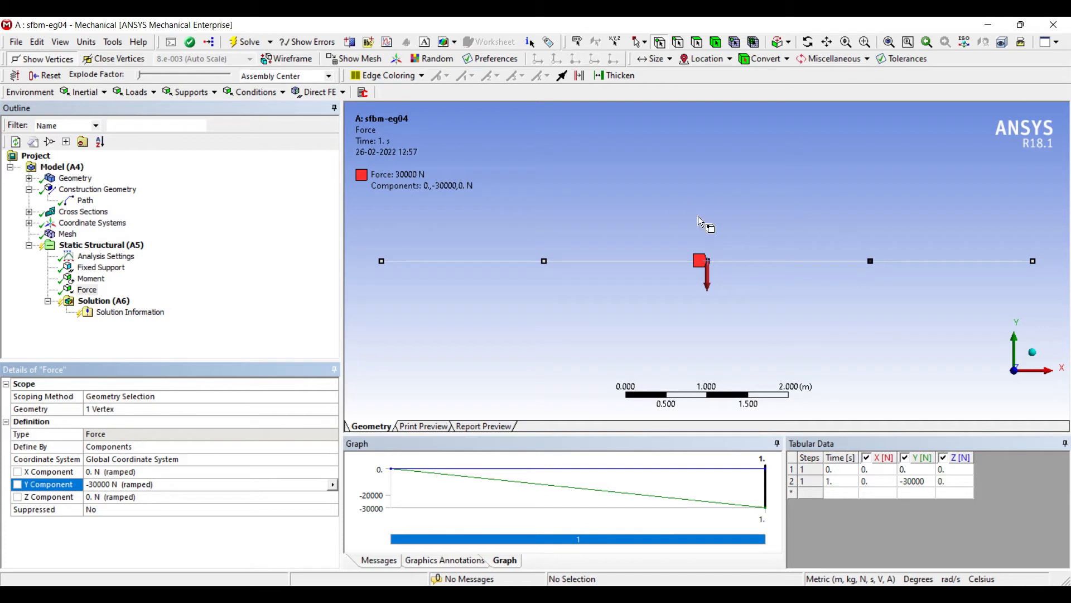
# Insert a second moment at the vertex 6 m from the fixed end and define it by components
pyautogui.click(871, 260)
pyautogui.rightClick(872, 261)
pyautogui.moveTo(948, 269)
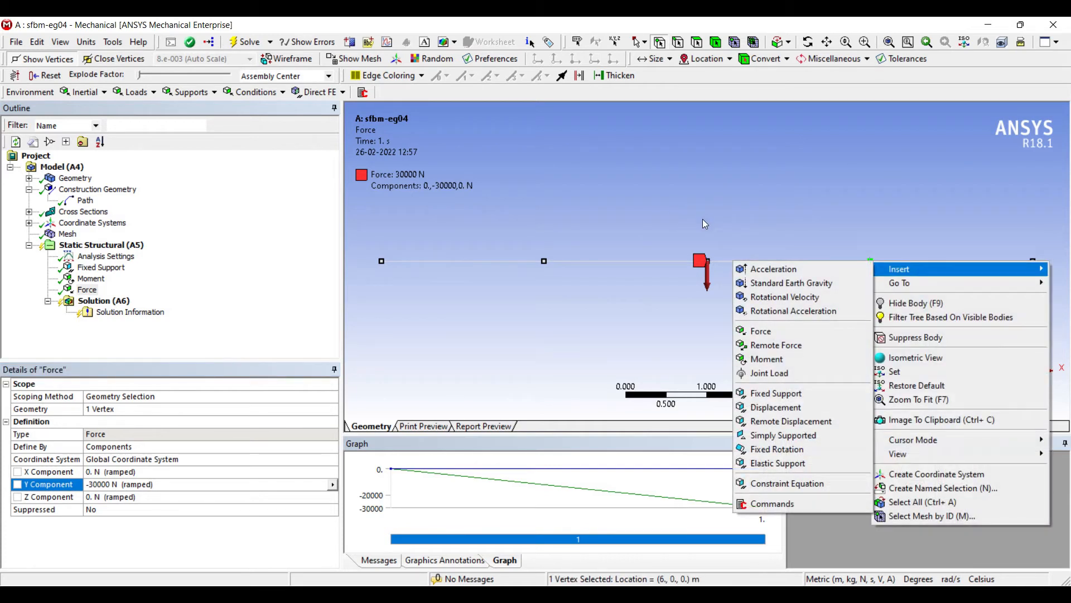
pyautogui.click(769, 359)
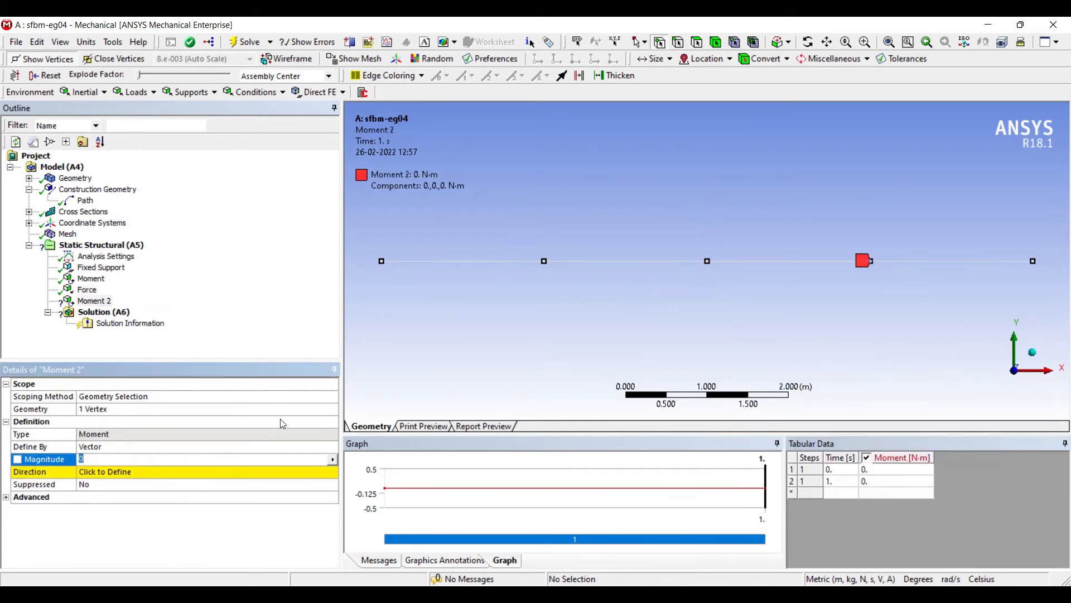
pyautogui.press('Up')
pyautogui.hotkey('alt', 'Down')
pyautogui.press('Up')
pyautogui.press('Return')
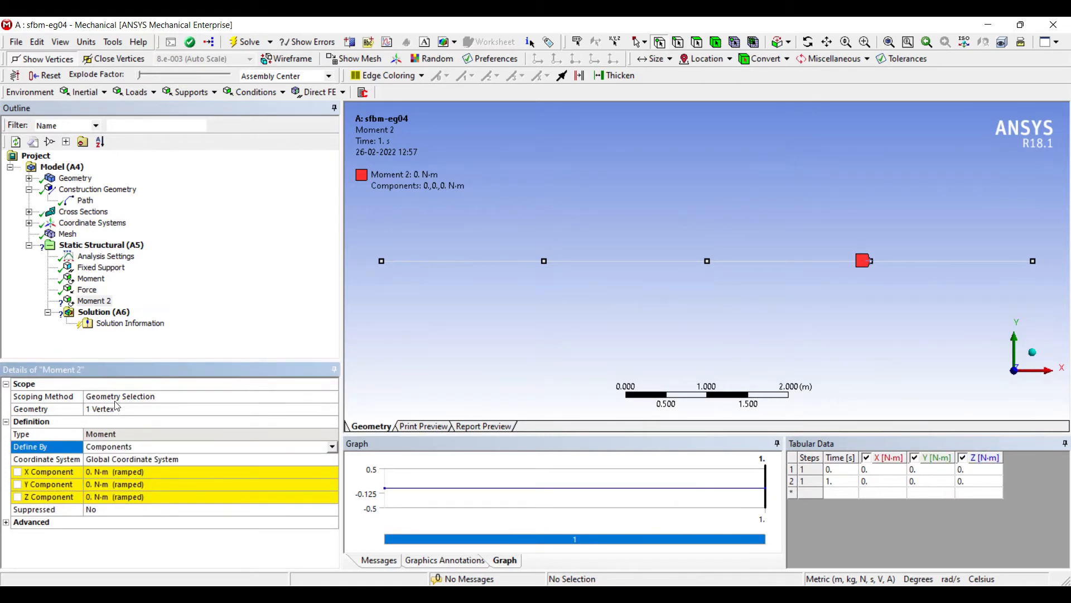
# Set the Z component of the moment at the 6 m vertex to -30000 N-m
pyautogui.press('Down')
pyautogui.press('Down')
pyautogui.press('Down')
pyautogui.press('Down')
pyautogui.press('Return')
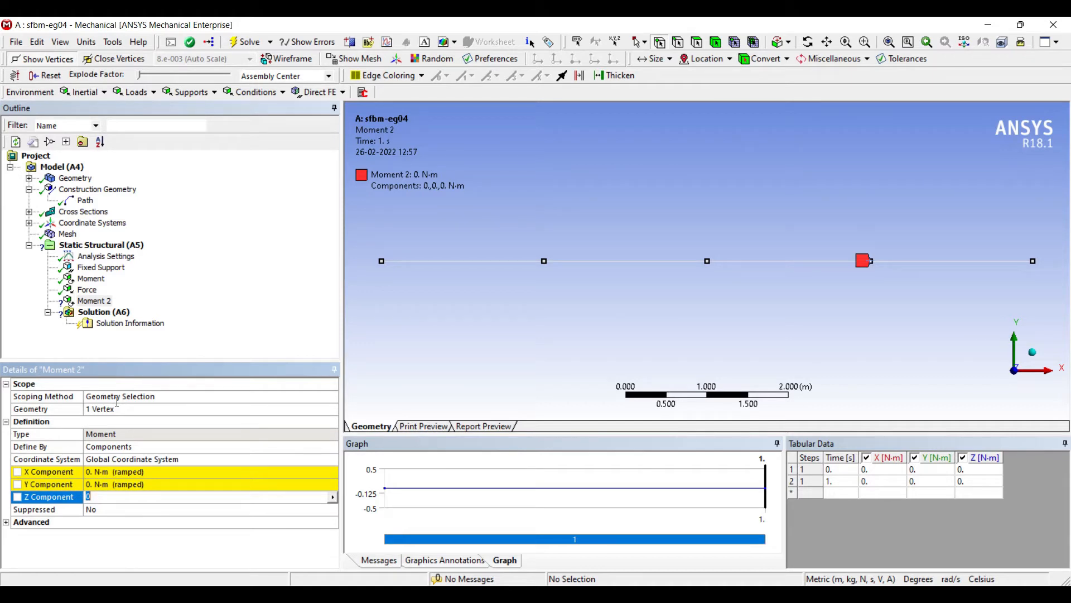
pyautogui.write('-30000')
pyautogui.press('Return')
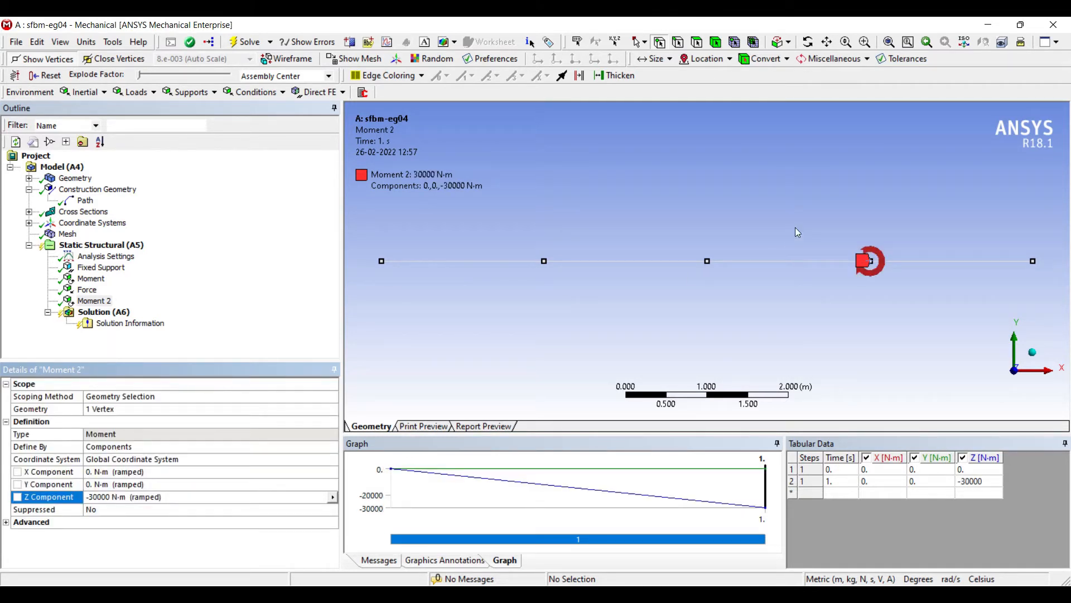
# Insert a second force at the beam's free end vertex, 8 m from the support, and define it by components
pyautogui.click(1032, 260)
pyautogui.rightClick(1033, 260)
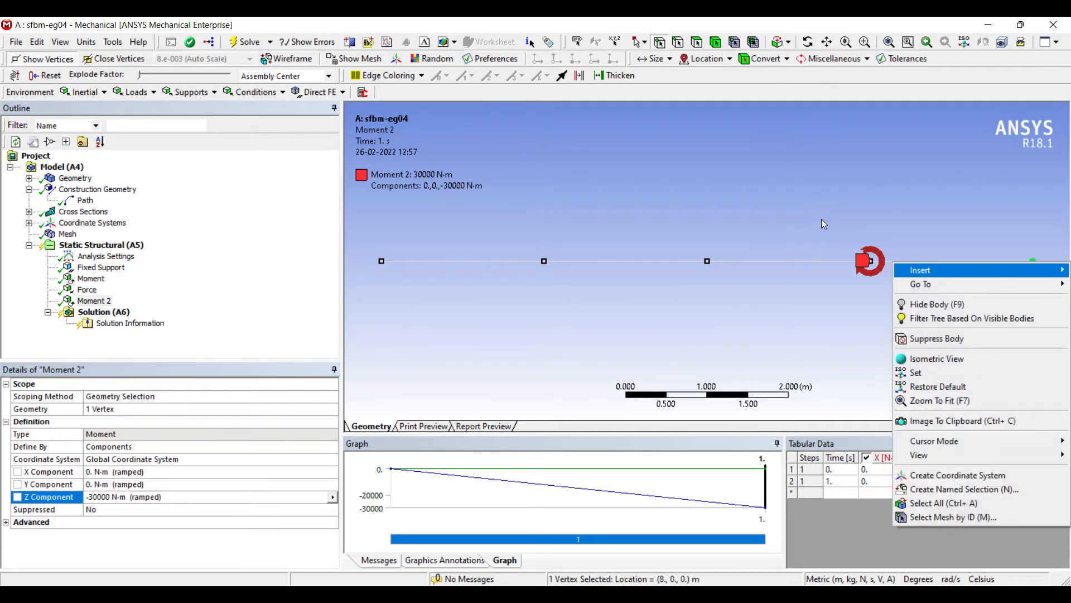
pyautogui.moveTo(949, 270)
pyautogui.press('Return')
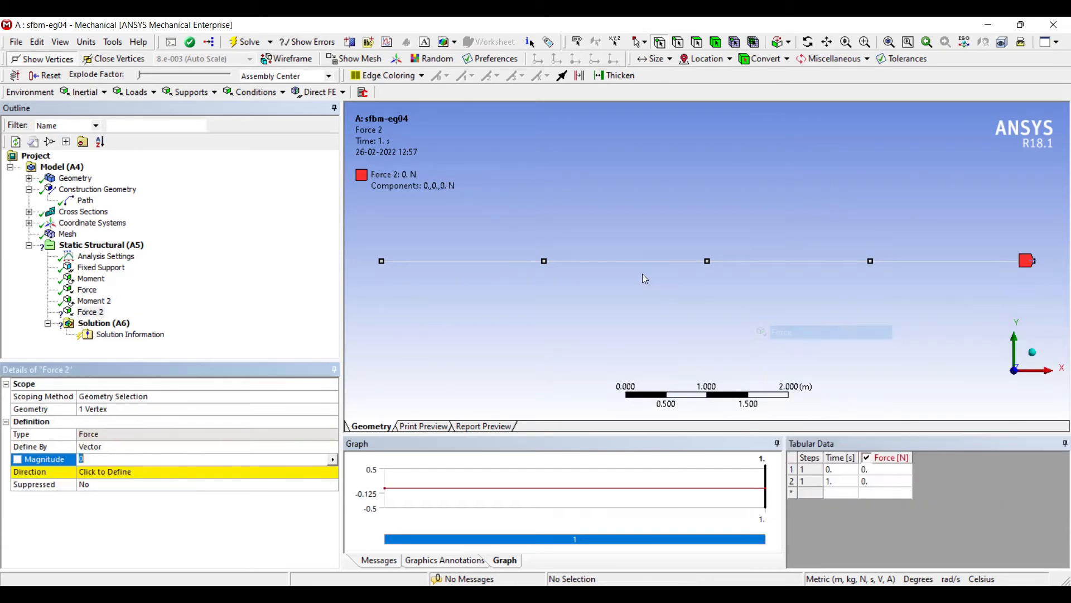
pyautogui.press('Up')
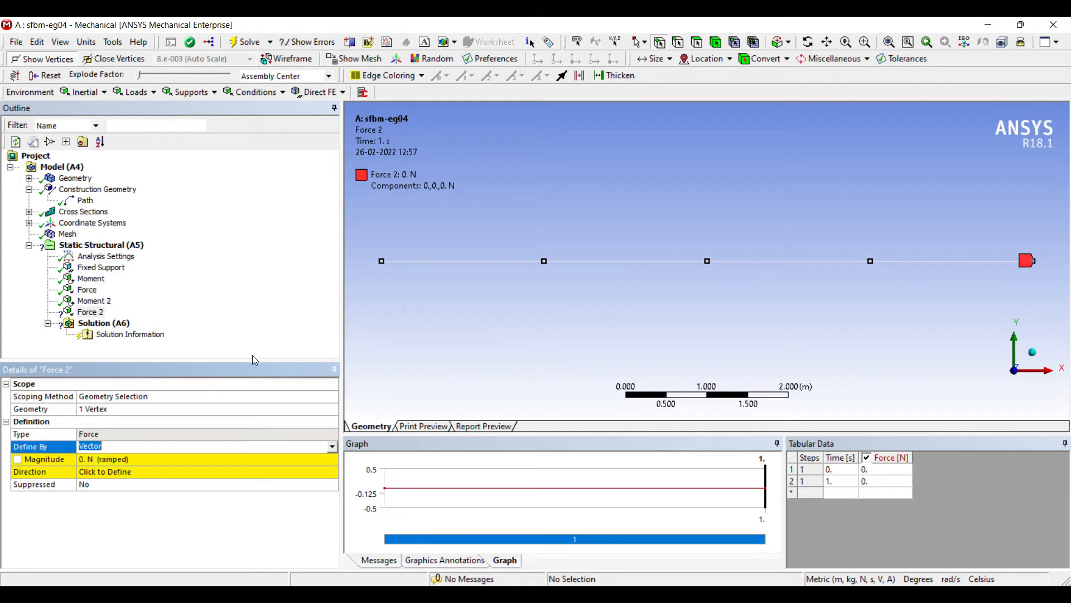
pyautogui.click(332, 447)
pyautogui.click(181, 457)
# Set the Y component of the free-end force to -20000 N
pyautogui.click(115, 484)
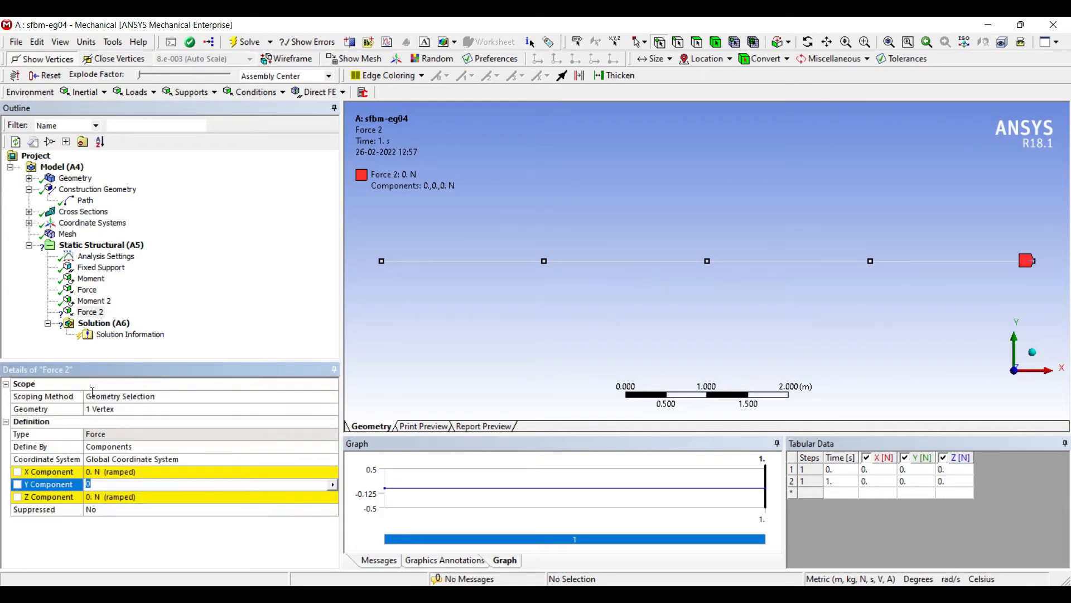
pyautogui.write('-20000')
pyautogui.press('Return')
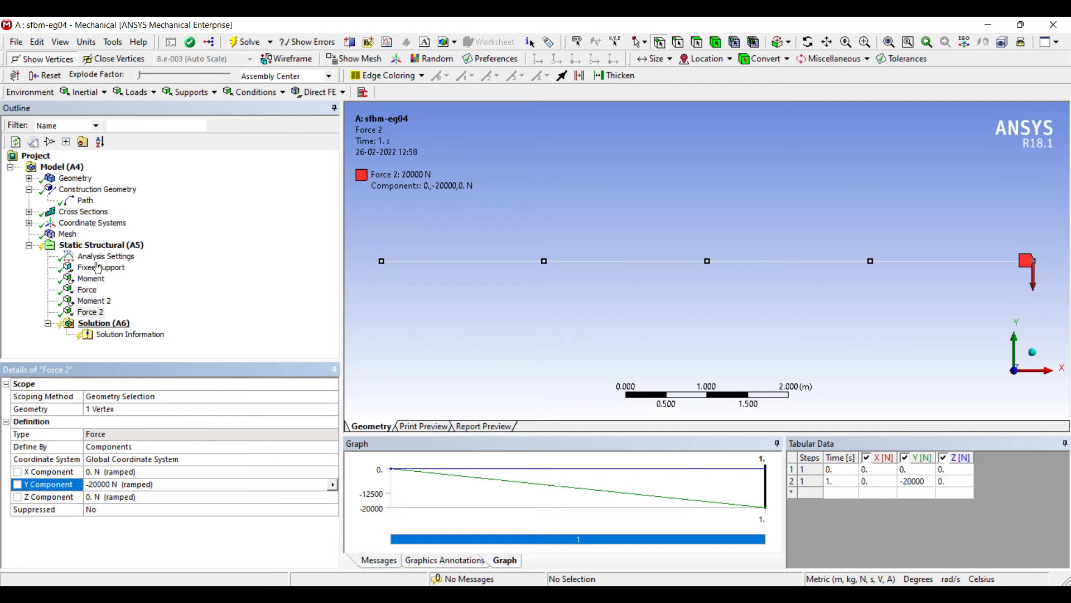
# Solve the static structural analysis
pyautogui.click(97, 323)
pyautogui.rightClick(121, 323)
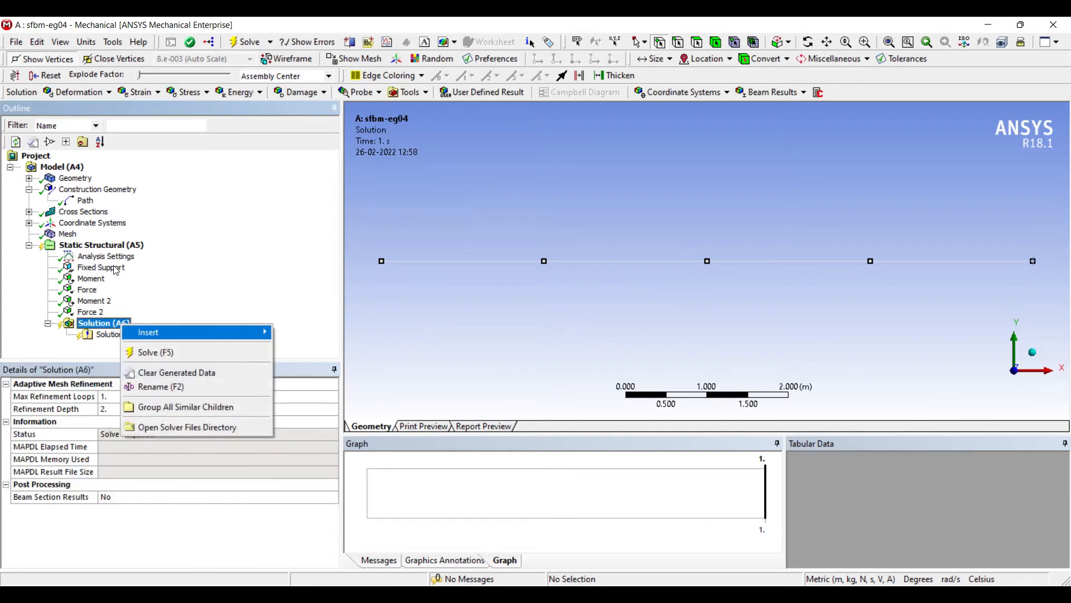
pyautogui.click(164, 351)
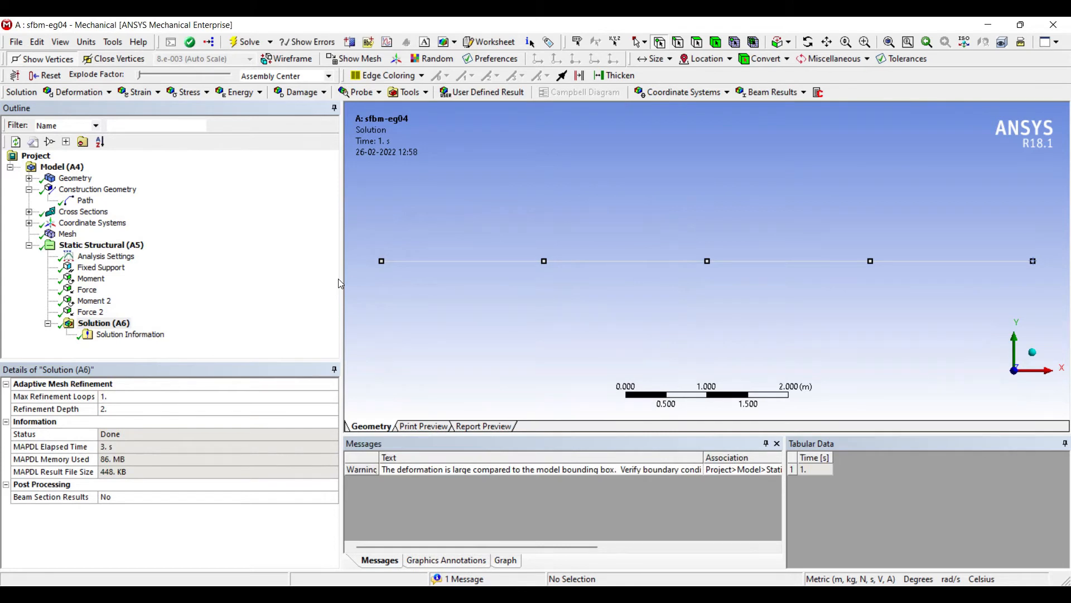
# Insert a Directional Deformation result under the solution and orient it along the Y axis
pyautogui.rightClick(106, 323)
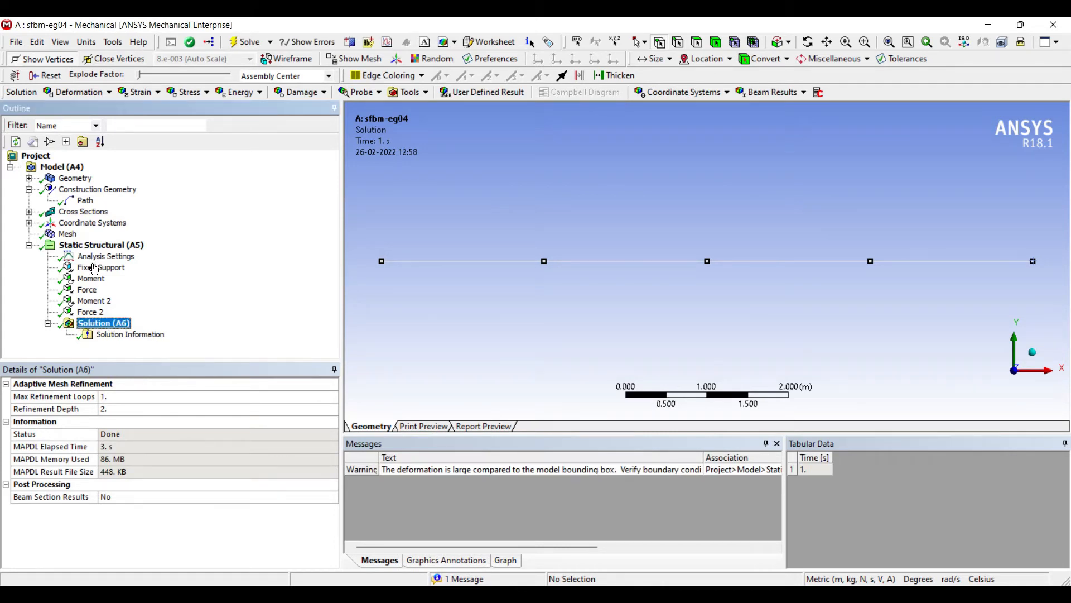
pyautogui.moveTo(134, 333)
pyautogui.moveTo(325, 336)
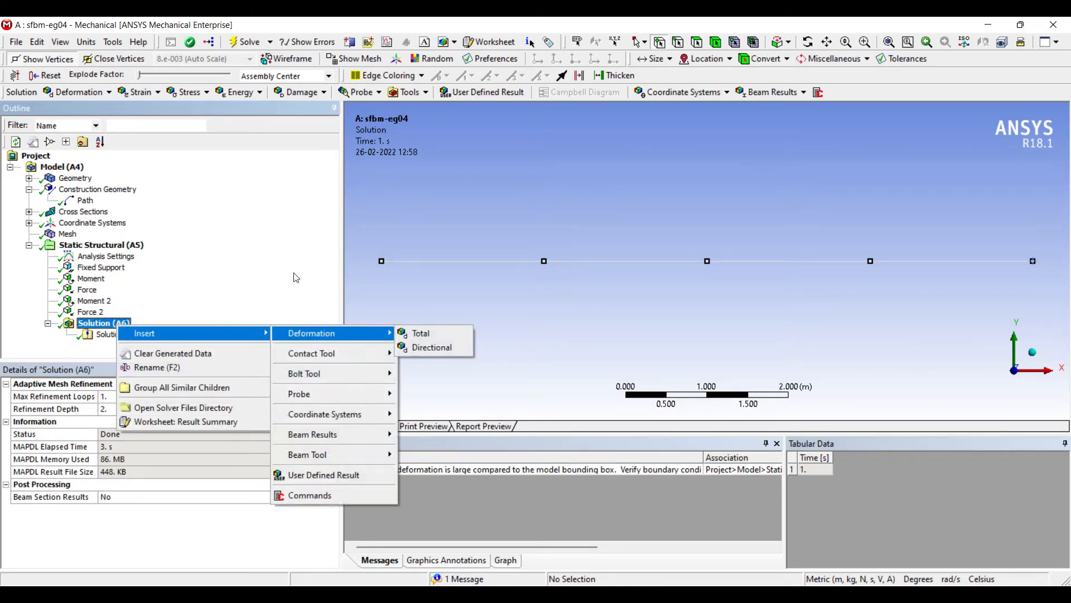
pyautogui.click(432, 348)
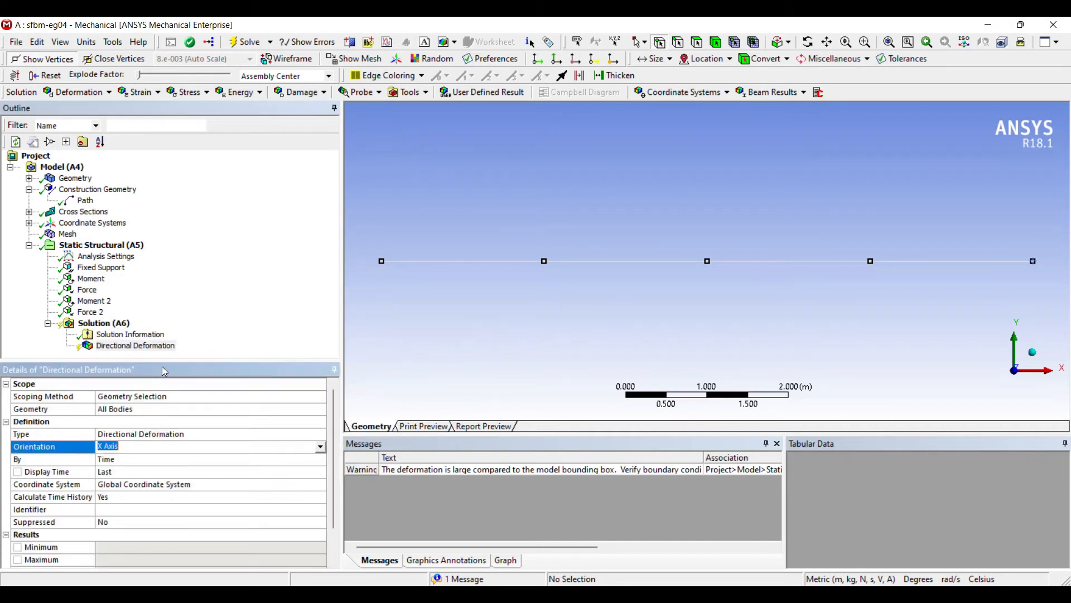
pyautogui.click(318, 446)
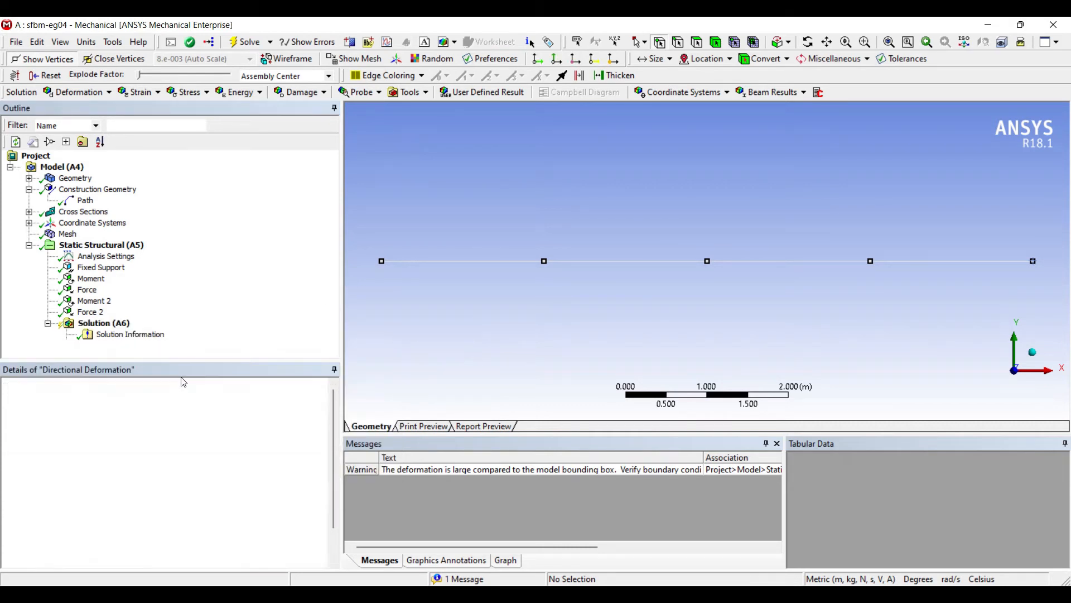
pyautogui.click(227, 468)
# Insert a Force Reaction probe under the solution, using the Fixed Support as its boundary condition
pyautogui.rightClick(114, 323)
pyautogui.moveTo(195, 332)
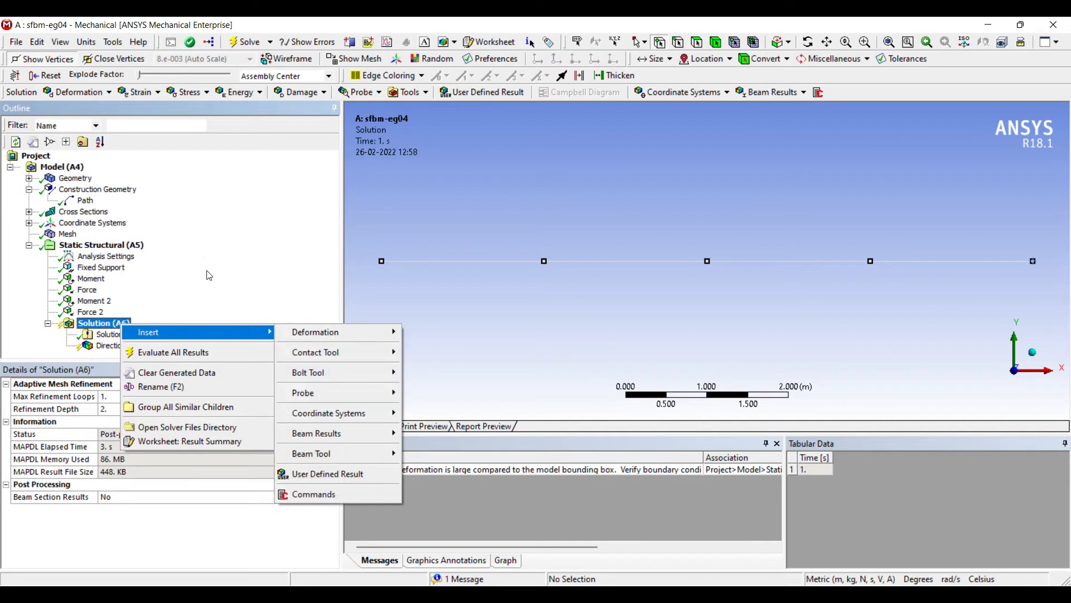
pyautogui.moveTo(335, 393)
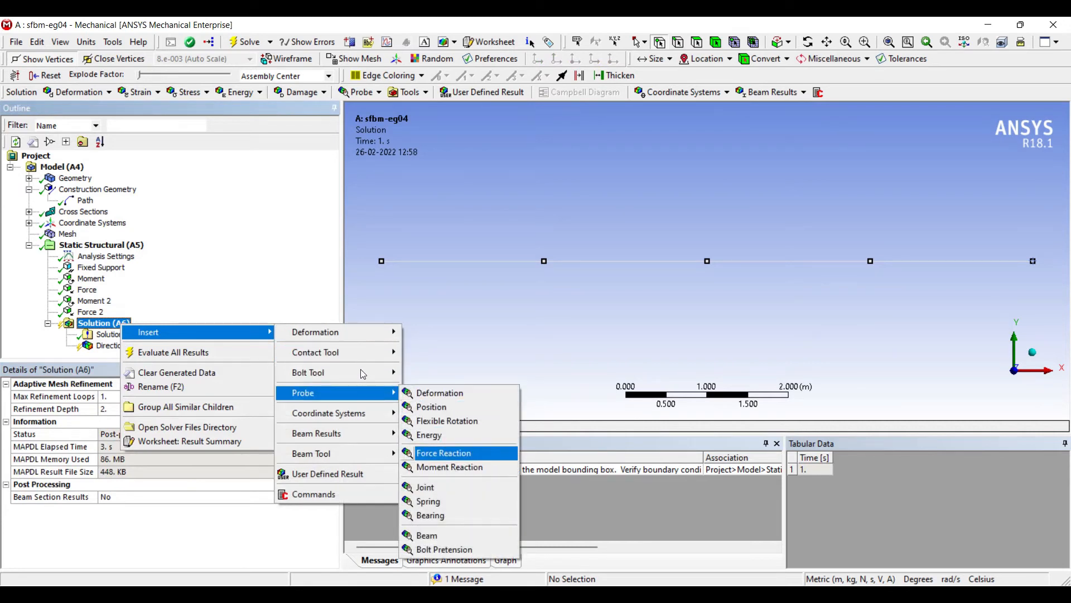
pyautogui.click(440, 452)
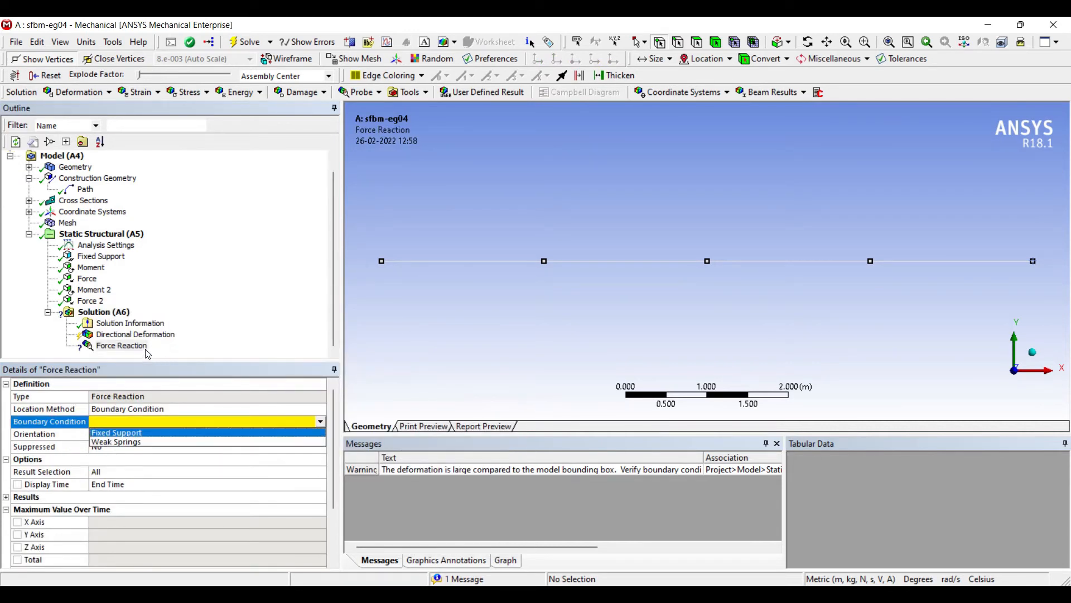
pyautogui.click(148, 355)
# Insert a Moment Reaction probe under the solution, using the Fixed Support as its boundary condition
pyautogui.rightClick(117, 313)
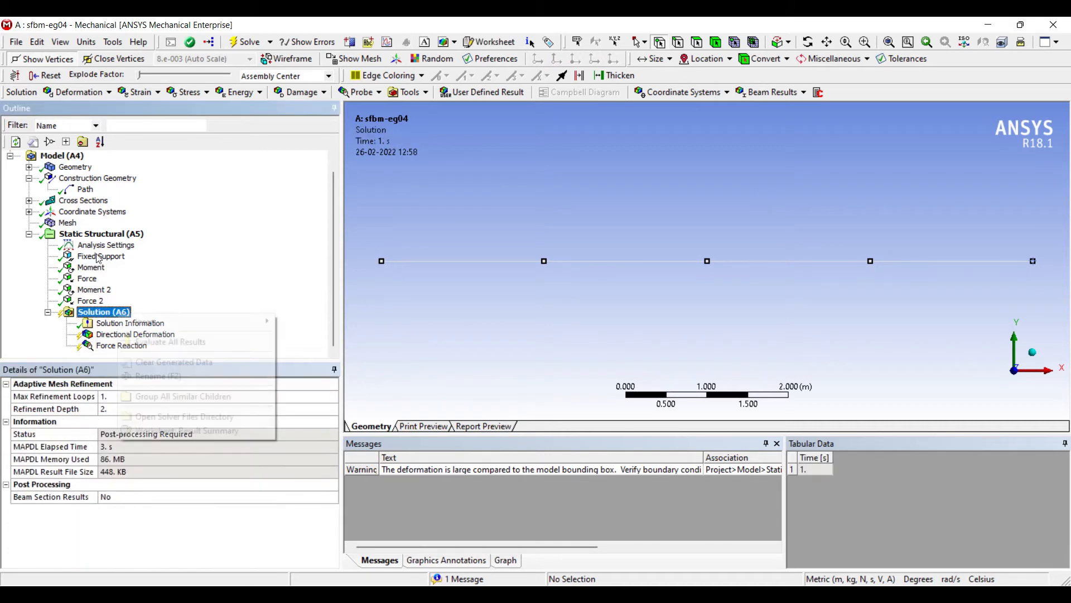
pyautogui.moveTo(268, 321)
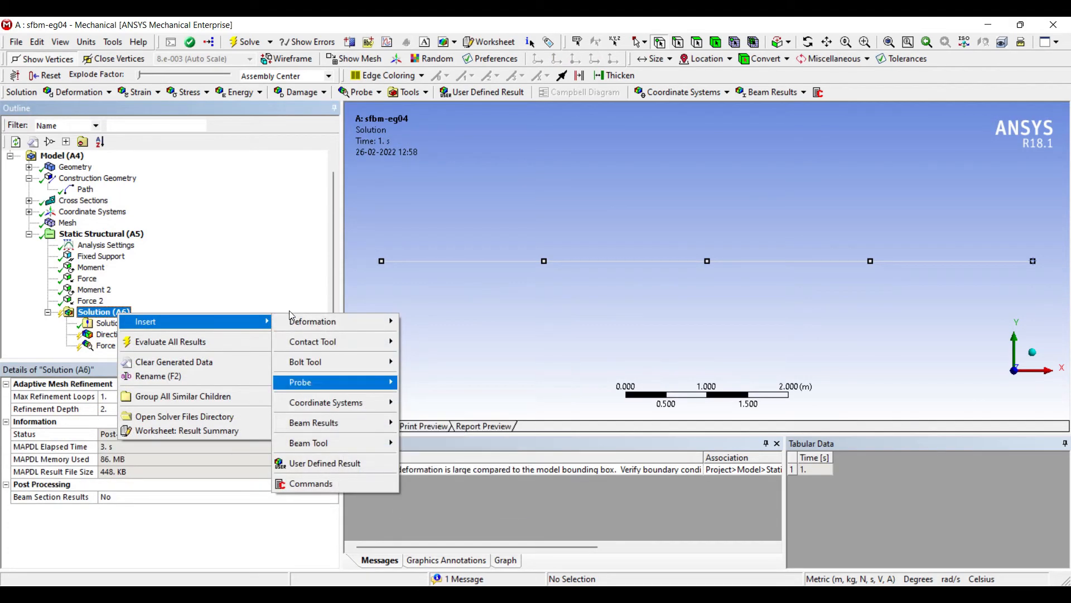
pyautogui.moveTo(375, 380)
pyautogui.click(444, 457)
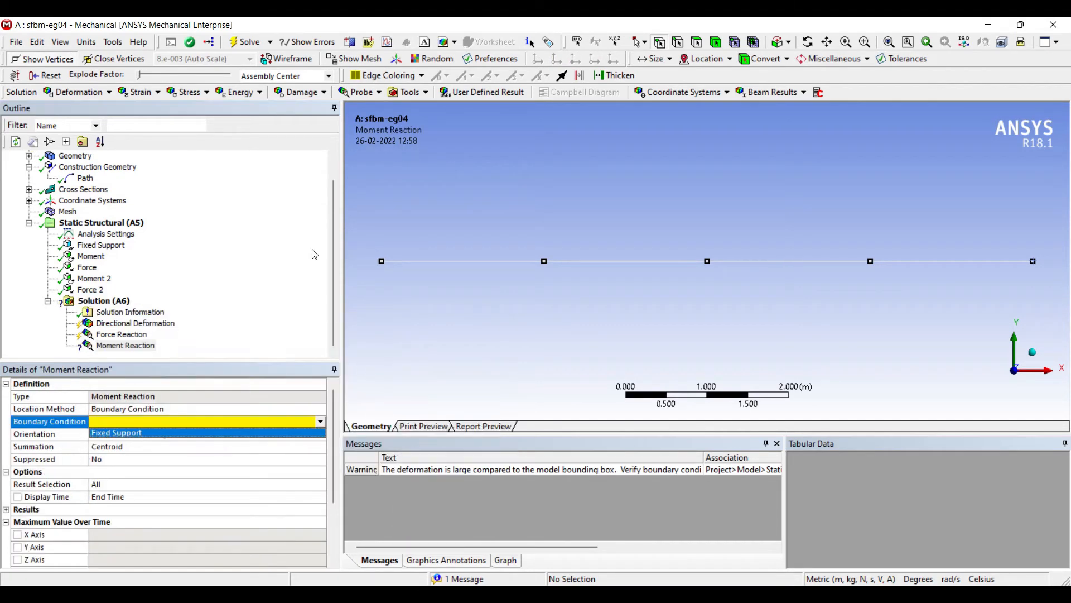
pyautogui.click(186, 354)
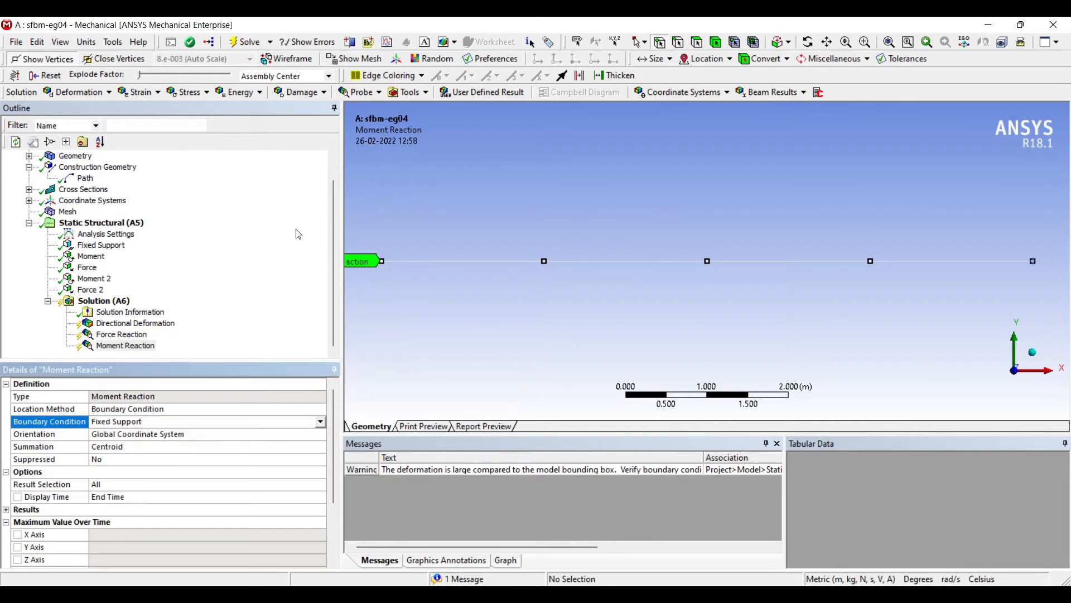
# Insert a Total Shear-Moment Diagram beam result under the solution and scope it to the path
pyautogui.rightClick(118, 301)
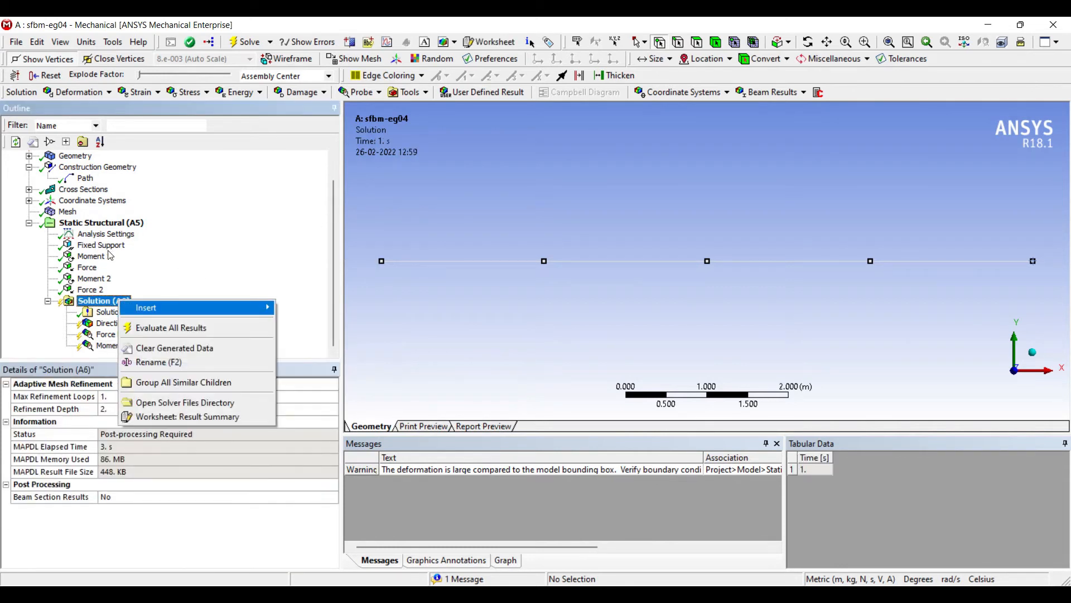
pyautogui.moveTo(387, 410)
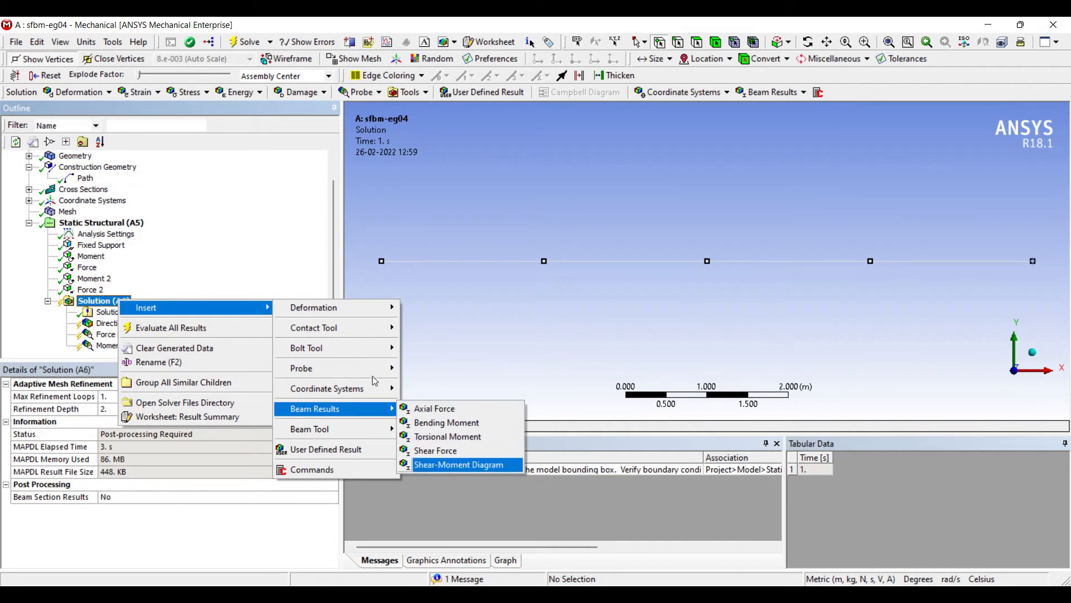
pyautogui.click(459, 465)
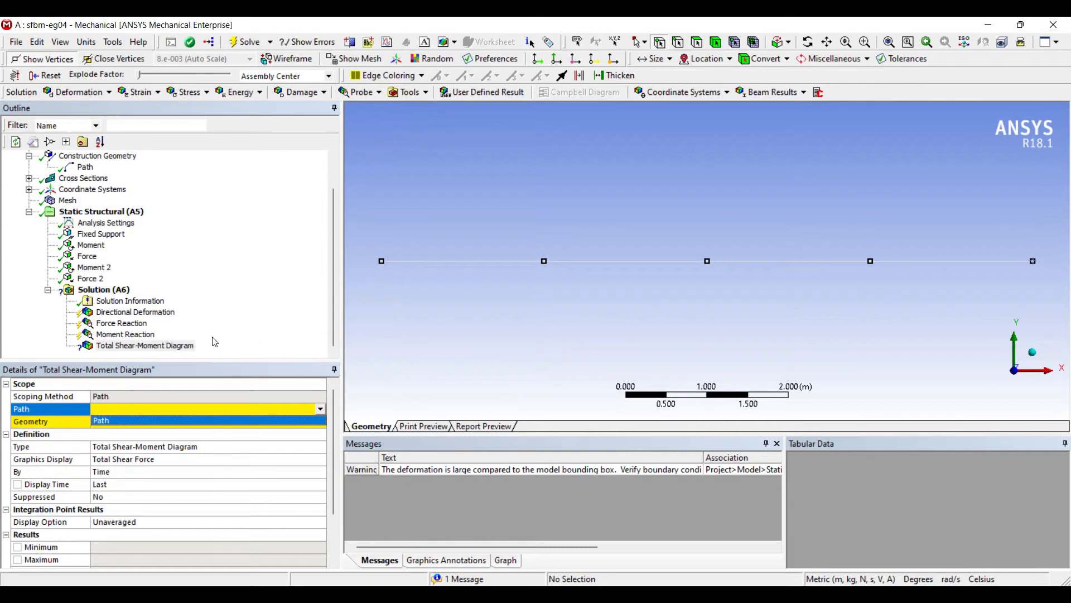
# Insert a Beam Tool under the solution
pyautogui.rightClick(116, 290)
pyautogui.moveTo(142, 299)
pyautogui.moveTo(316, 421)
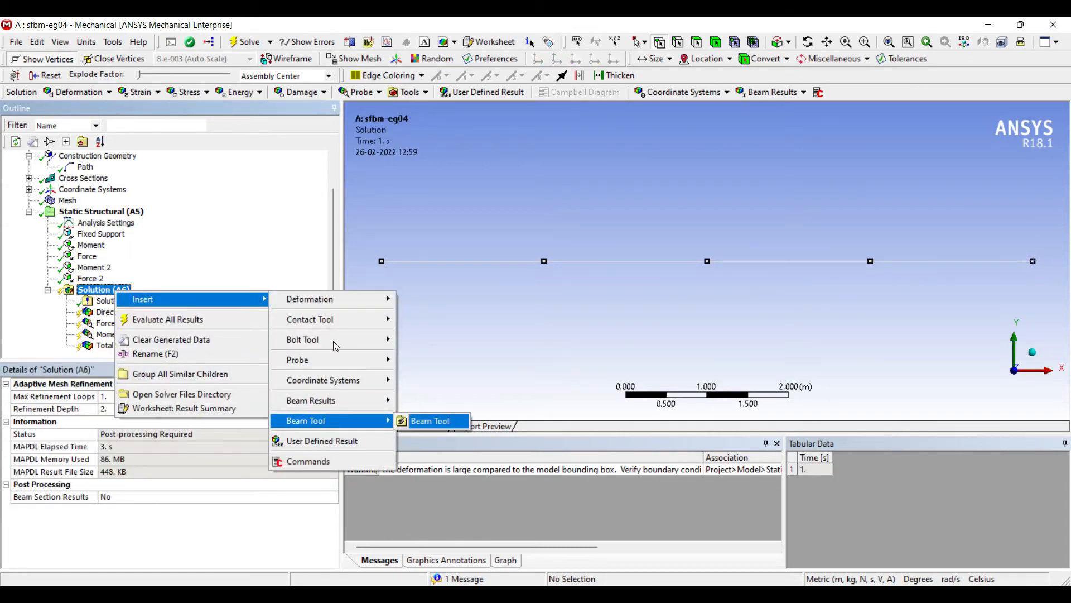
pyautogui.click(430, 420)
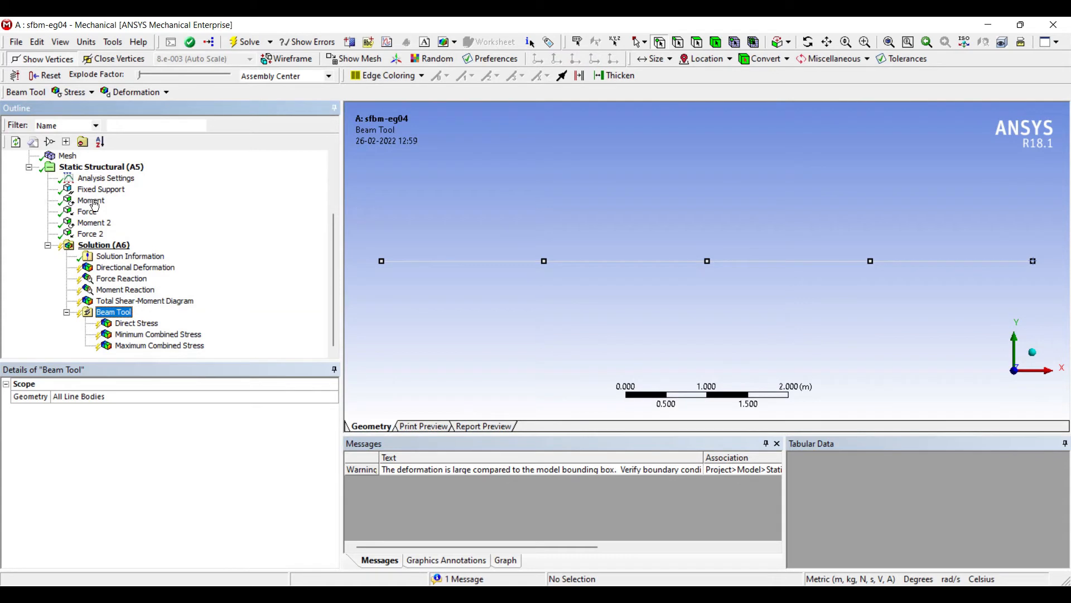
# Evaluate all results of the solution
pyautogui.click(106, 245)
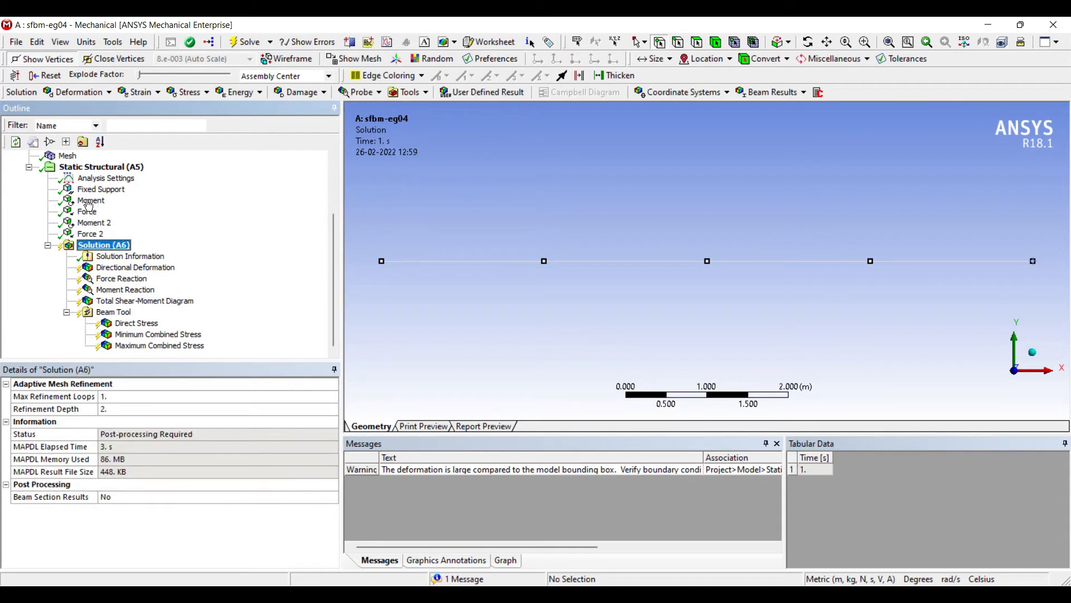
pyautogui.rightClick(110, 245)
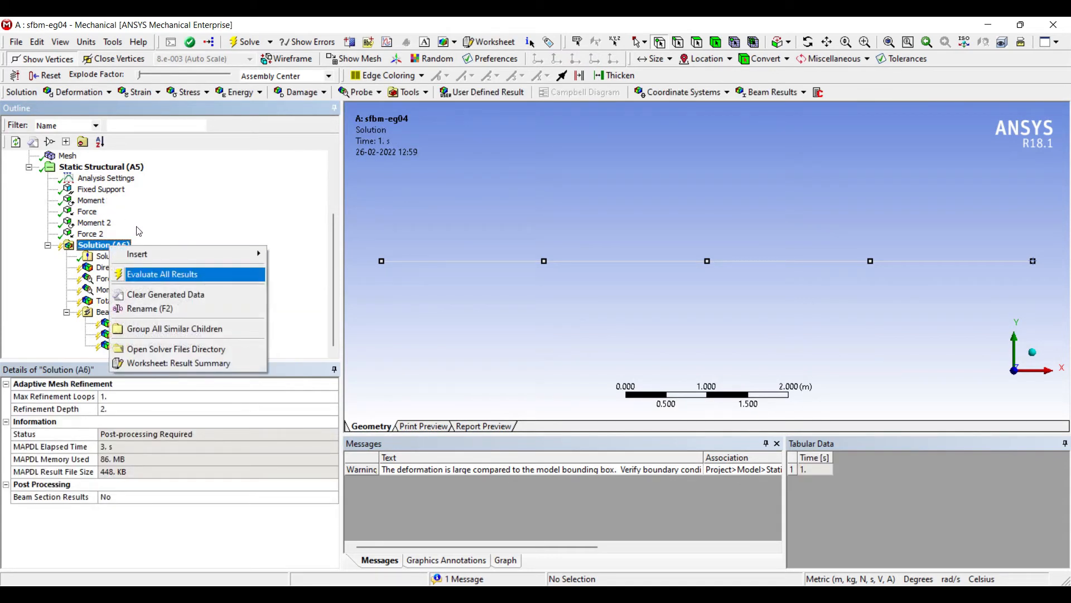
pyautogui.click(146, 274)
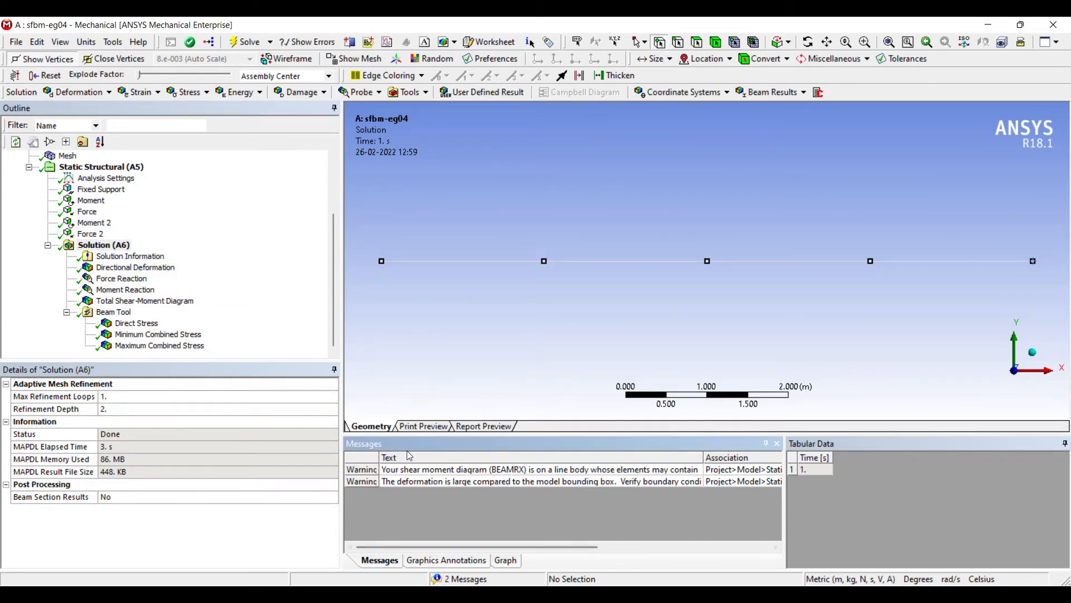
# Examine the Directional Deformation result in millimetres and in metres, and pause its animation after viewing the beam's motion
pyautogui.click(131, 268)
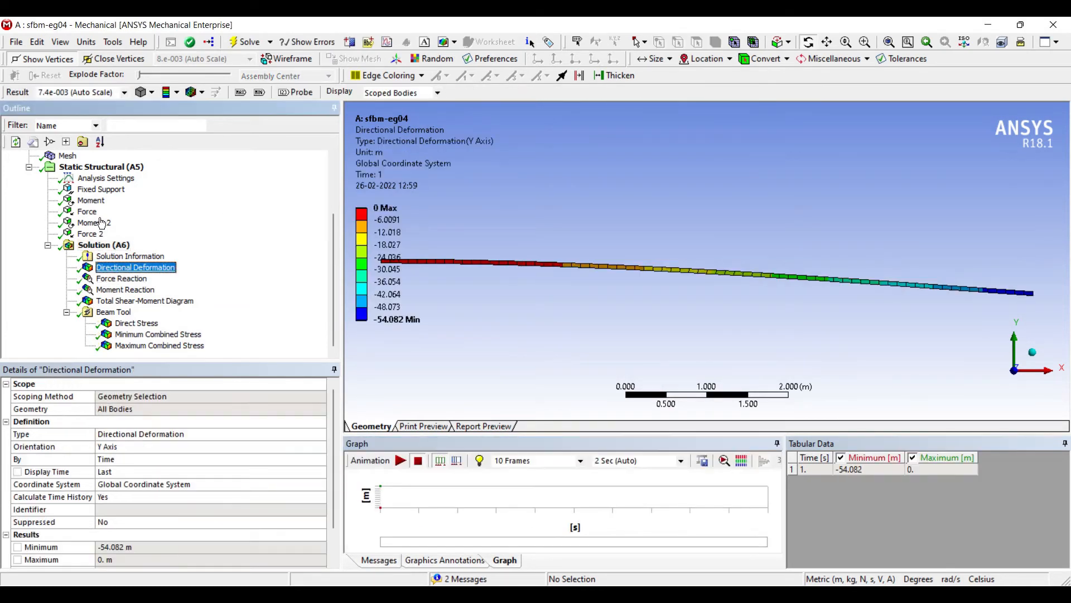
pyautogui.scroll(-1, 463, 227)
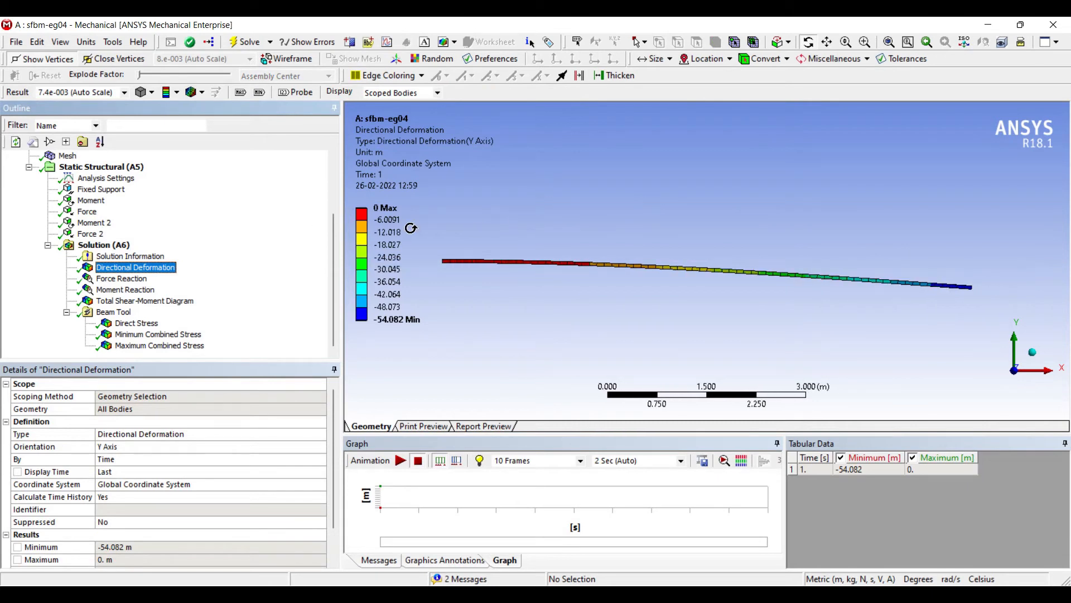
pyautogui.click(86, 42)
pyautogui.click(100, 86)
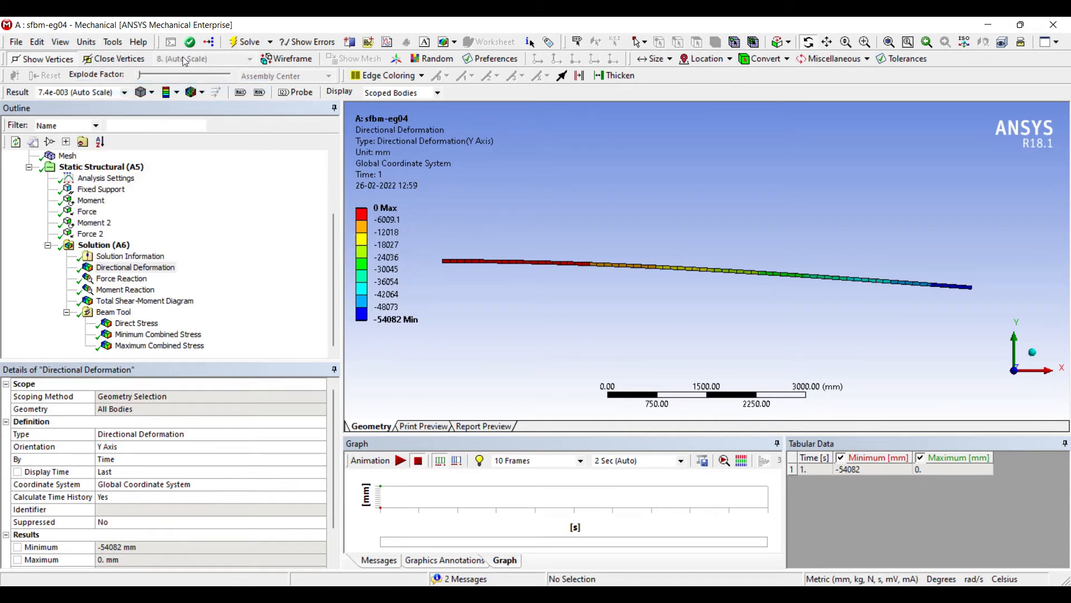
pyautogui.click(87, 41)
pyautogui.click(93, 58)
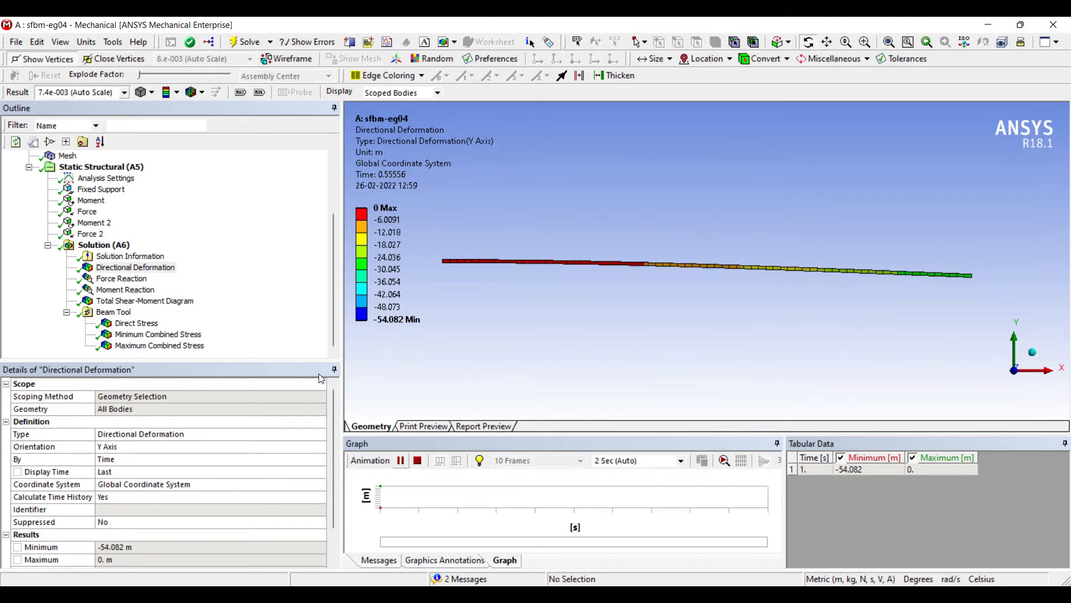
pyautogui.click(400, 460)
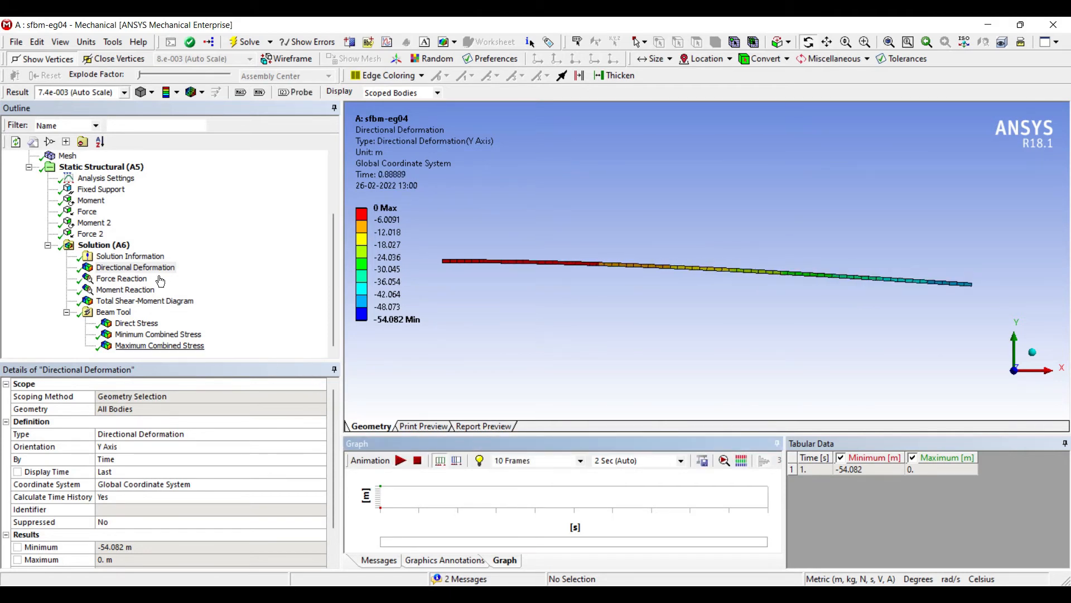
# Review the Force Reaction components at the fixed support and compare them with the hand-drawn shear force diagram in EG-04.png in Photos
pyautogui.click(123, 278)
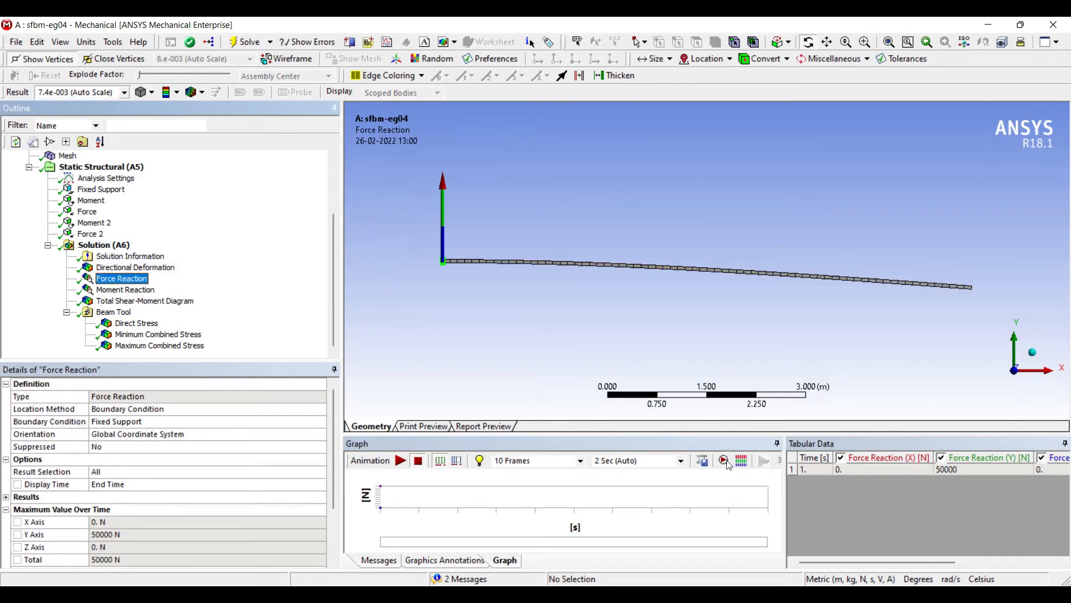
pyautogui.moveTo(909, 562); pyautogui.dragTo(960, 562)
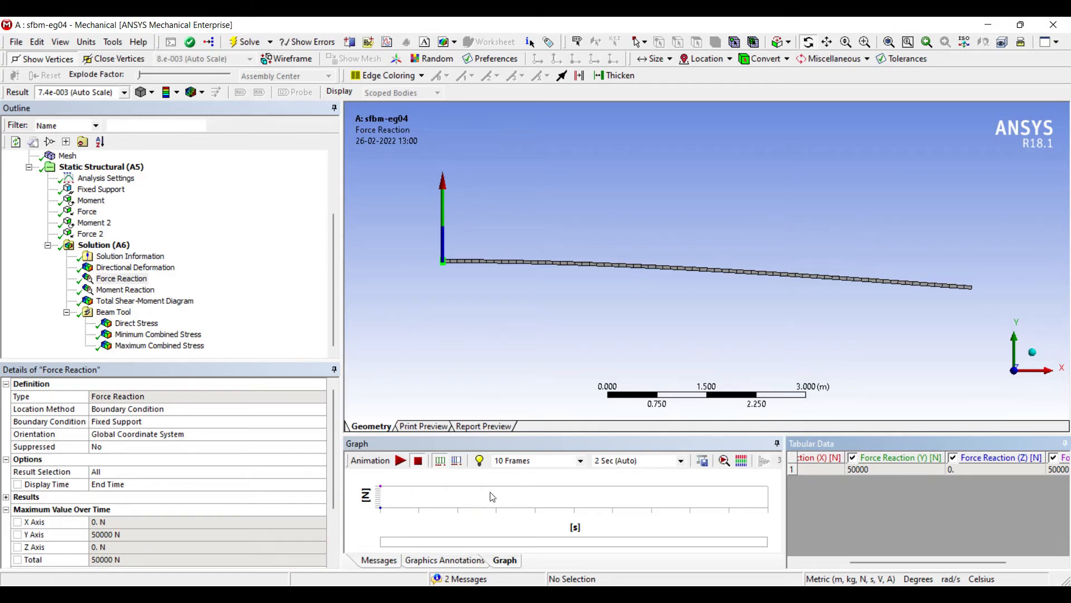
pyautogui.hotkey('alt', 'Tab')
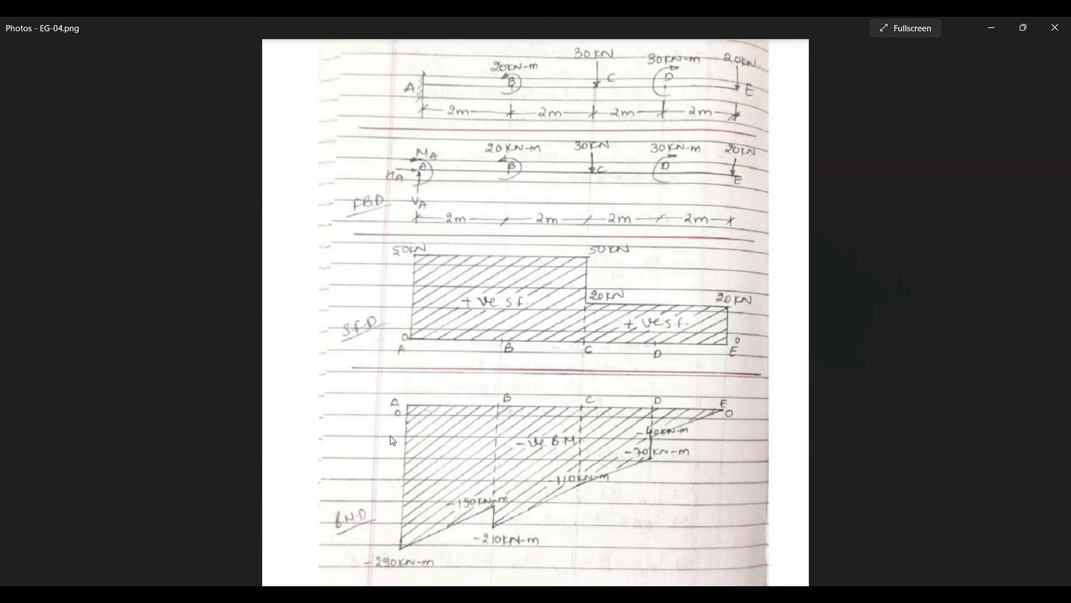
pyautogui.click(673, 594)
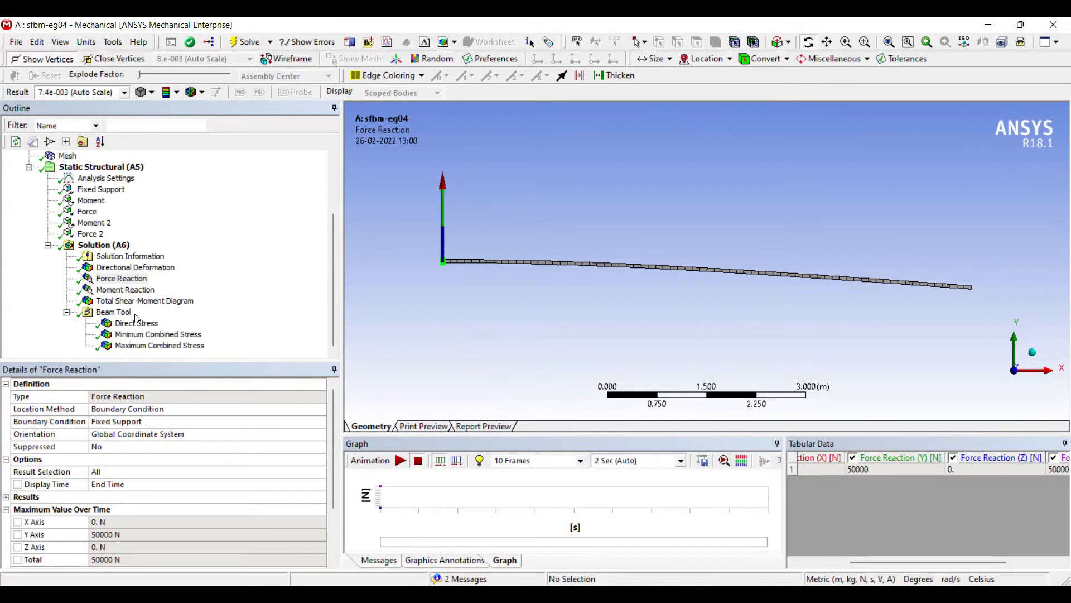
# Review the Moment Reaction components at the fixed support, including the Z component, and compare them with the hand-drawn solution in Photos
pyautogui.click(125, 289)
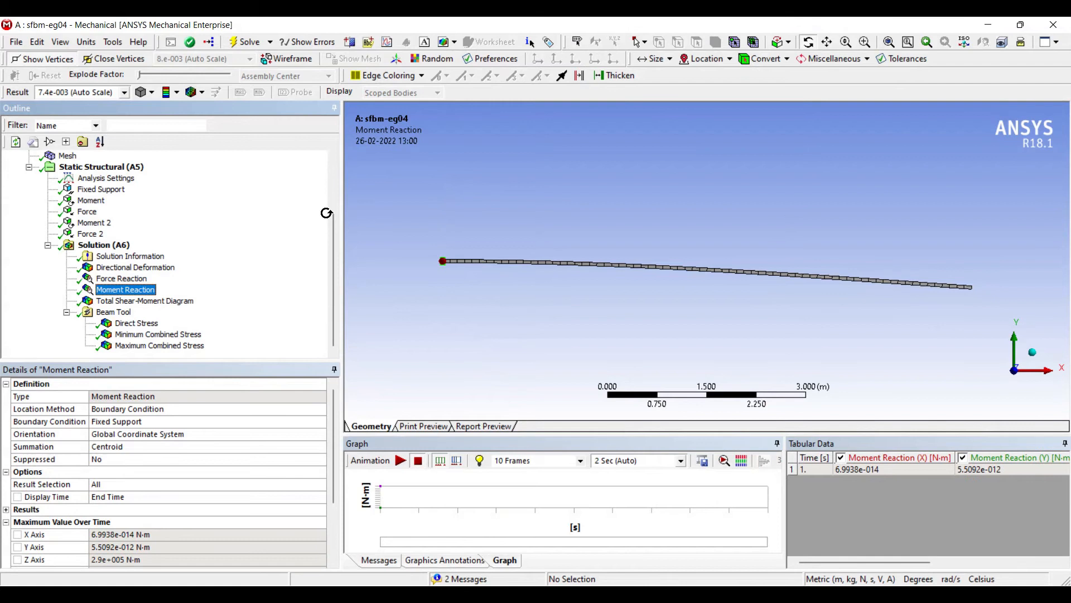
pyautogui.click(792, 460)
pyautogui.moveTo(775, 450); pyautogui.dragTo(811, 444)
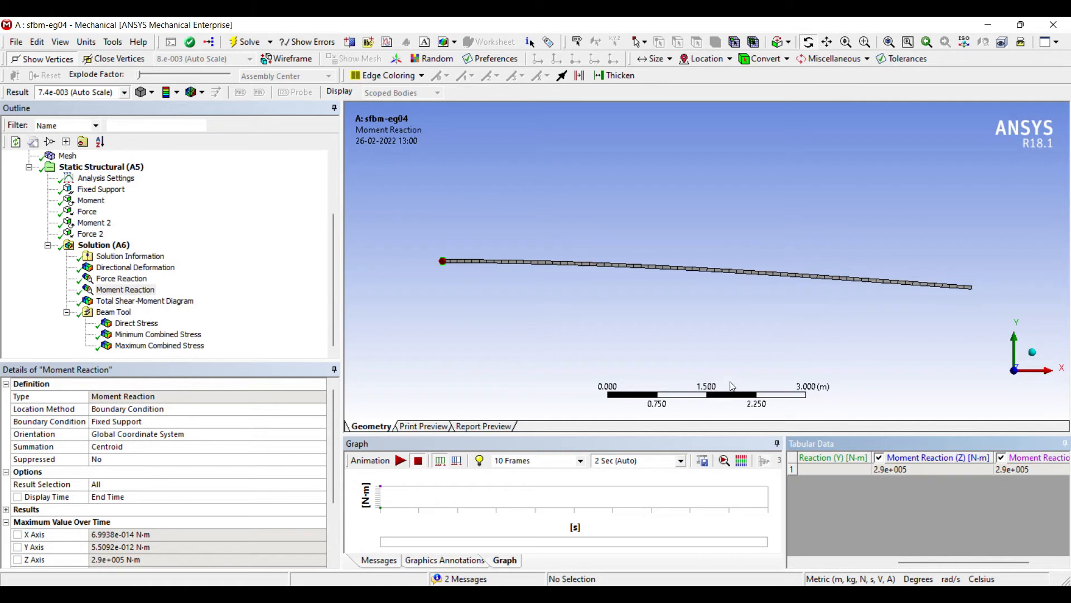
pyautogui.click(788, 375)
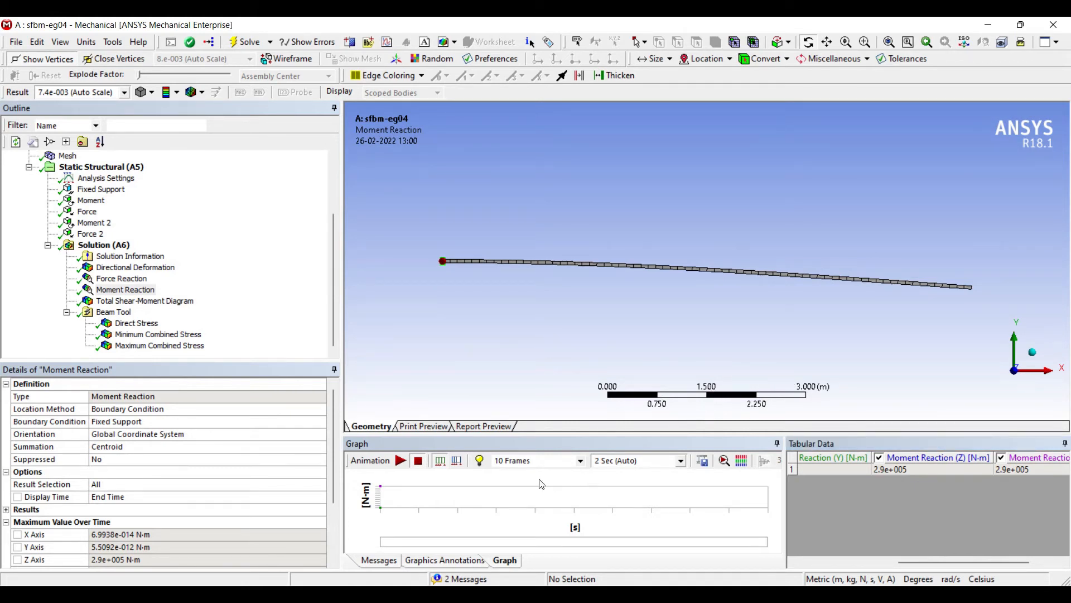
pyautogui.hotkey('alt', 'Tab')
# Examine the Beam Tool's Minimum Combined Stress, Maximum Combined Stress and Direct Stress plots
pyautogui.click(156, 334)
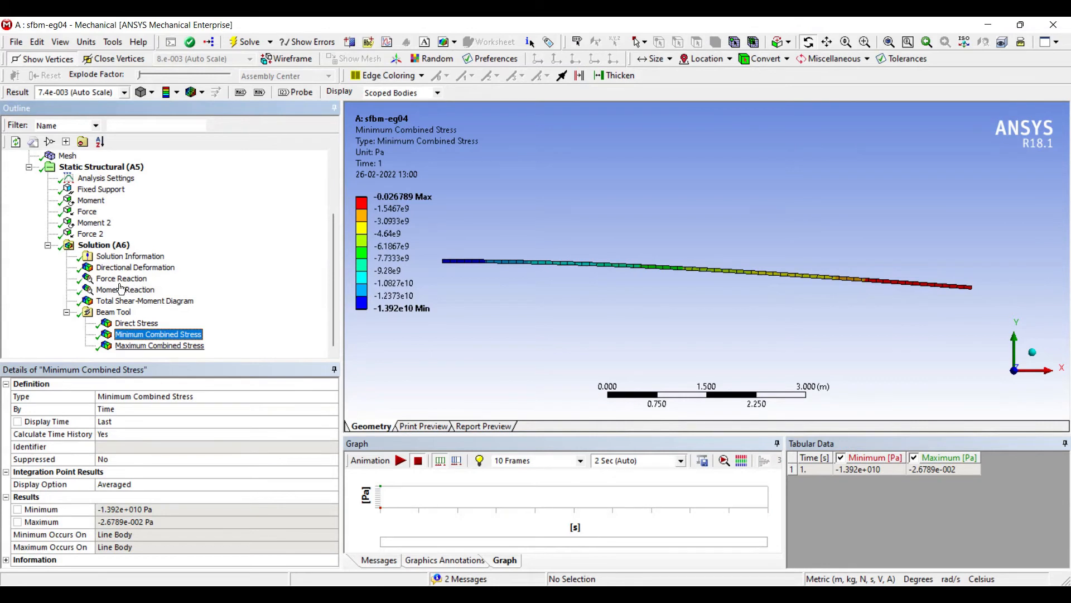
pyautogui.press('Down')
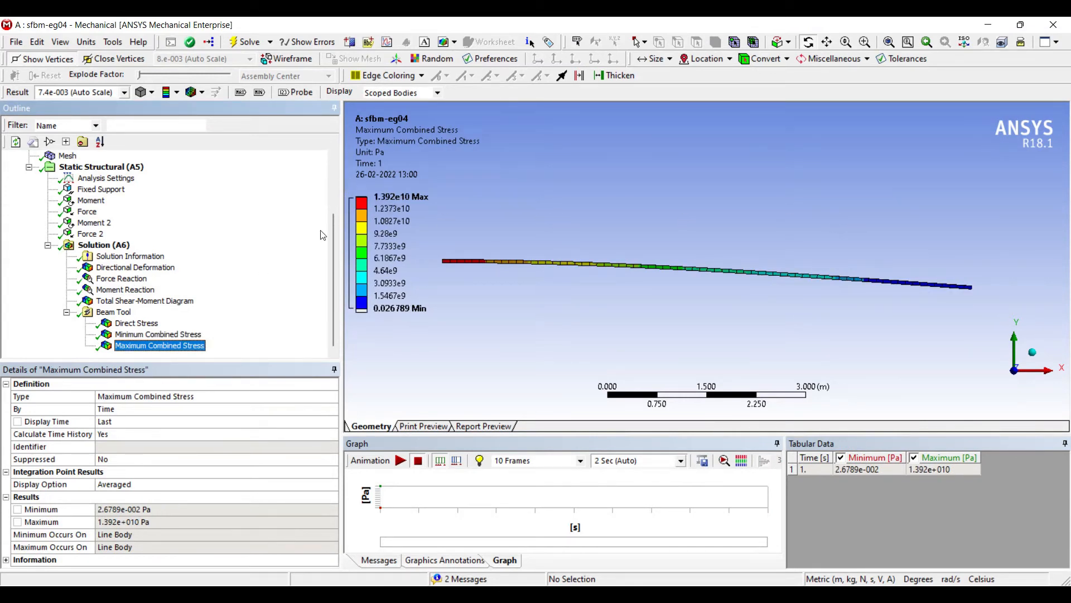
pyautogui.press('Up')
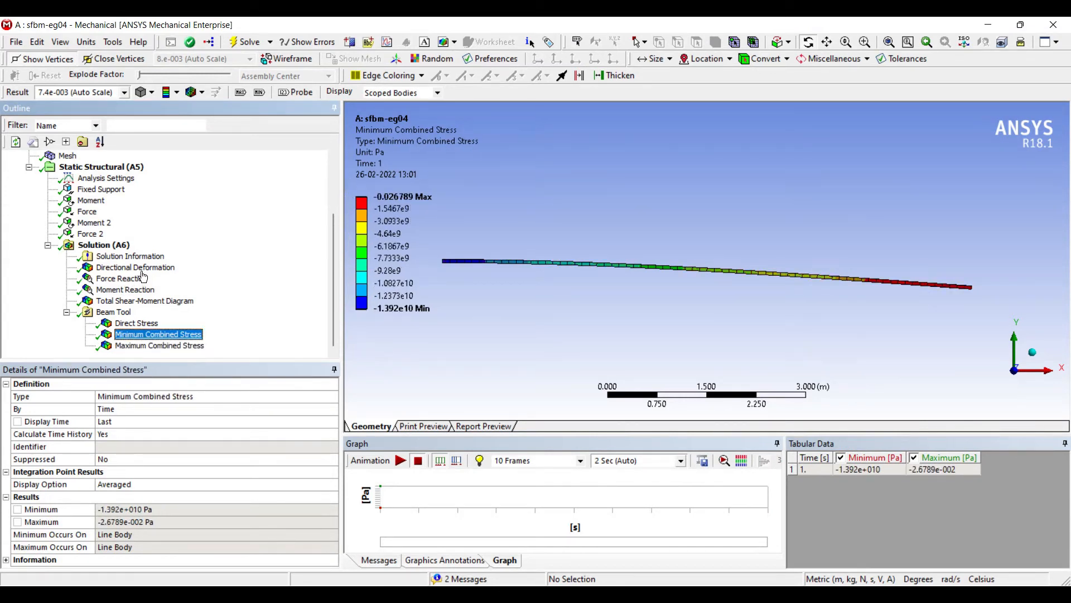
pyautogui.press('Down')
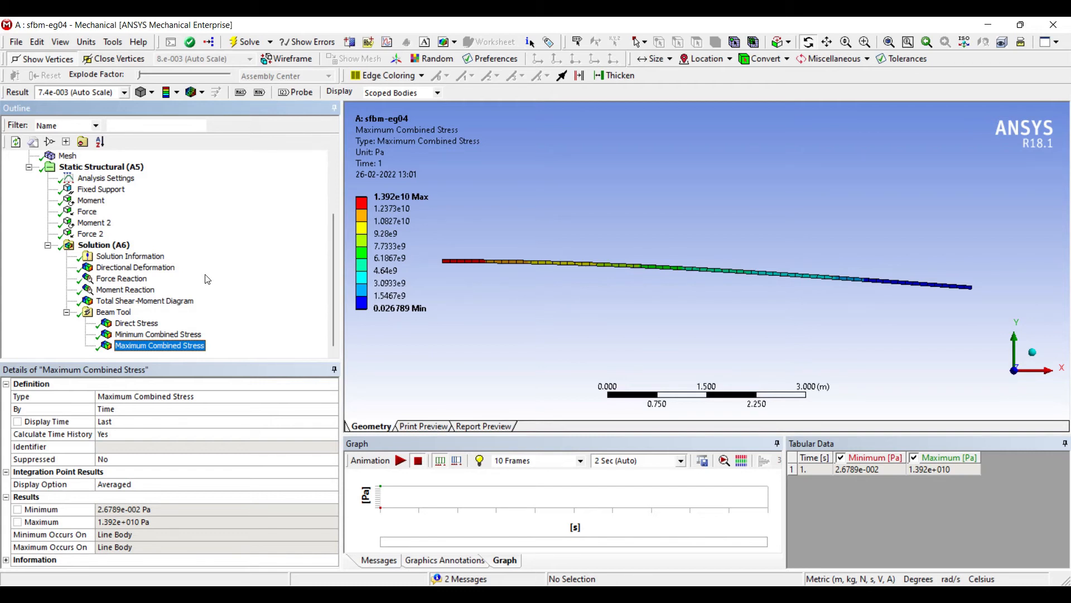
pyautogui.press('Up')
pyautogui.press('Up')
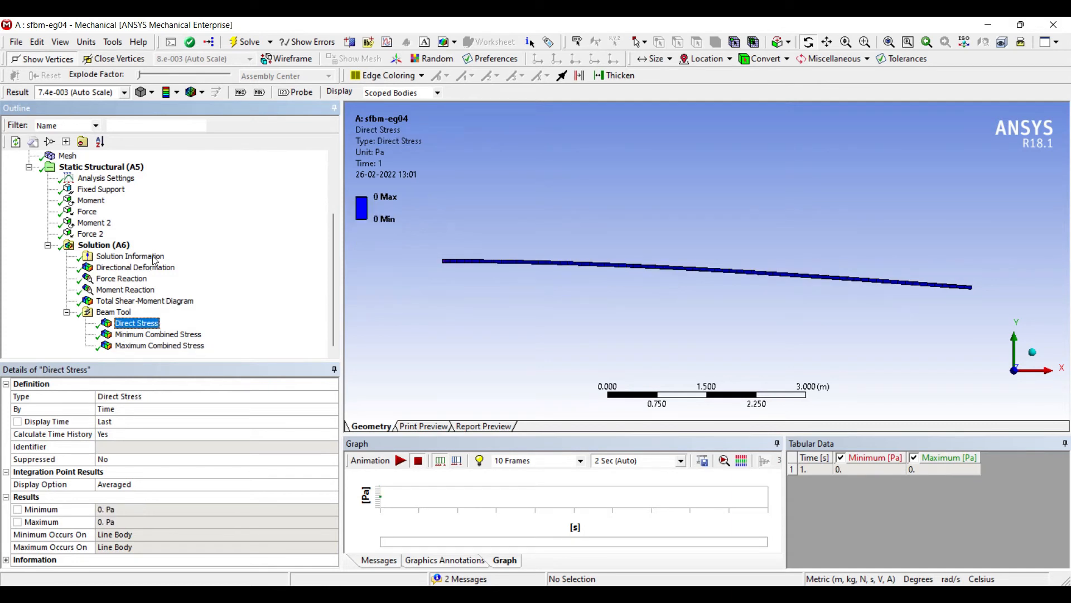
pyautogui.press('Down')
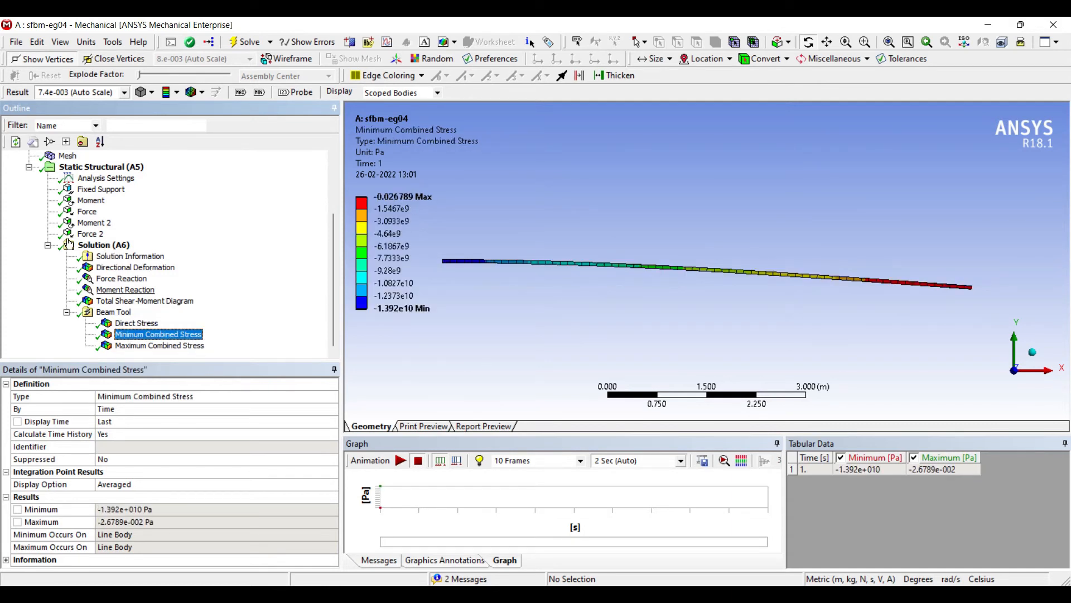
# Display the Total Shear-Moment Diagram and compare its curves with the hand-drawn shear force and bending moment diagrams in Photos
pyautogui.press('Up')
pyautogui.press('Up')
pyautogui.press('Up')
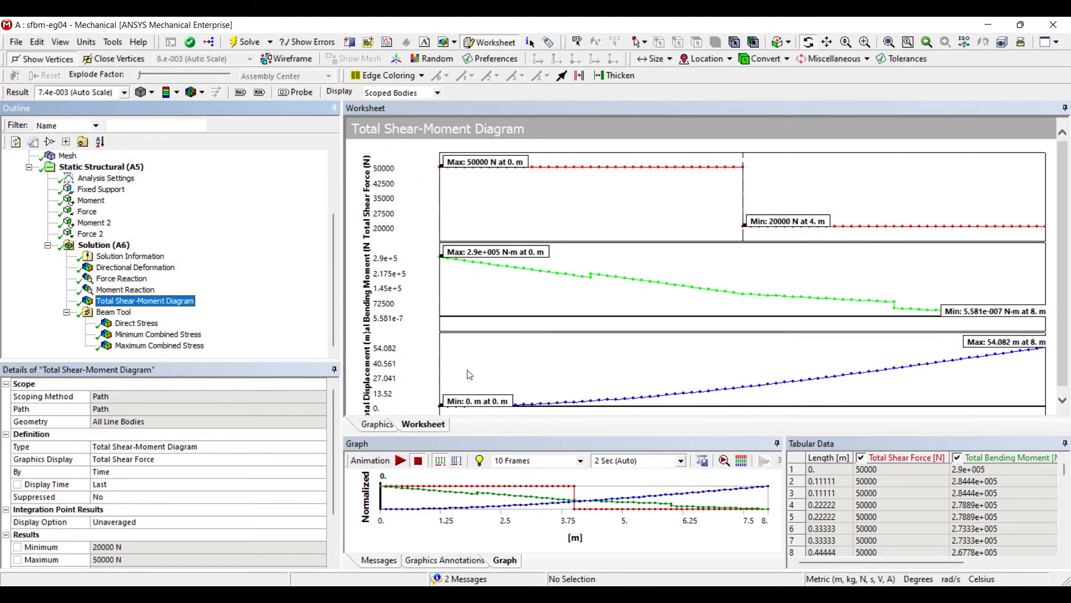
pyautogui.hotkey('alt', 'Tab')
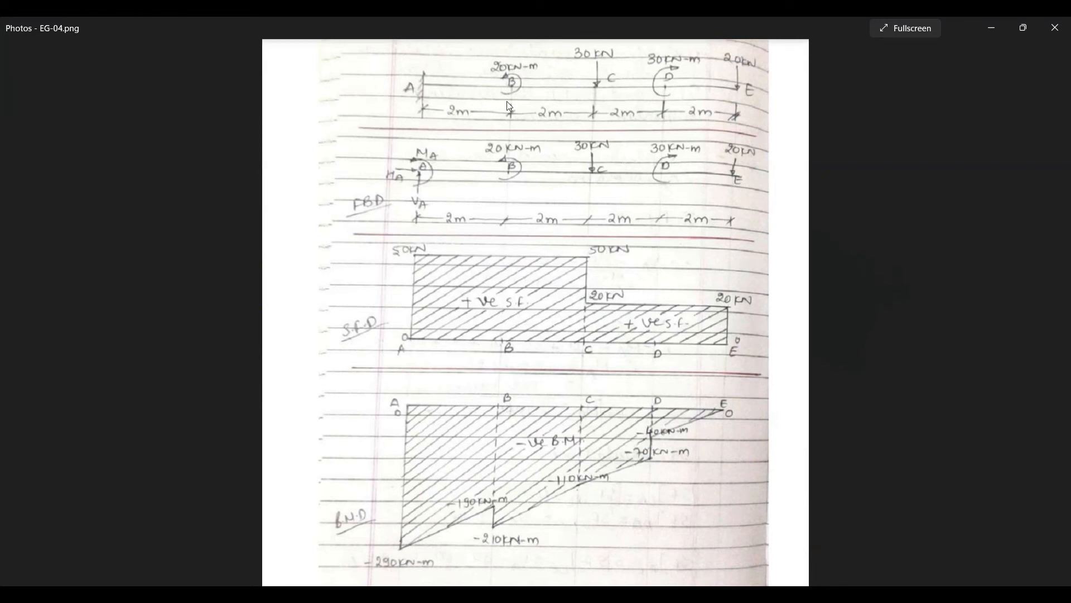
pyautogui.hotkey('alt', 'Tab')
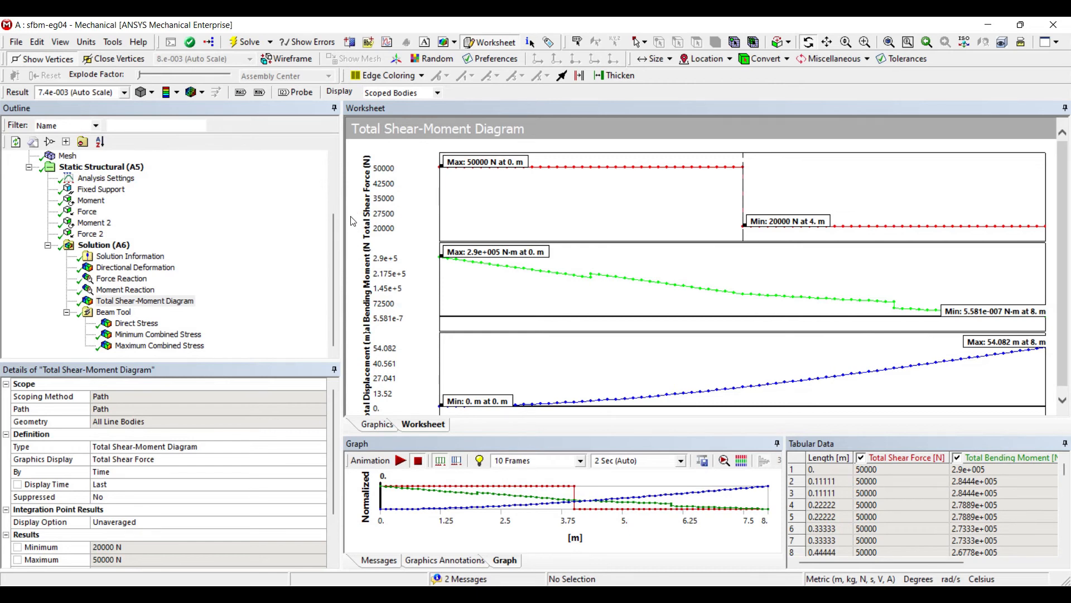
pyautogui.click(474, 596)
pyautogui.click(519, 596)
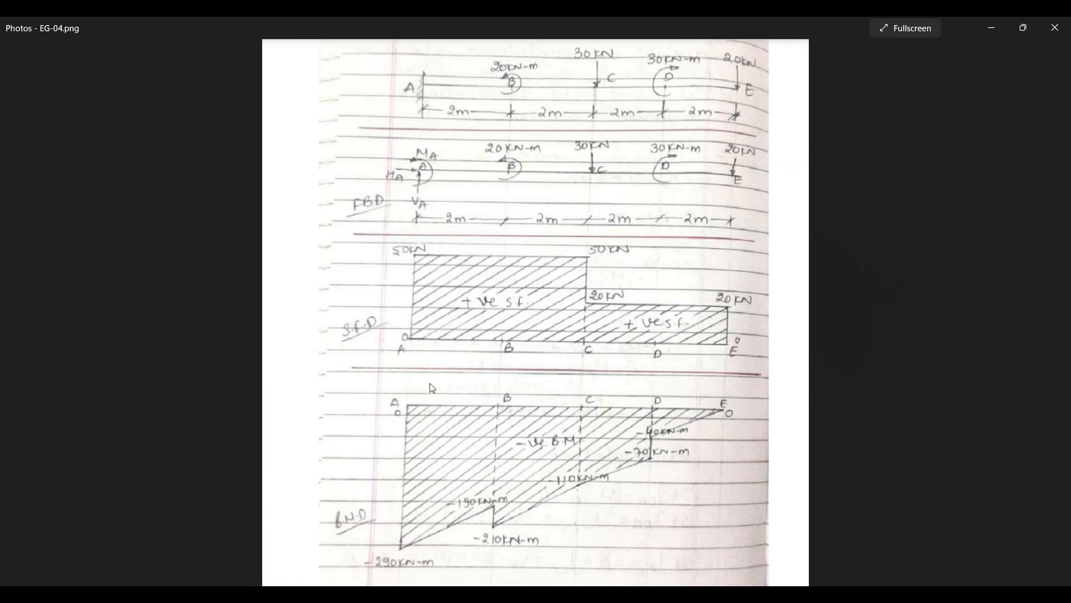
pyautogui.hotkey('alt', 'Tab')
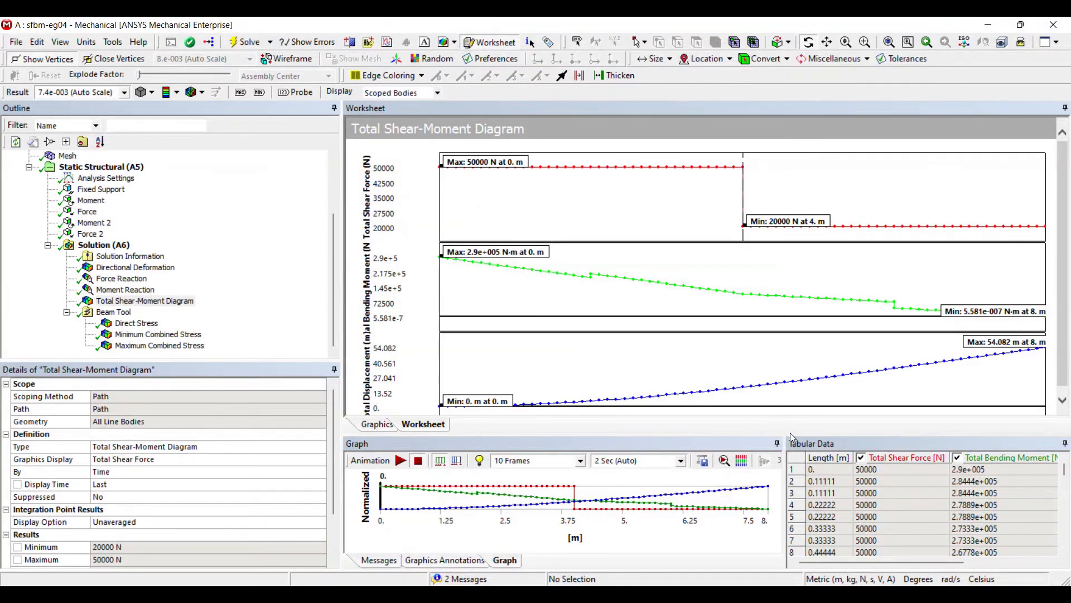
# Look up the two total bending moment entries at the 2 m length in the tabular data and compare them with the hand sketch in Photos
pyautogui.scroll(-3, 687, 408)
pyautogui.scroll(-8, 689, 413)
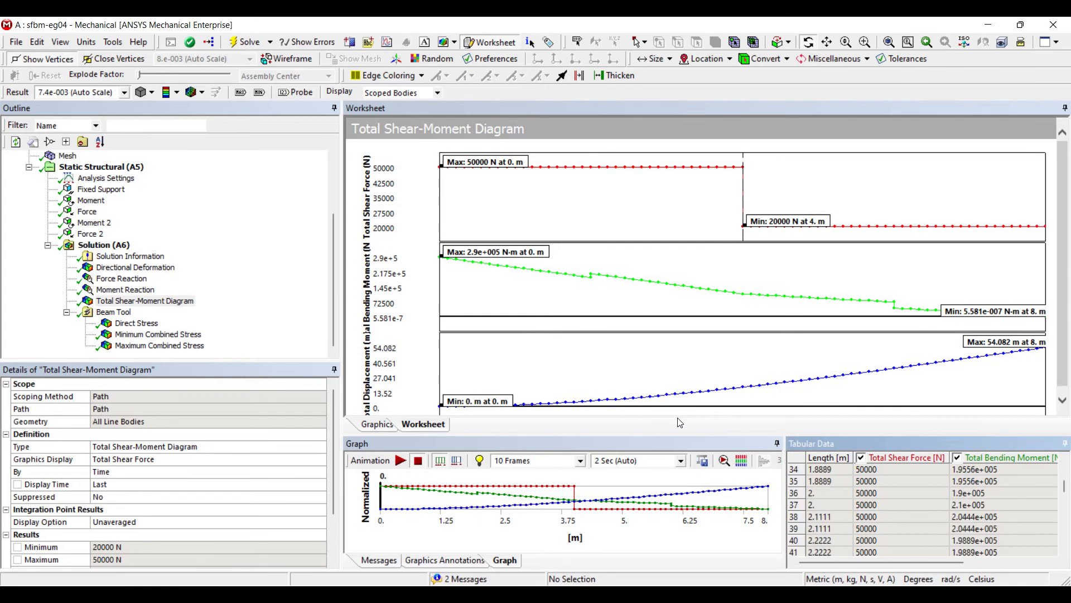
pyautogui.click(891, 505)
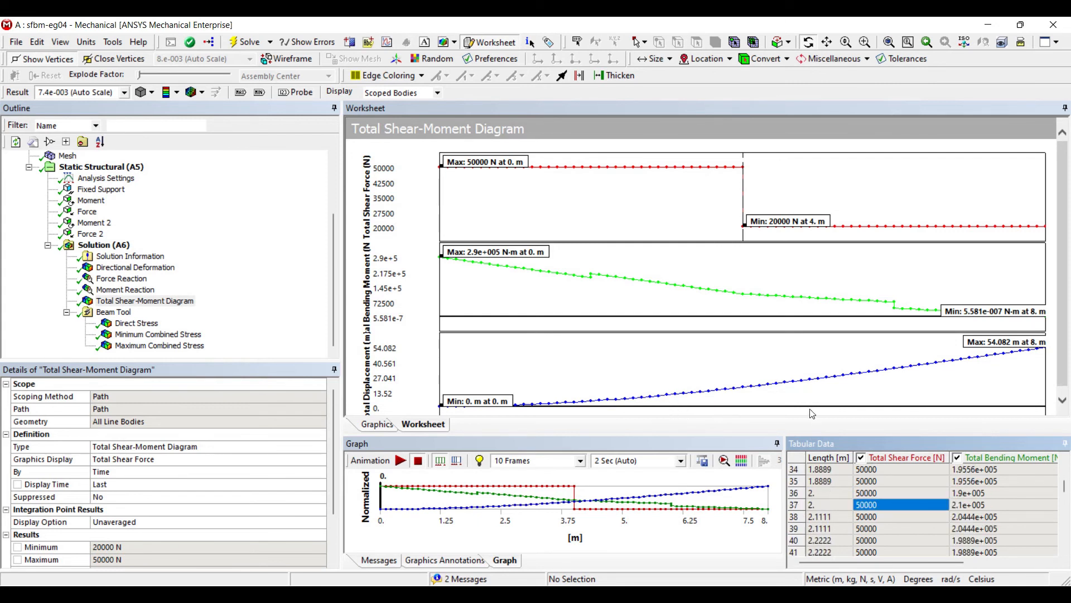
pyautogui.click(1004, 505)
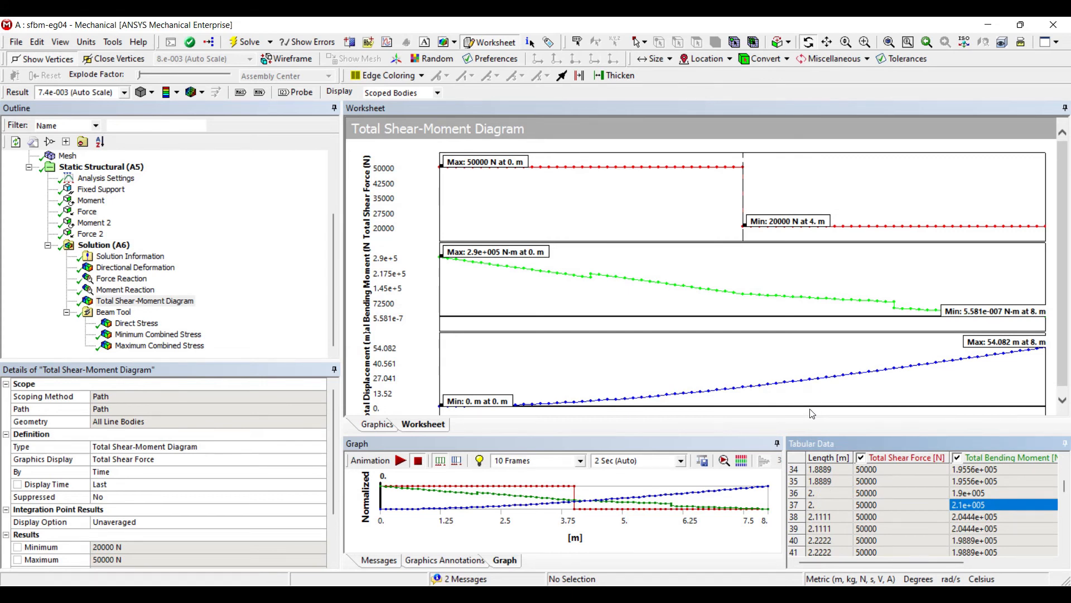
pyautogui.hotkey('alt', 'Tab')
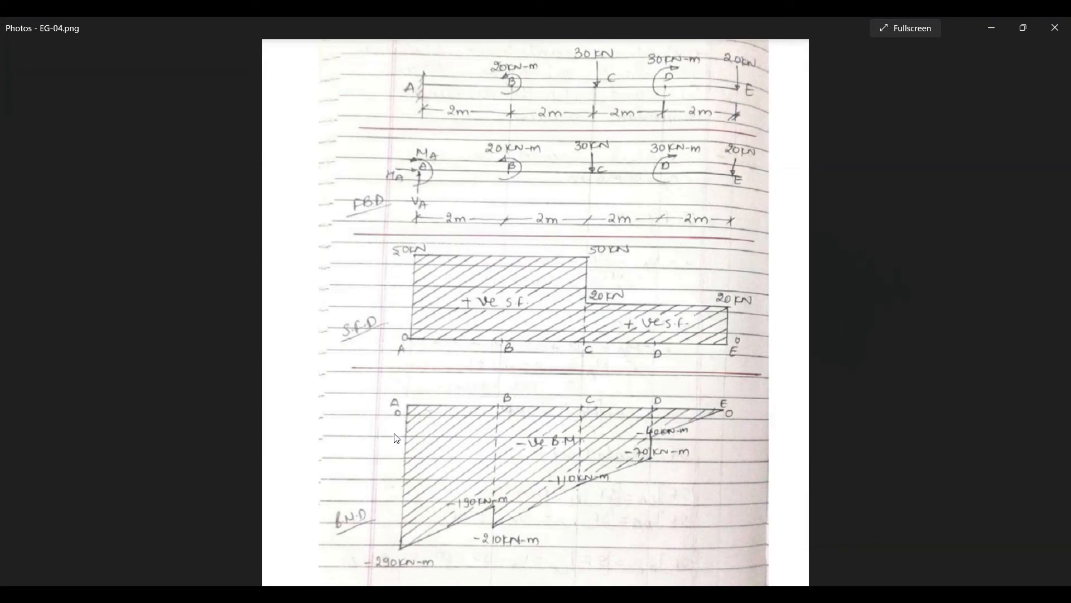
pyautogui.hotkey('alt', 'Tab')
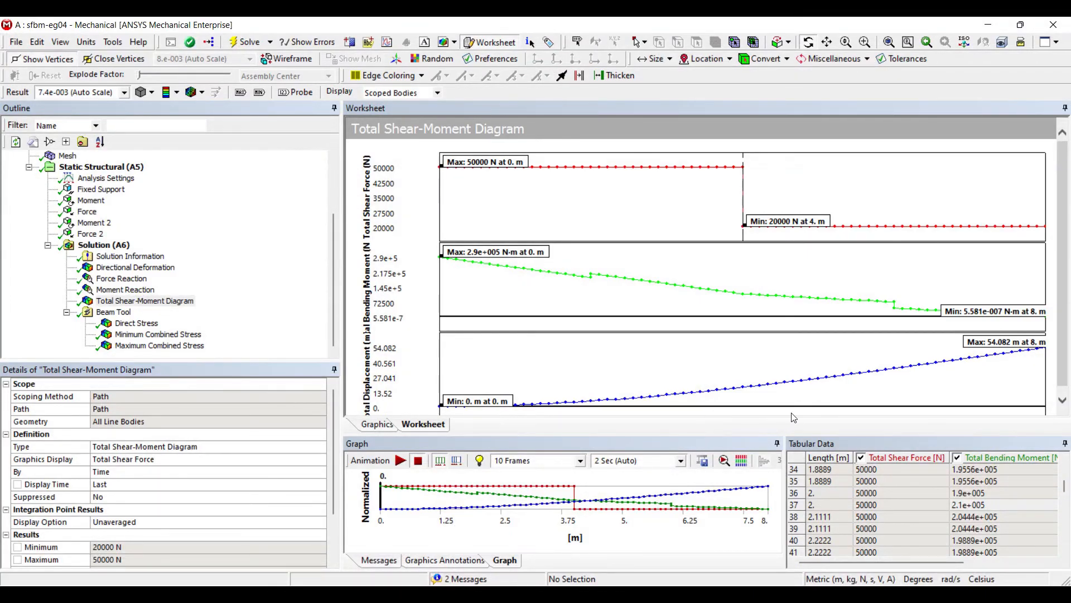
pyautogui.press('Up')
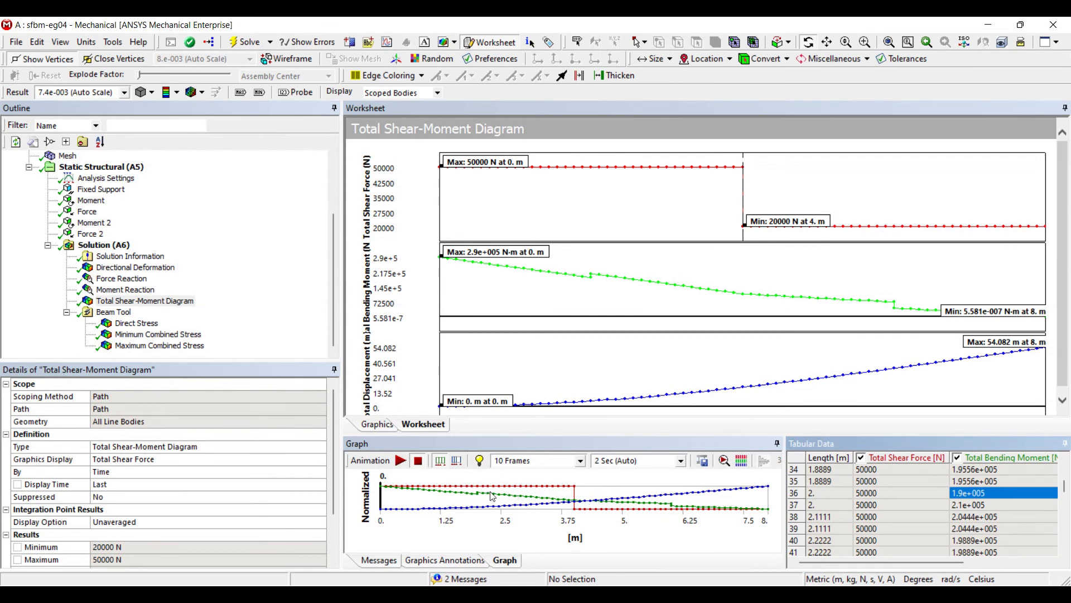
pyautogui.hotkey('alt', 'Tab')
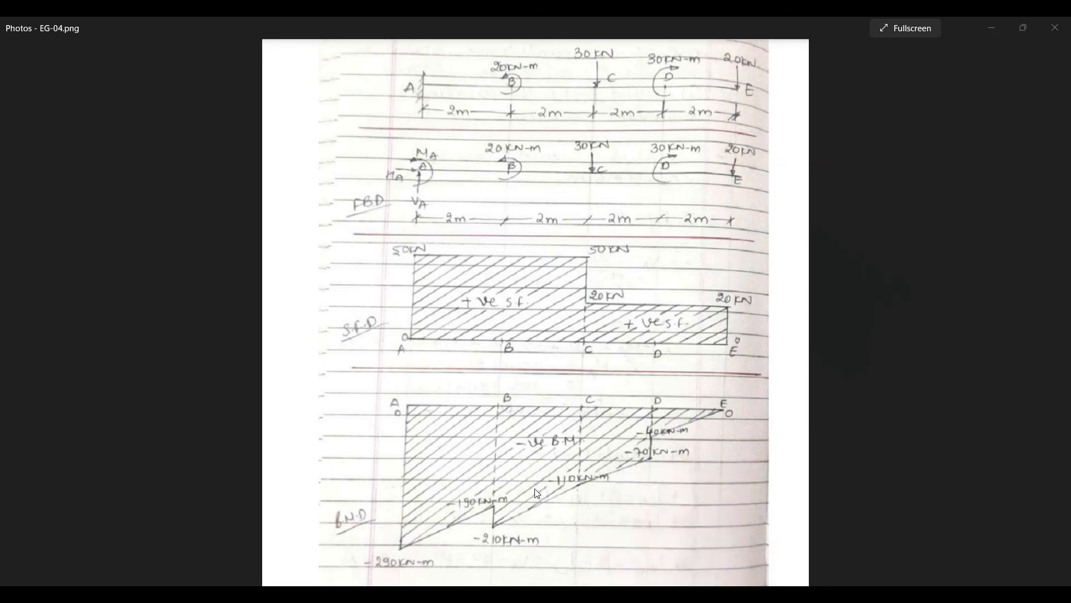
# Check the total shear force and bending moment entries at the 4 m length in the tabular data against the hand sketch in Photos
pyautogui.hotkey('alt', 'Tab')
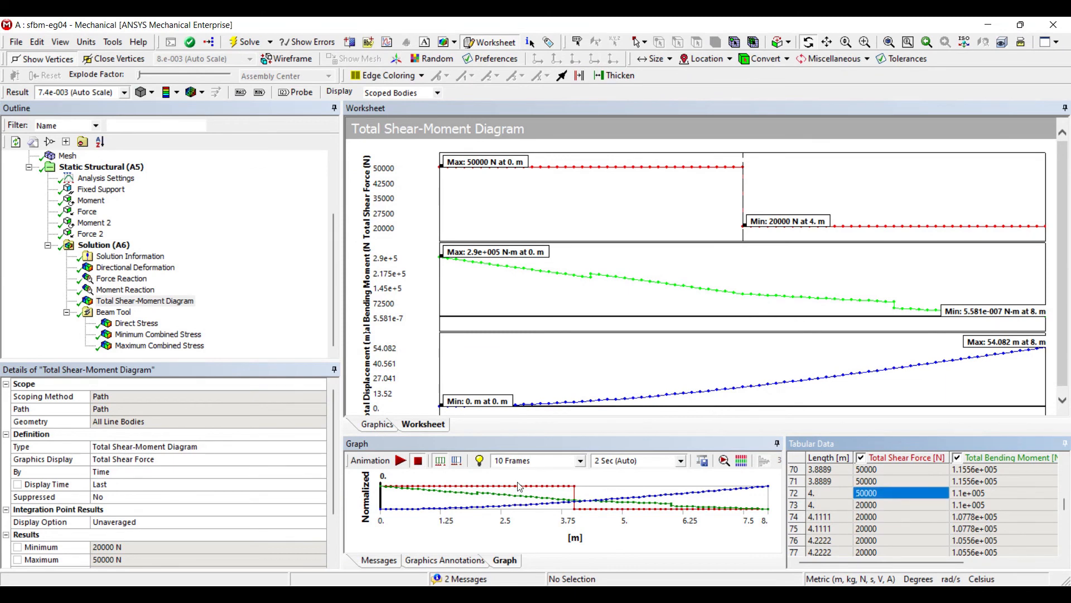
pyautogui.hotkey('alt', 'Tab')
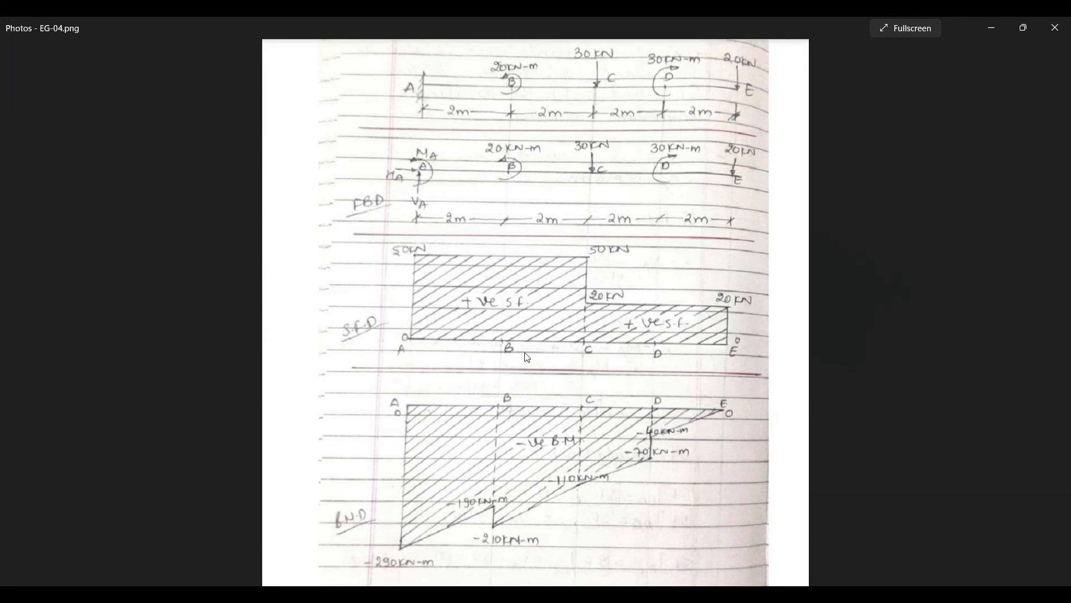
pyautogui.hotkey('alt', 'Tab')
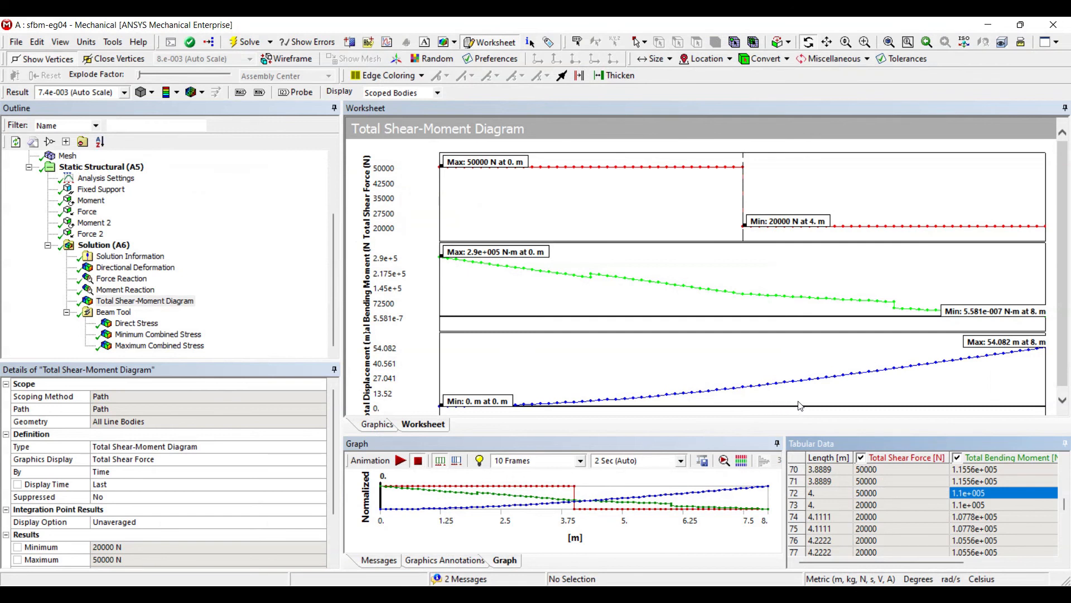
pyautogui.press('Down')
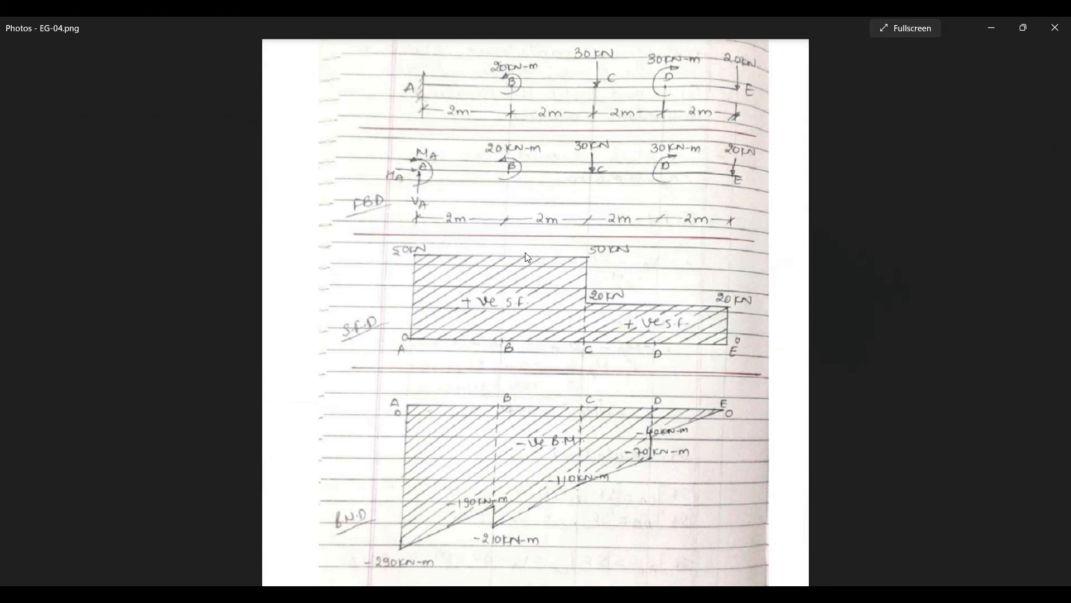
# Look up the total shear force and both bending moment entries at the 6 m length and compare them with the hand-drawn diagrams in Photos
pyautogui.hotkey('alt', 'Tab')
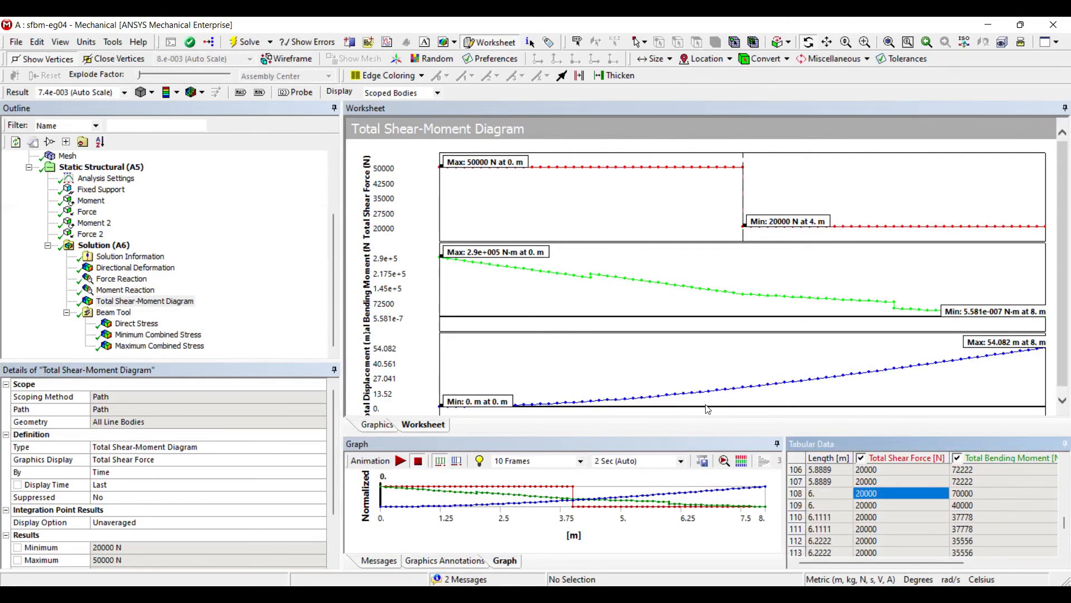
pyautogui.press('Up')
pyautogui.press('Right')
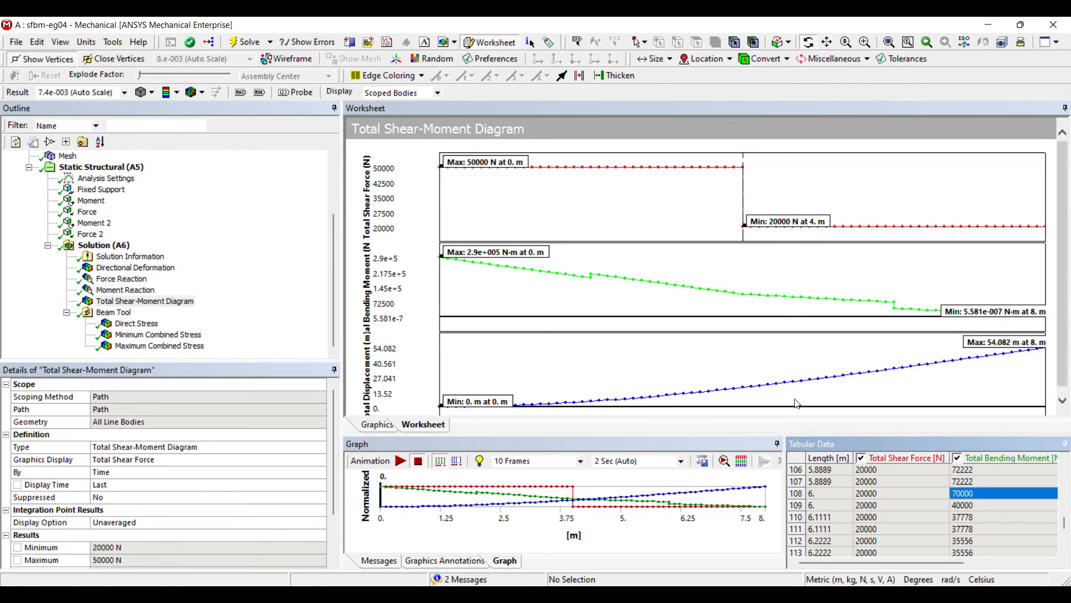
pyautogui.press('Down')
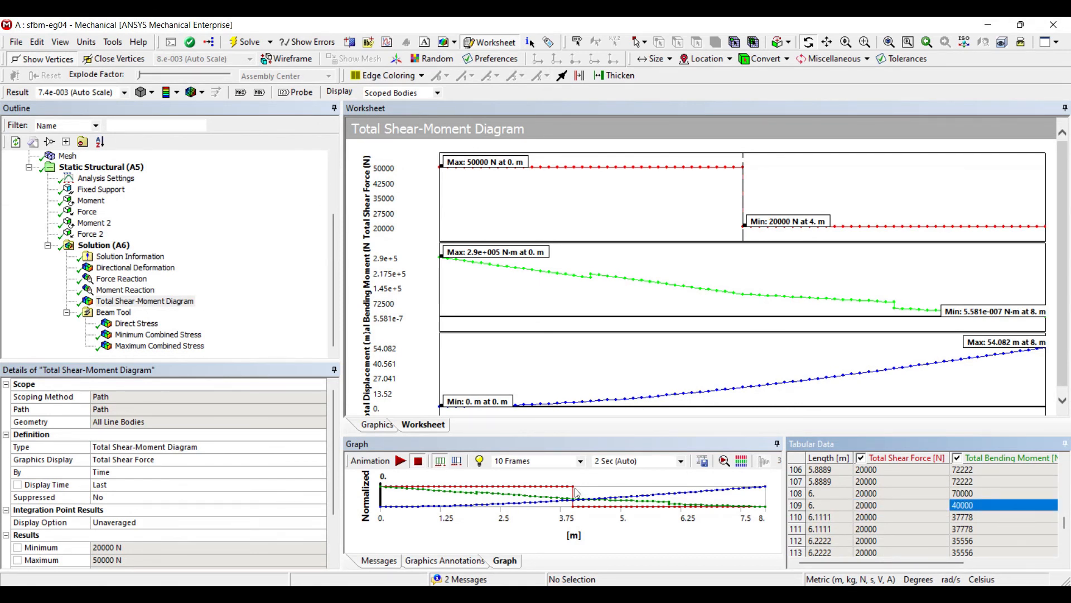
pyautogui.hotkey('alt', 'Tab')
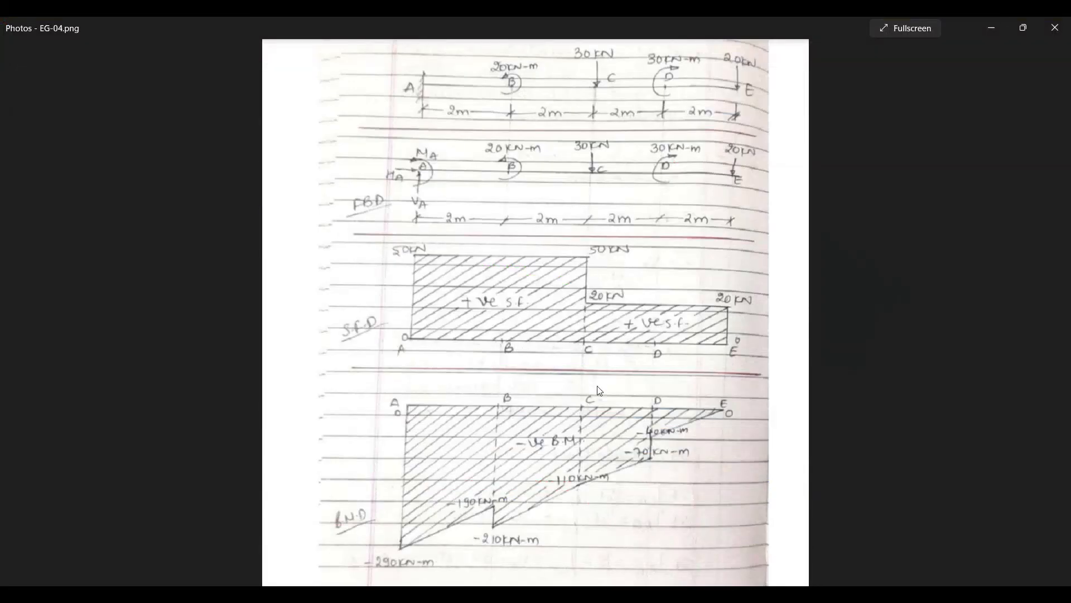
pyautogui.hotkey('alt', 'Tab')
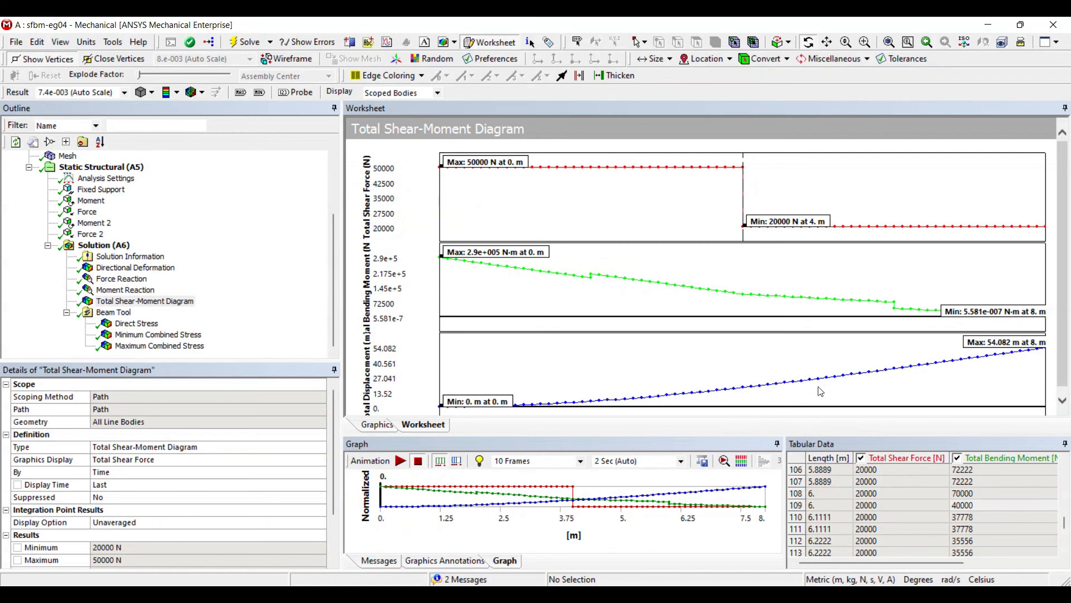
# Read the tabular shear force and bending moment at the 8 m free end and compare them with the hand-drawn diagrams in Photos
pyautogui.scroll(-4, 786, 420)
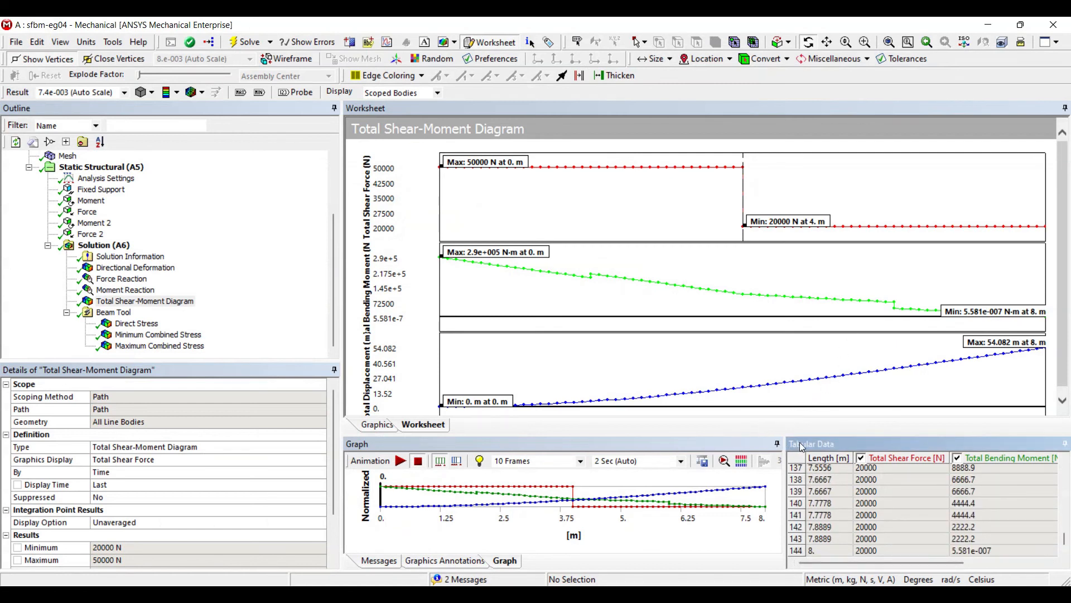
pyautogui.hotkey('alt', 'Tab')
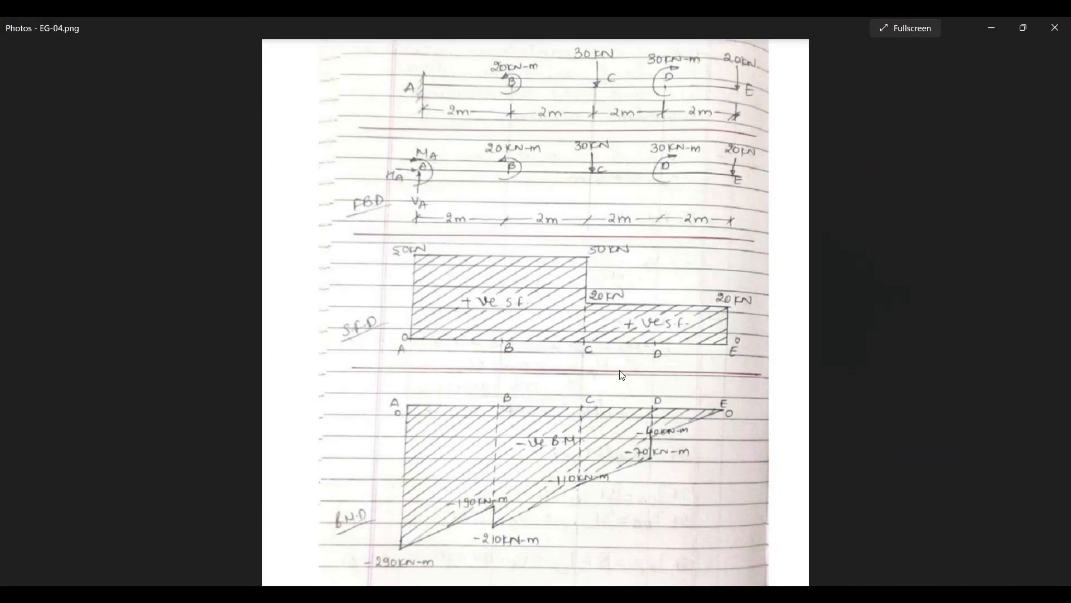
pyautogui.hotkey('alt', 'Tab')
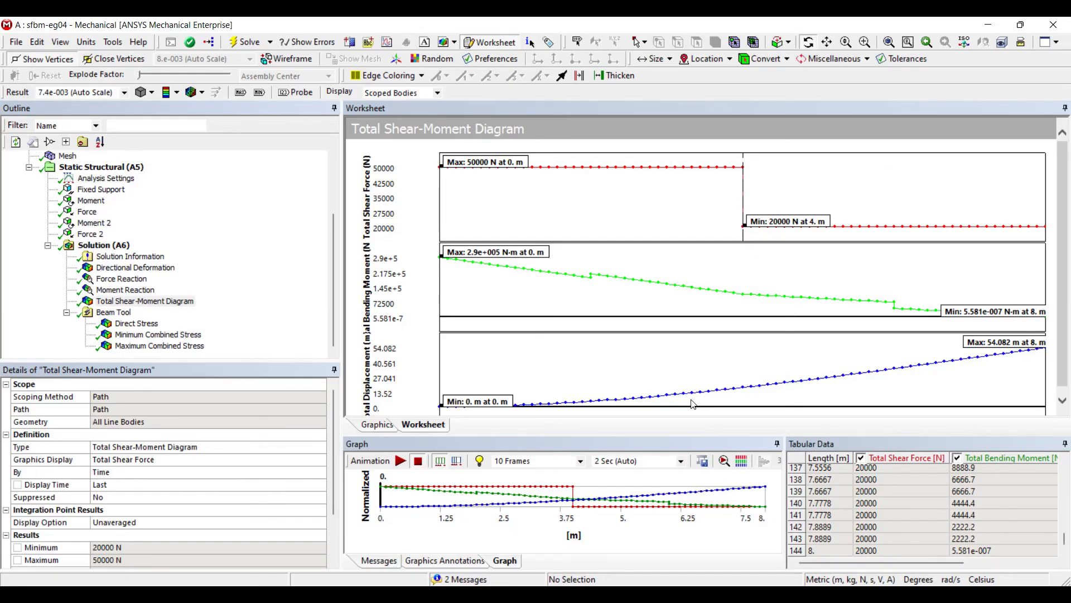